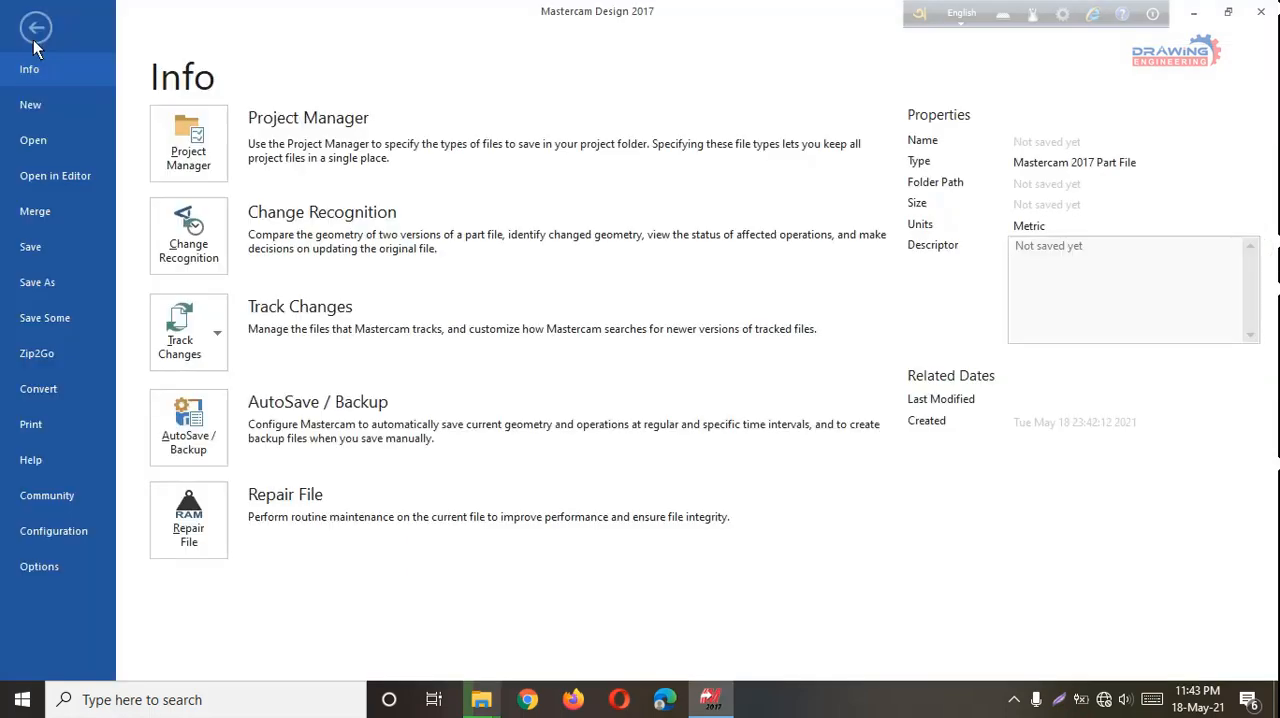
Open the recent document Contour Part1.STEP.
{"action": "left_click", "coordinate": [33, 140]}
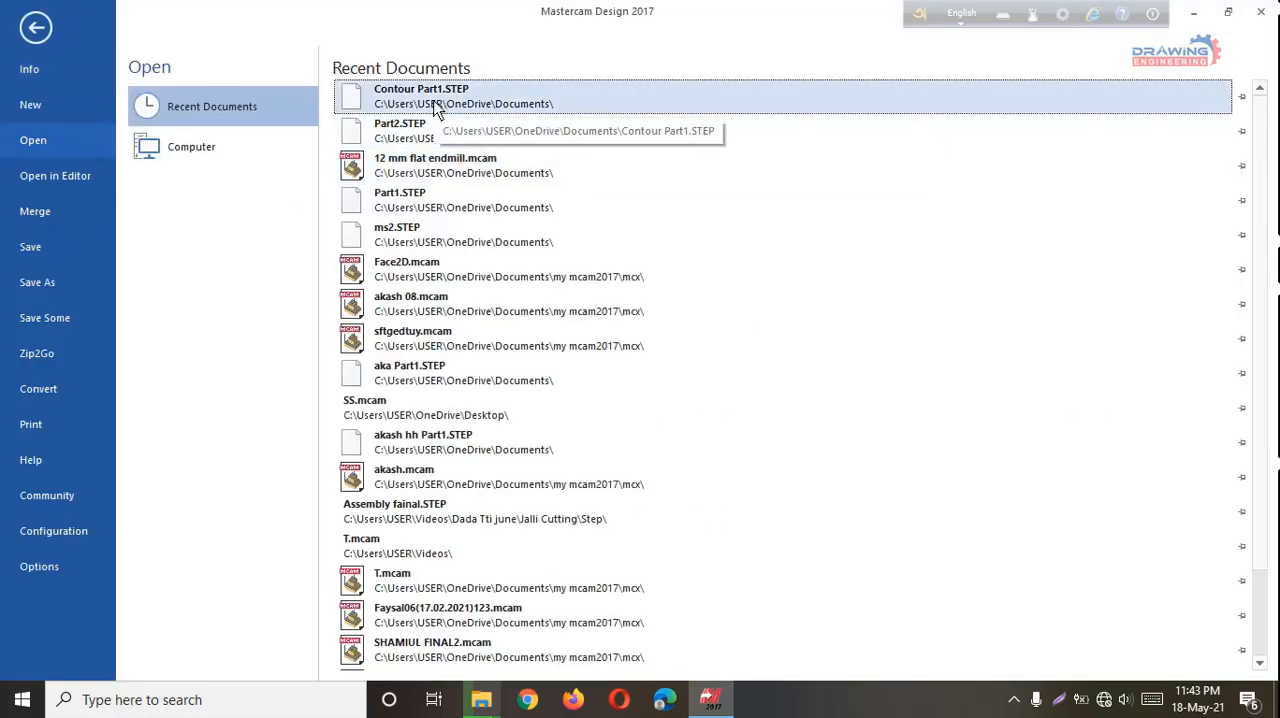
{"action": "left_click", "coordinate": [437, 104]}
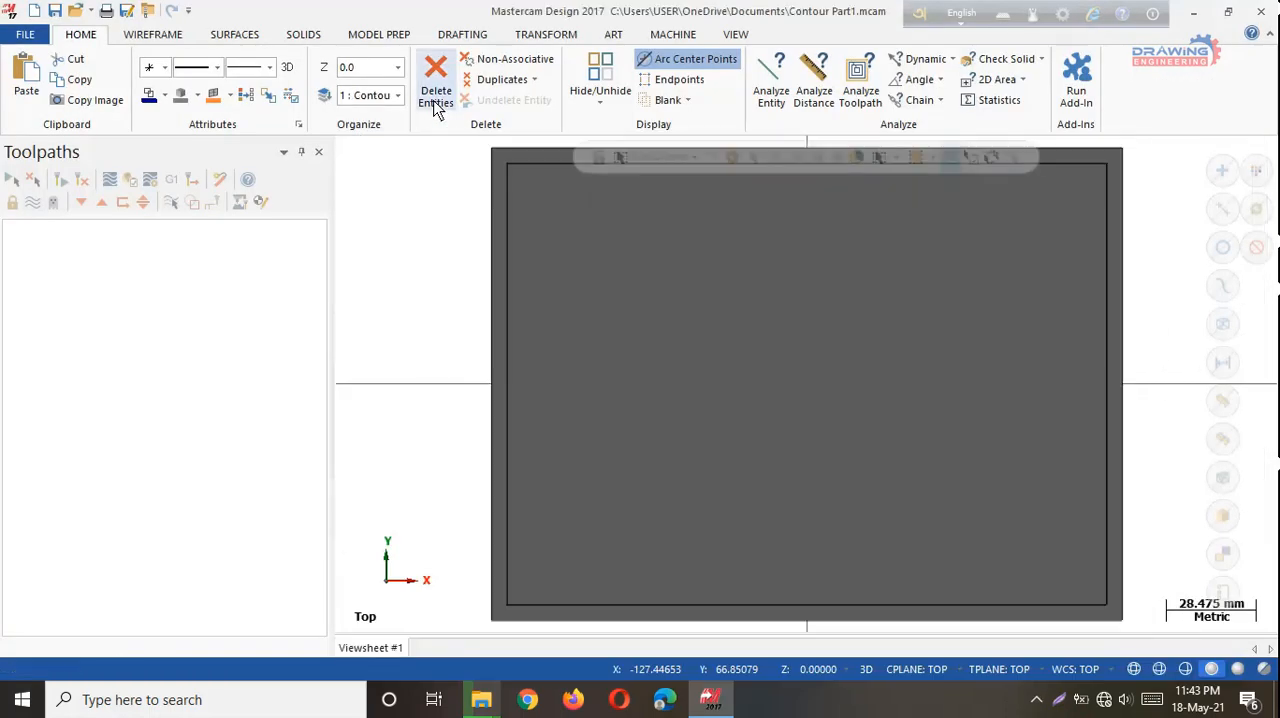
{"action": "scroll", "coordinate": [840, 405], "scroll_direction": "down", "scroll_amount": 1}
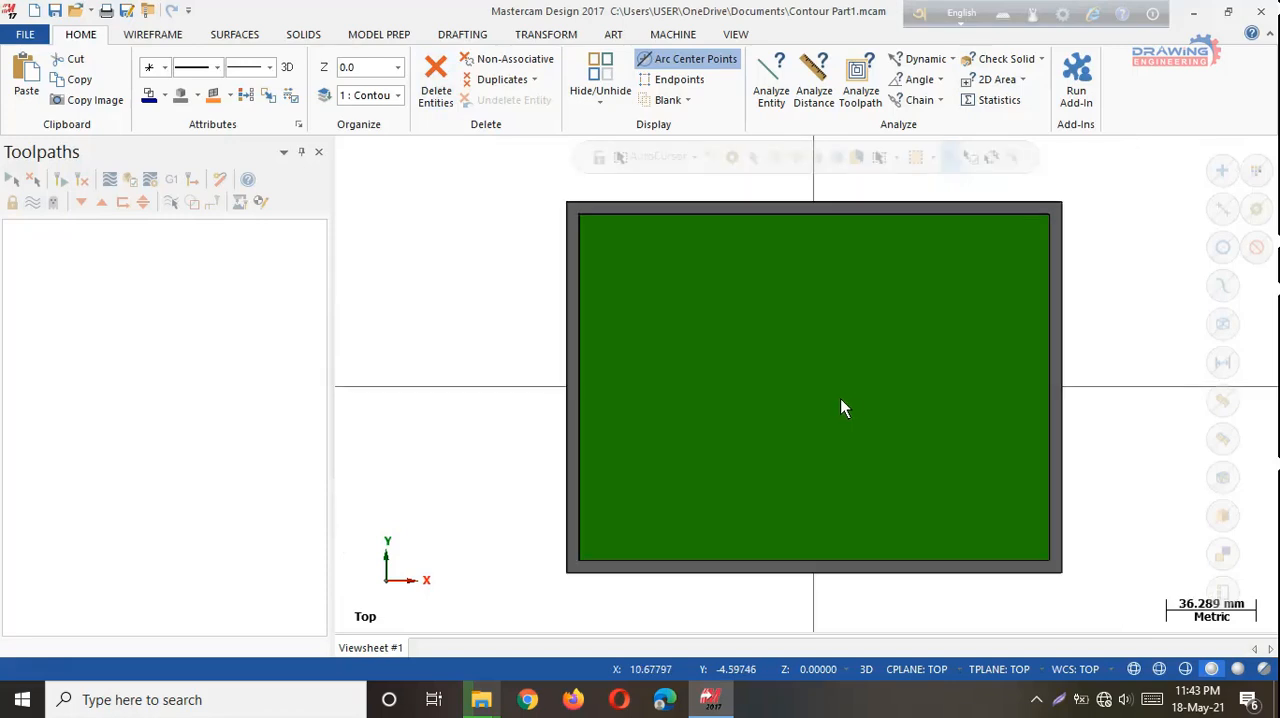
{"action": "middle_click_drag", "start_coordinate": [1134, 504], "coordinate": [1047, 525]}
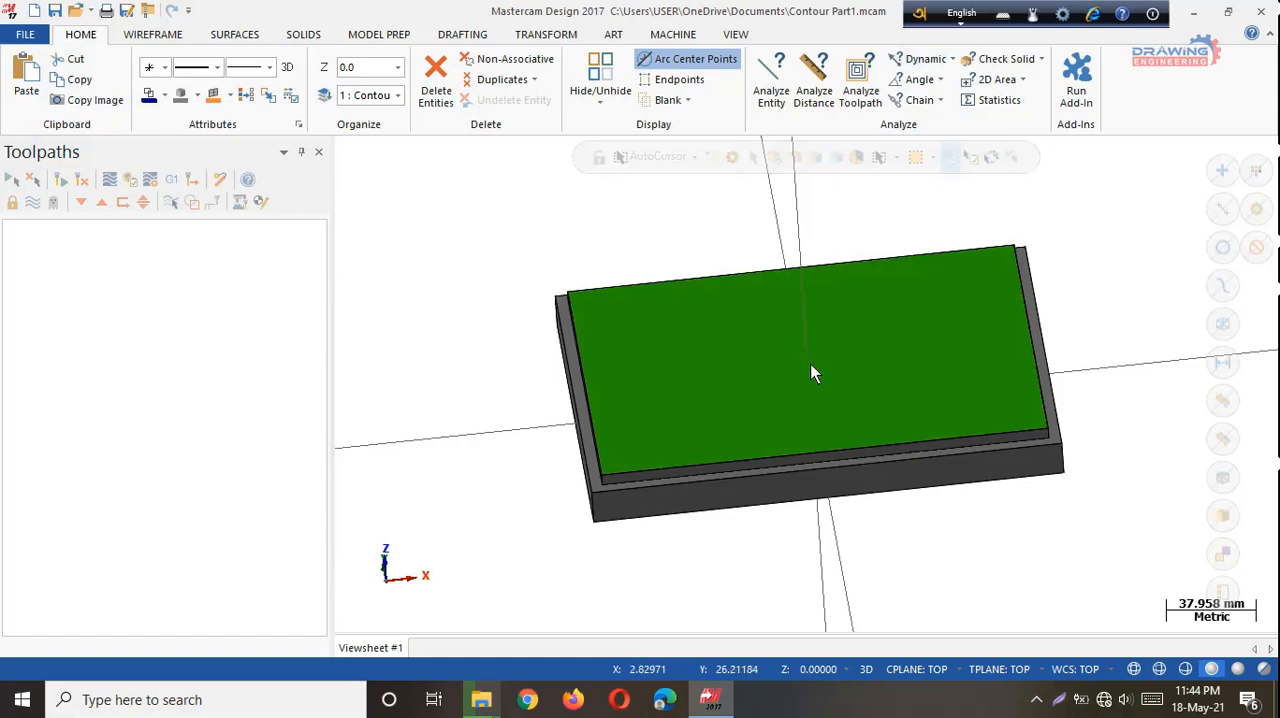
{"action": "middle_click_drag", "start_coordinate": [934, 540], "coordinate": [914, 517]}
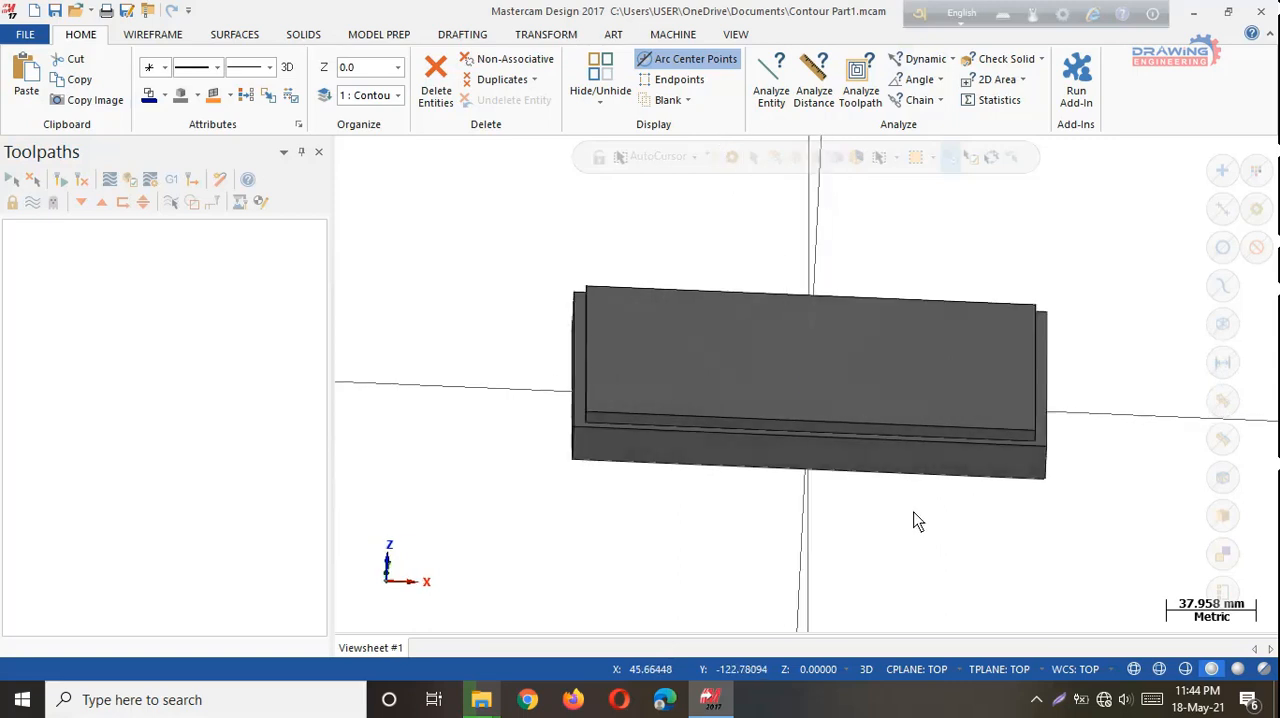
Measure the distance from a point on the part's top face to the left edge of the raised step.
{"action": "left_click", "coordinate": [567, 36]}
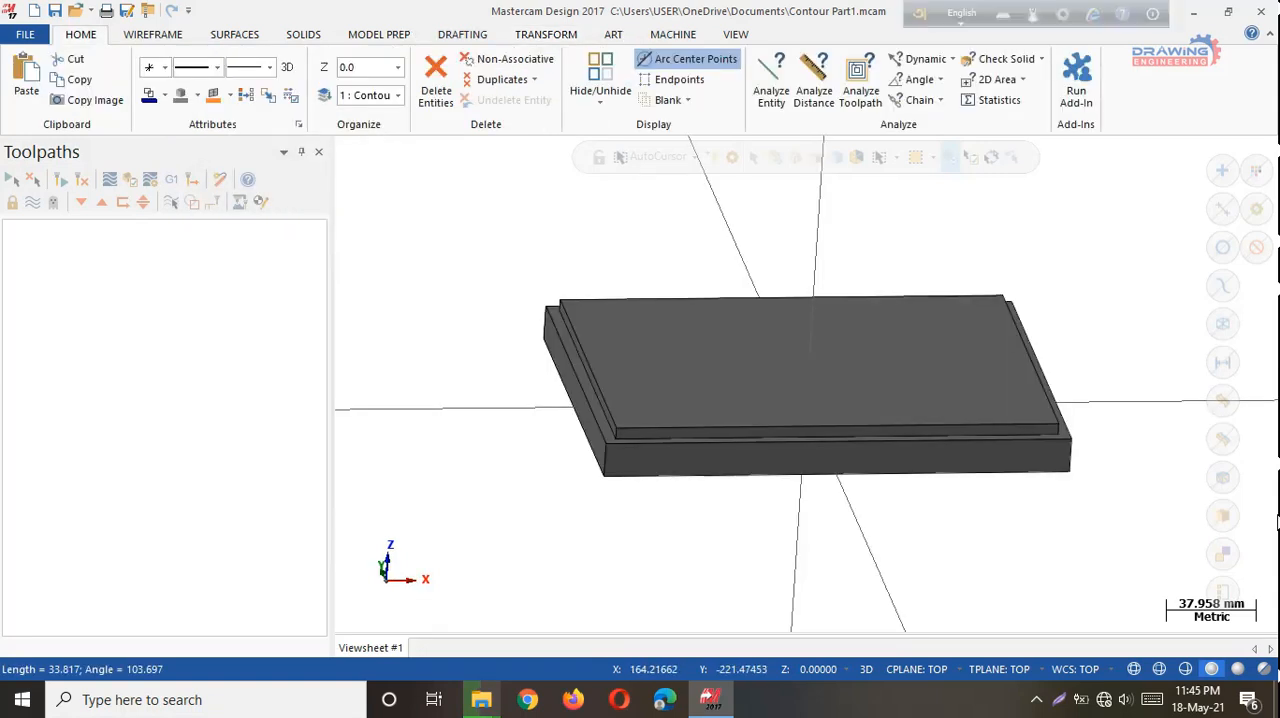
{"action": "left_click", "coordinate": [812, 88]}
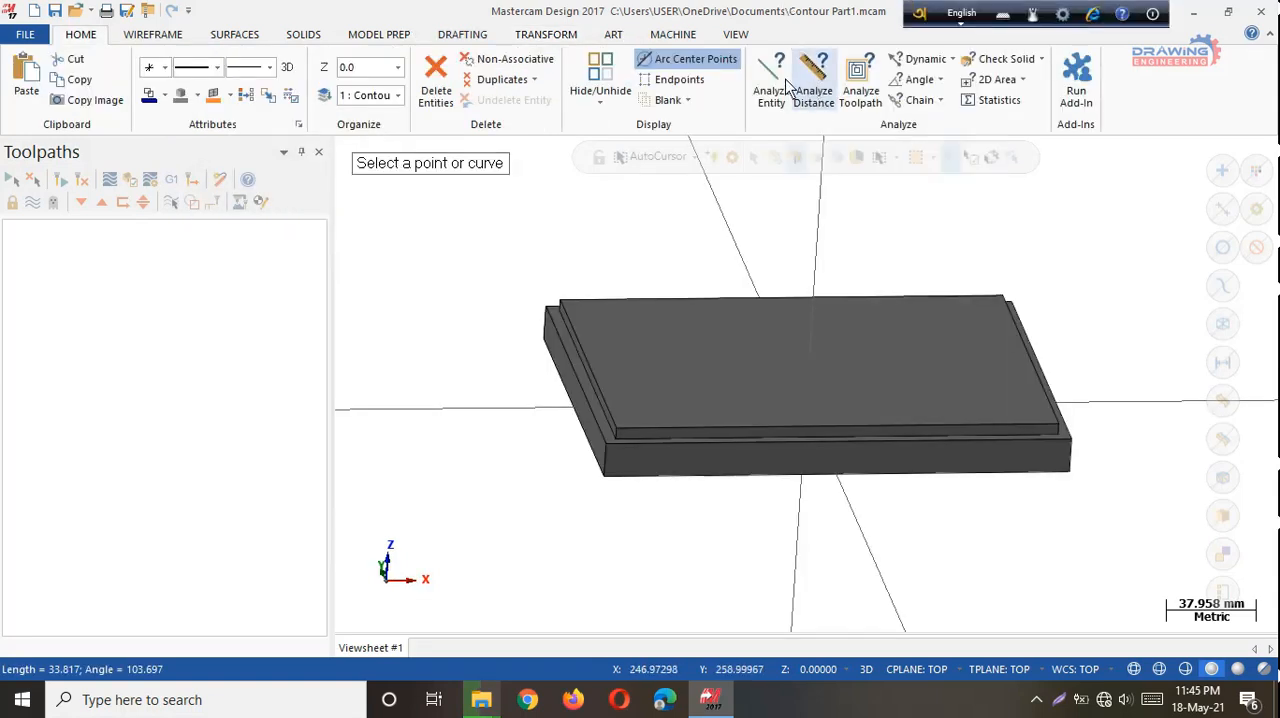
{"action": "left_click", "coordinate": [749, 395]}
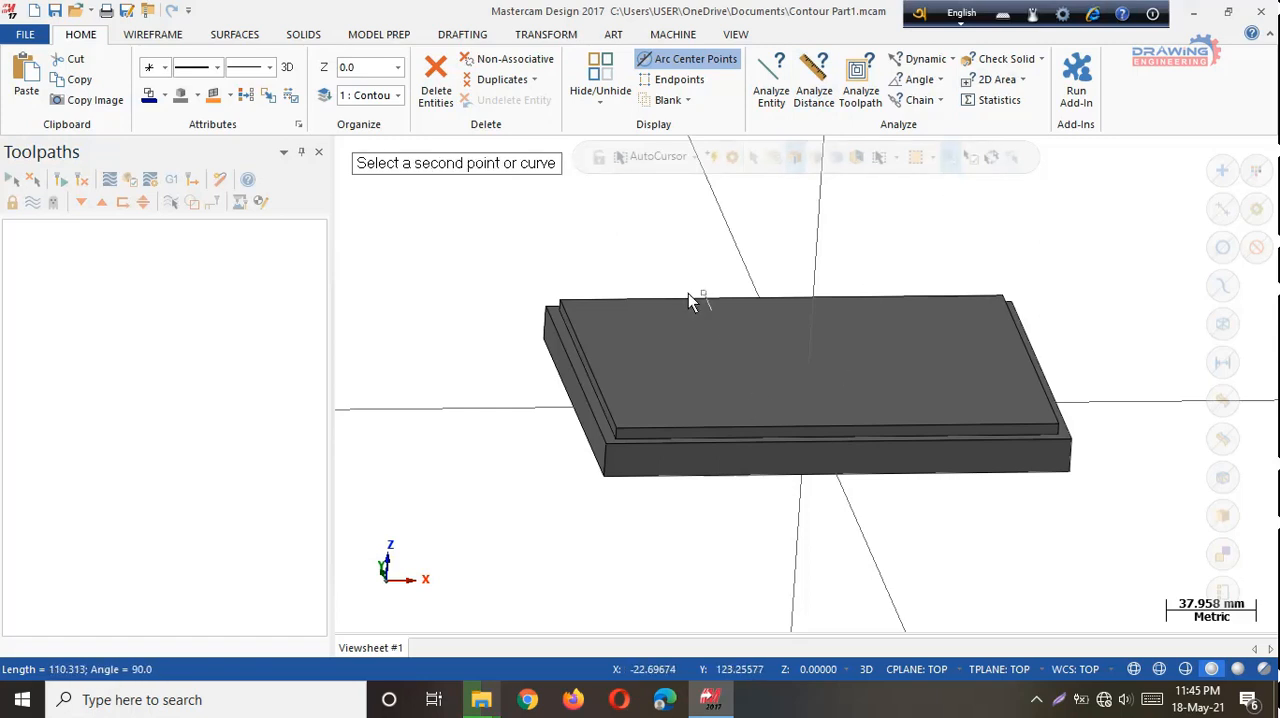
{"action": "left_click", "coordinate": [582, 352]}
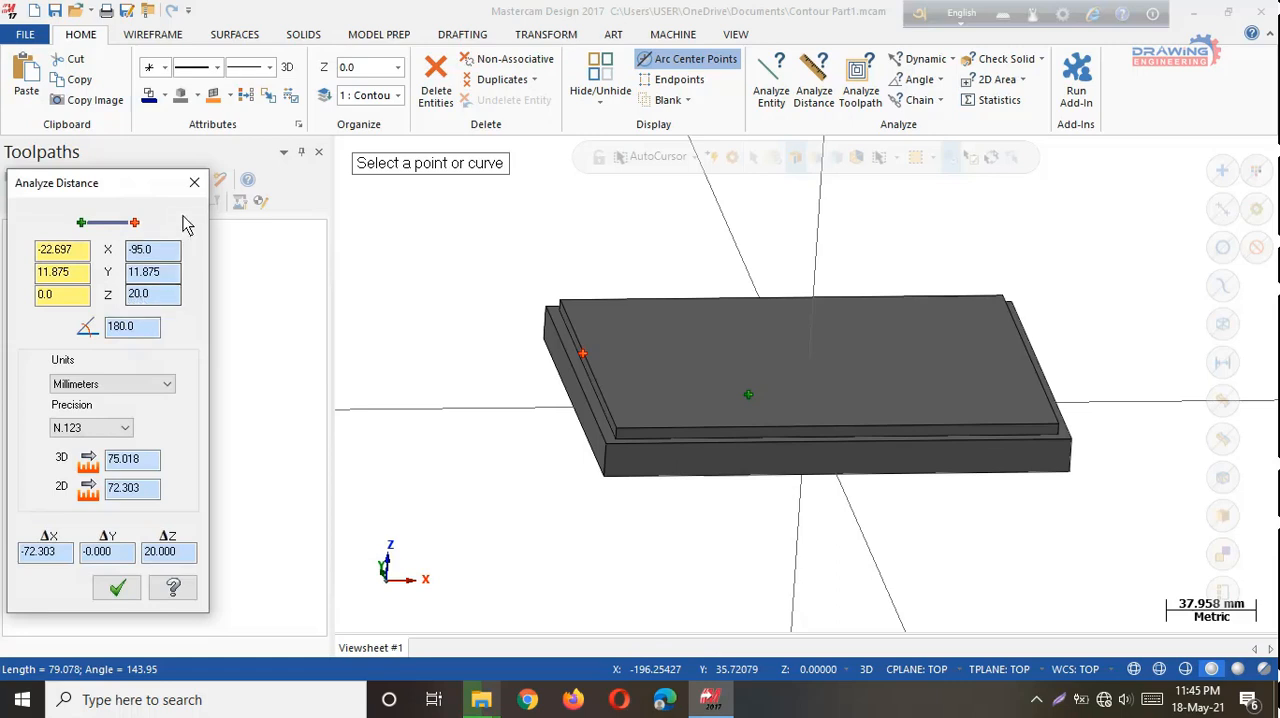
{"action": "left_click", "coordinate": [194, 183]}
Translate the solid by -20 mm along Z, moving the original rather than copying it.
{"action": "left_click", "coordinate": [556, 36]}
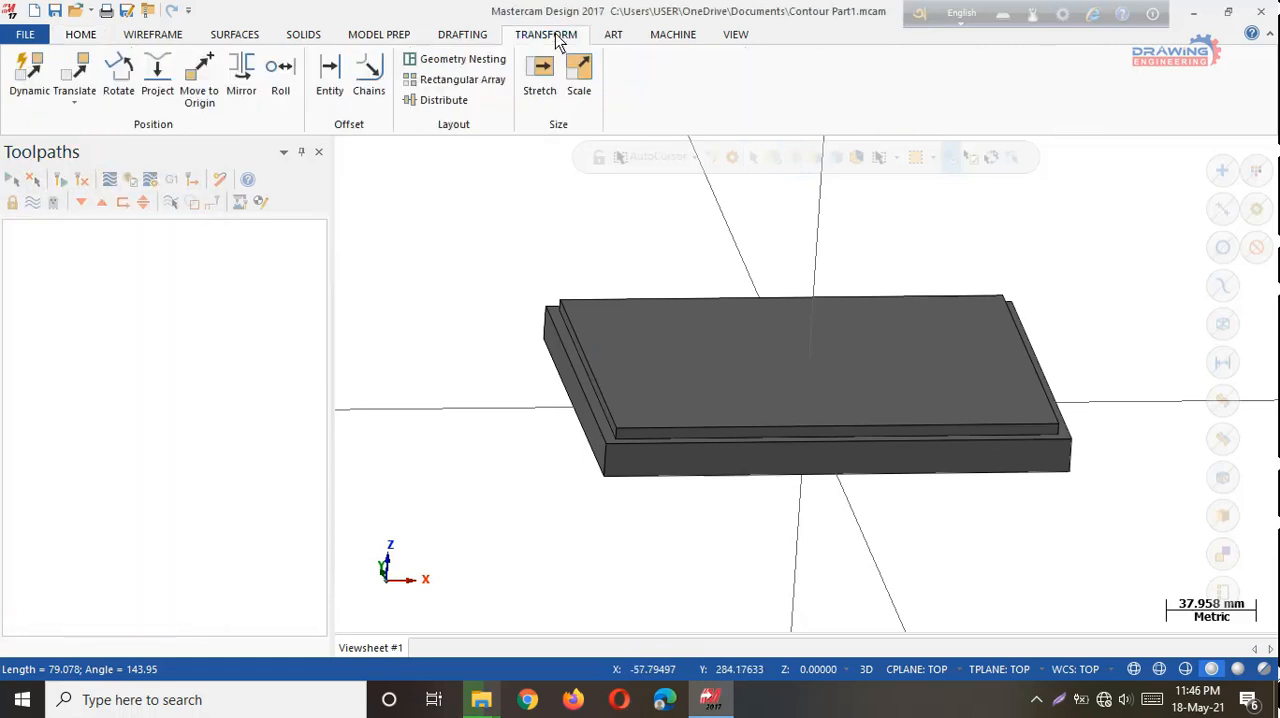
{"action": "key", "text": "alt+1"}
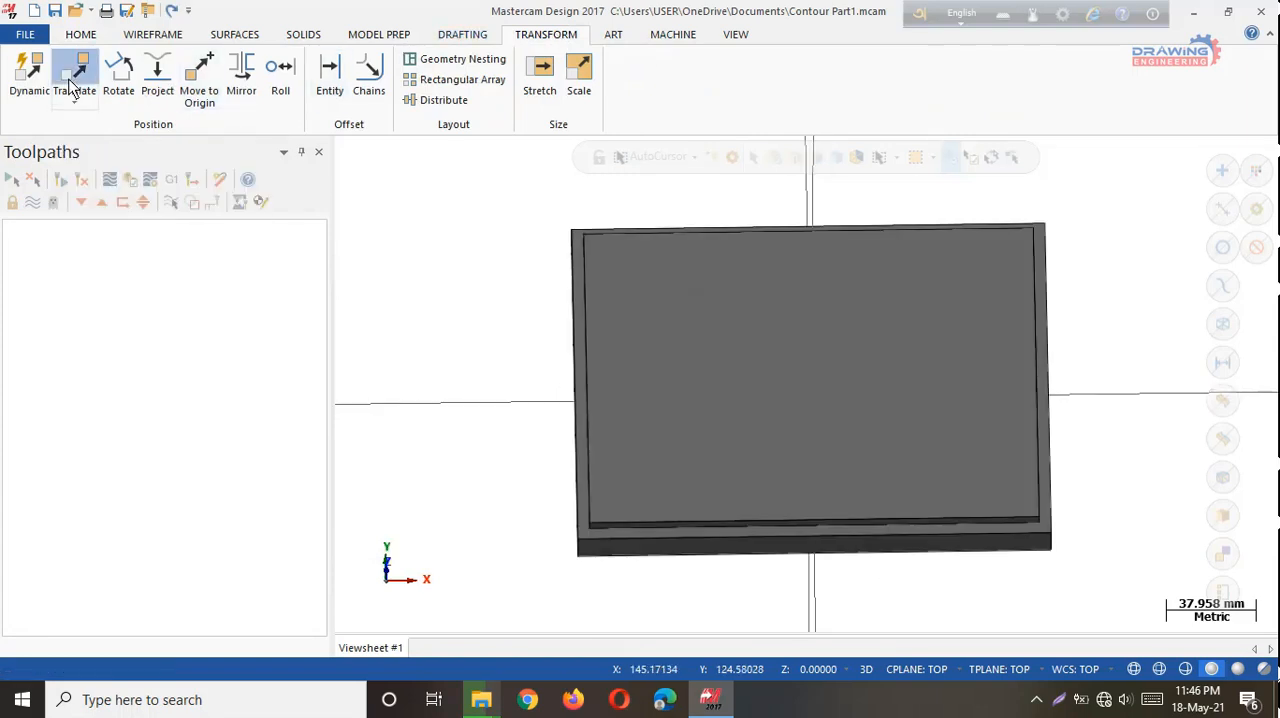
{"action": "left_click", "coordinate": [76, 68]}
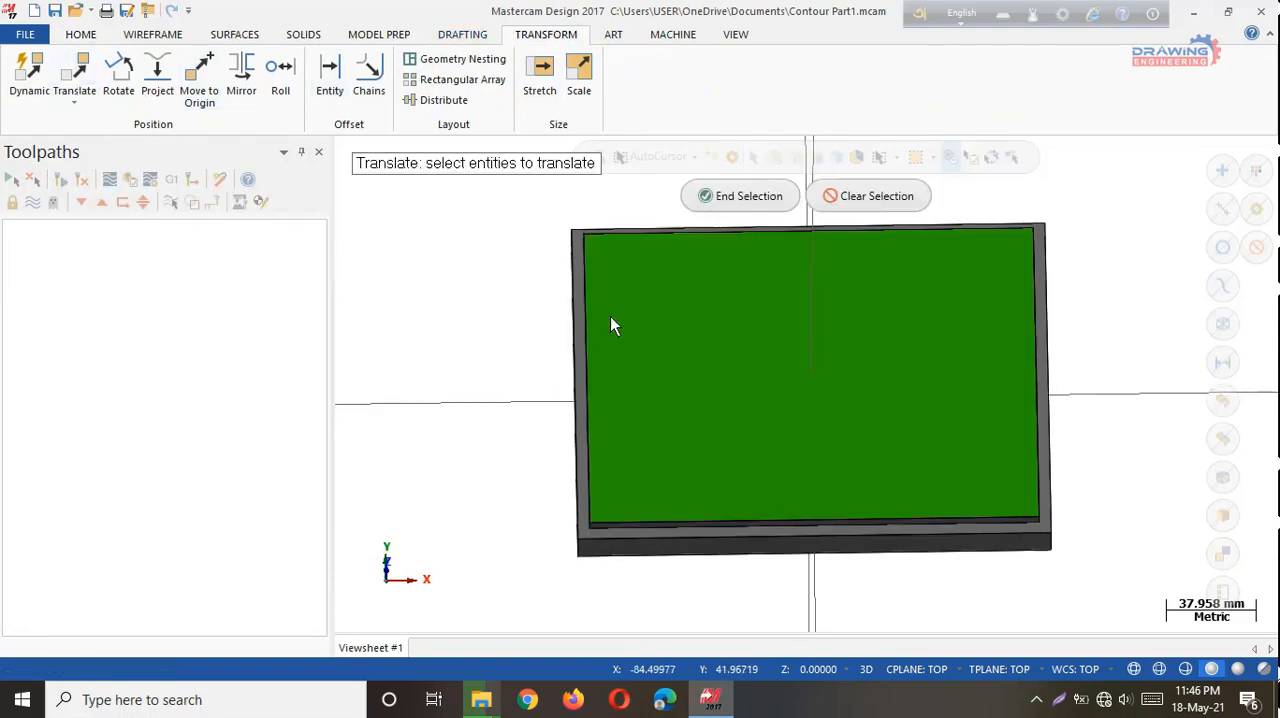
{"action": "left_click", "coordinate": [705, 365]}
{"action": "left_click", "coordinate": [743, 201]}
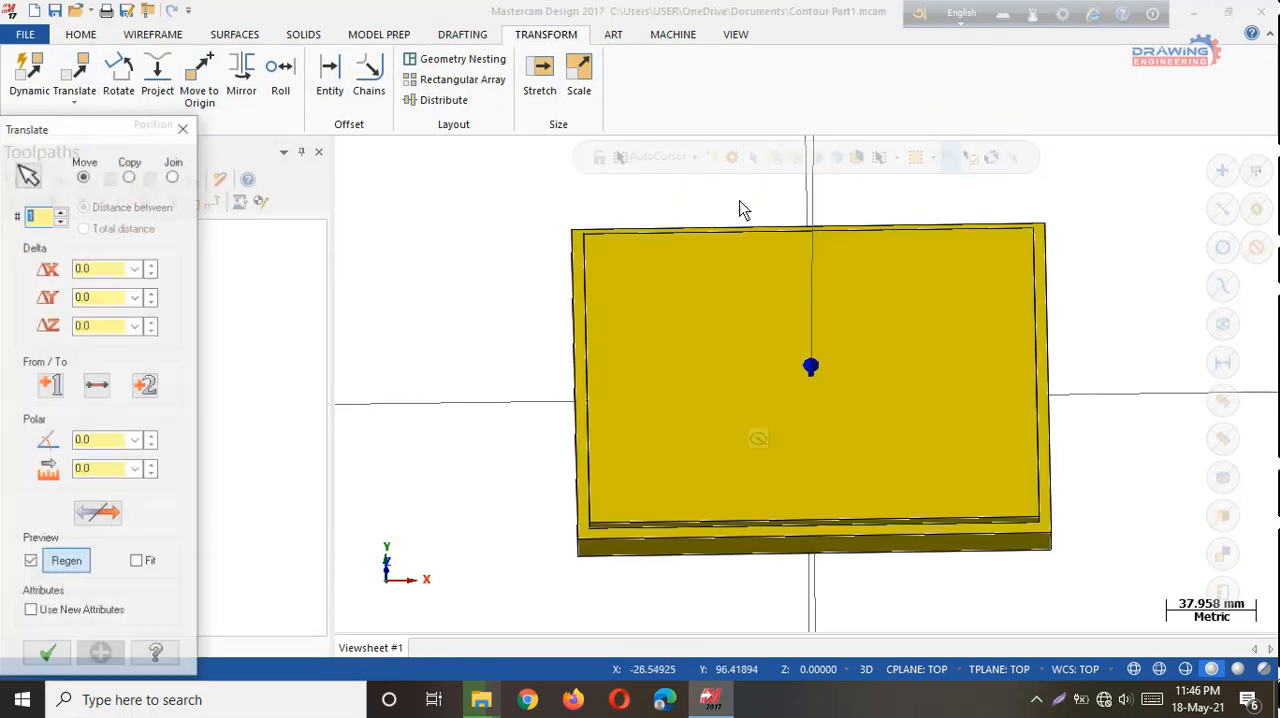
{"action": "left_click", "coordinate": [100, 328]}
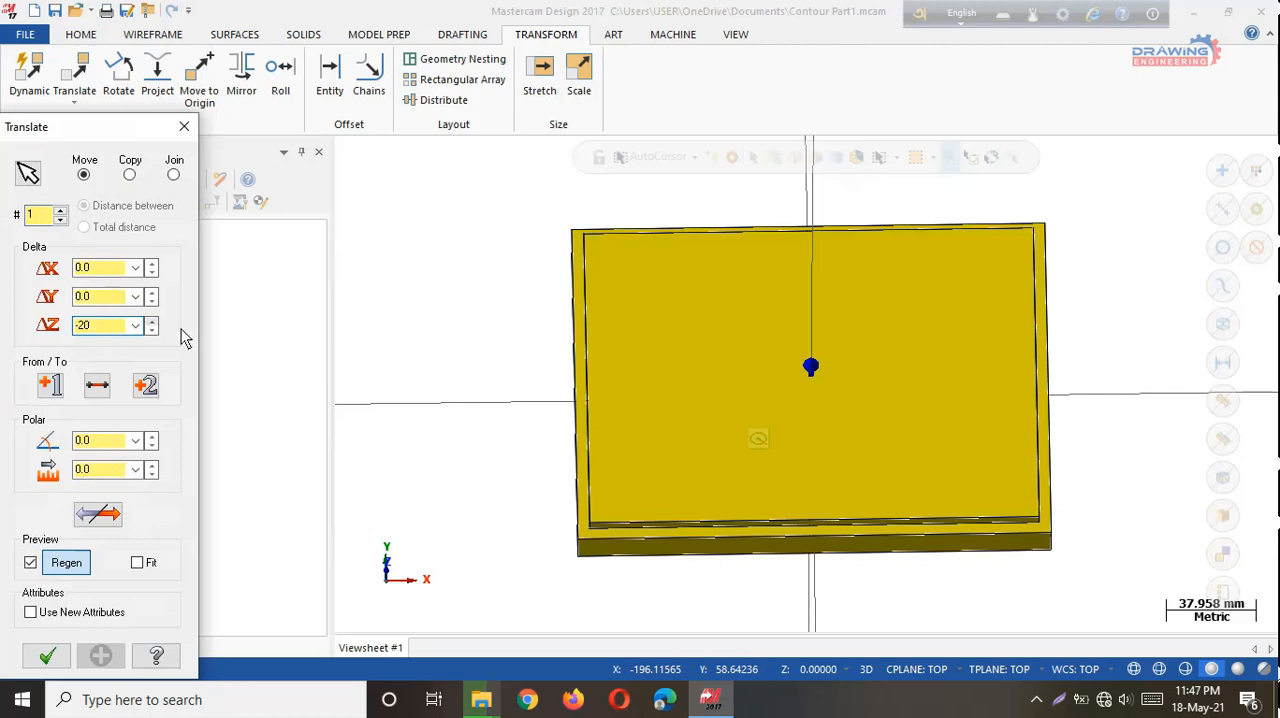
{"action": "left_click", "coordinate": [48, 658]}
{"action": "middle_click_drag", "start_coordinate": [1006, 620], "coordinate": [971, 571]}
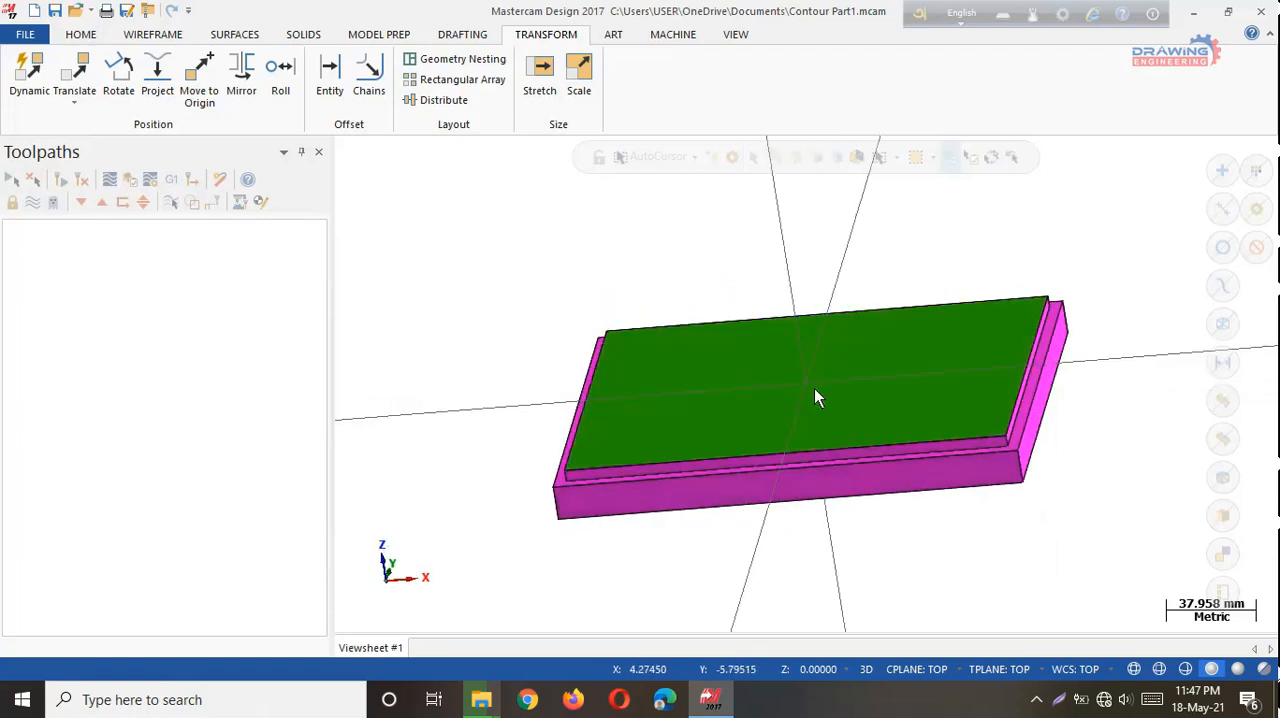
{"action": "middle_click_drag", "start_coordinate": [814, 398], "coordinate": [914, 629]}
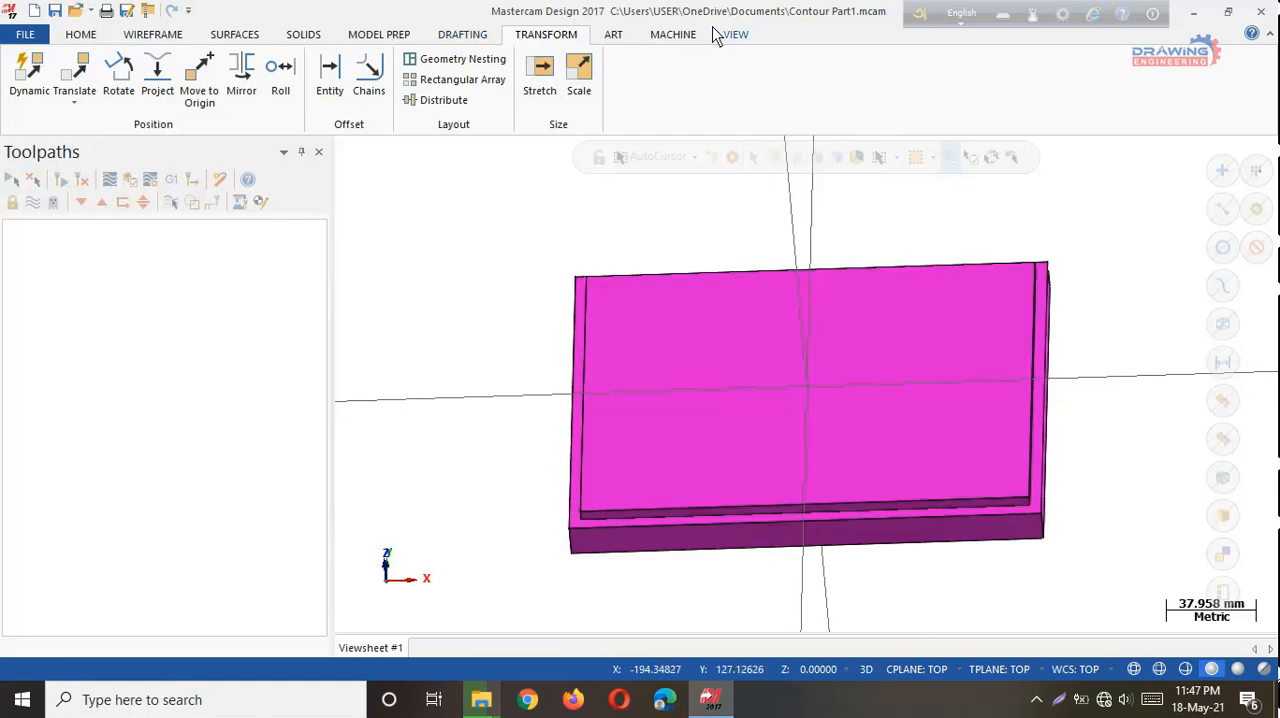
Add a machine group using the default mill machine.
{"action": "left_click", "coordinate": [676, 38]}
{"action": "left_click", "coordinate": [30, 92]}
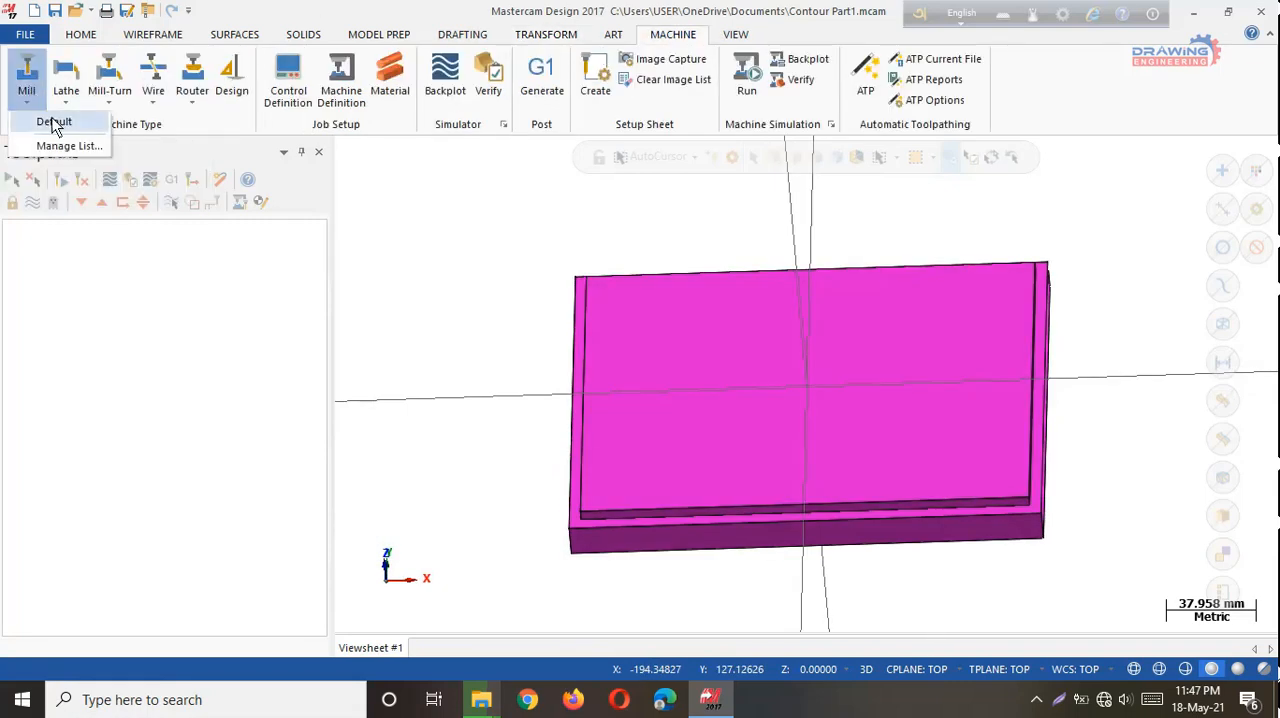
{"action": "left_click", "coordinate": [51, 120]}
Define rectangular stock on the Top plane, sized to fit all entities.
{"action": "left_click", "coordinate": [33, 245]}
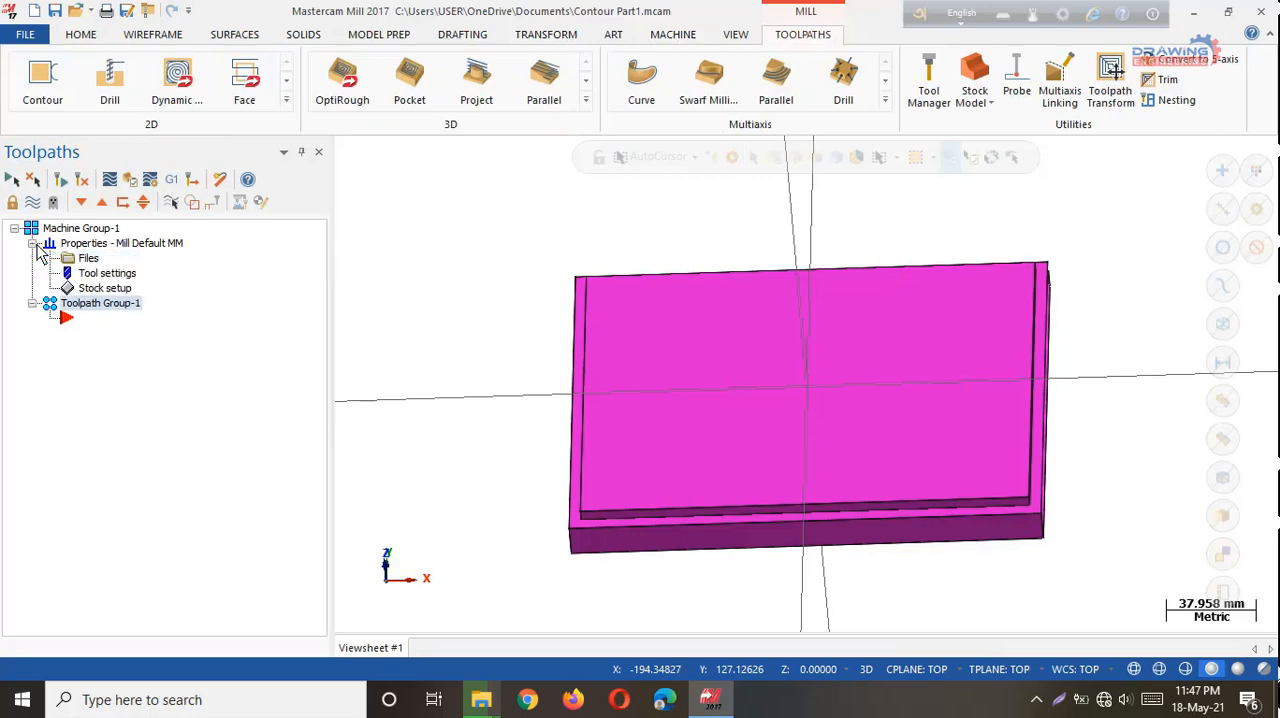
{"action": "left_click", "coordinate": [96, 289]}
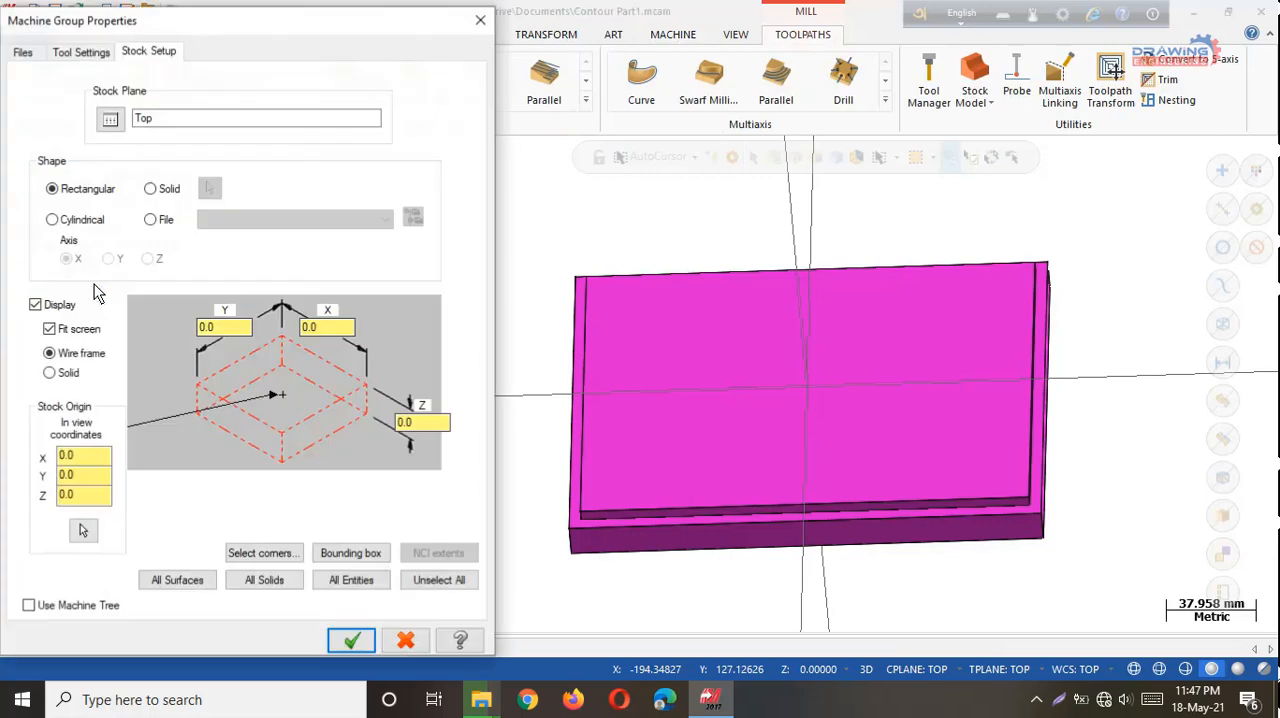
{"action": "left_click", "coordinate": [357, 579]}
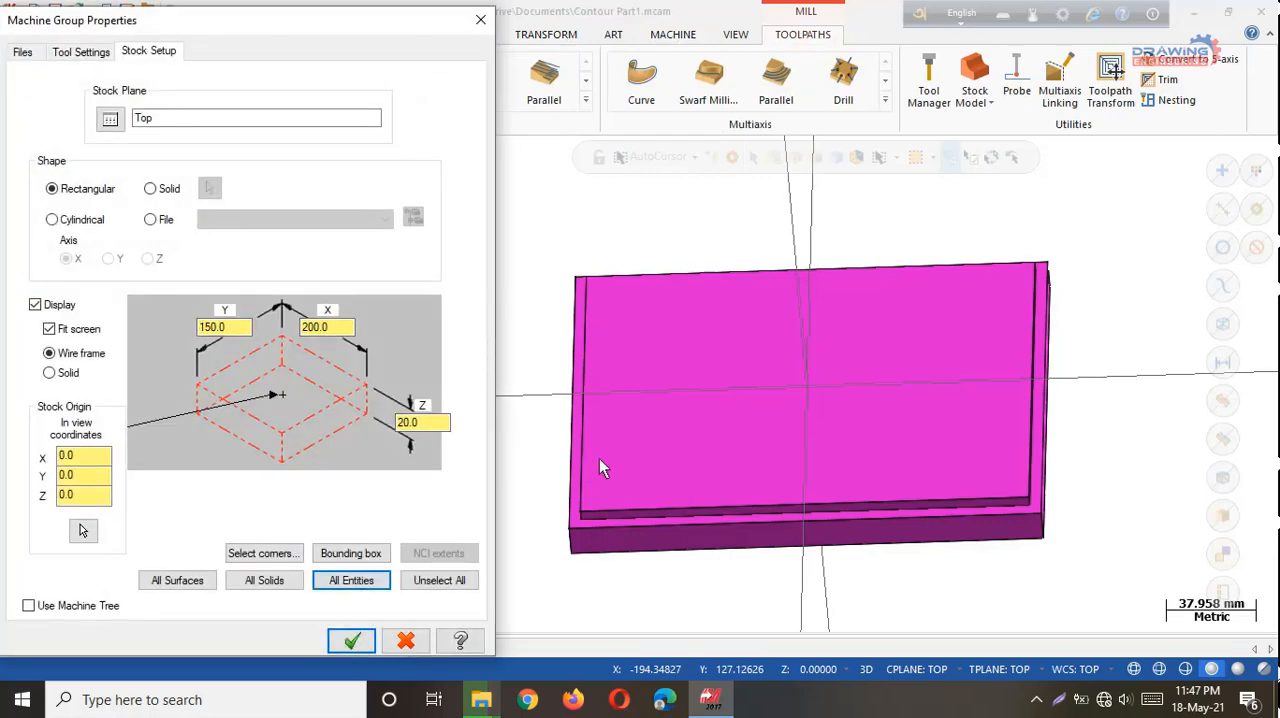
{"action": "left_click", "coordinate": [353, 642]}
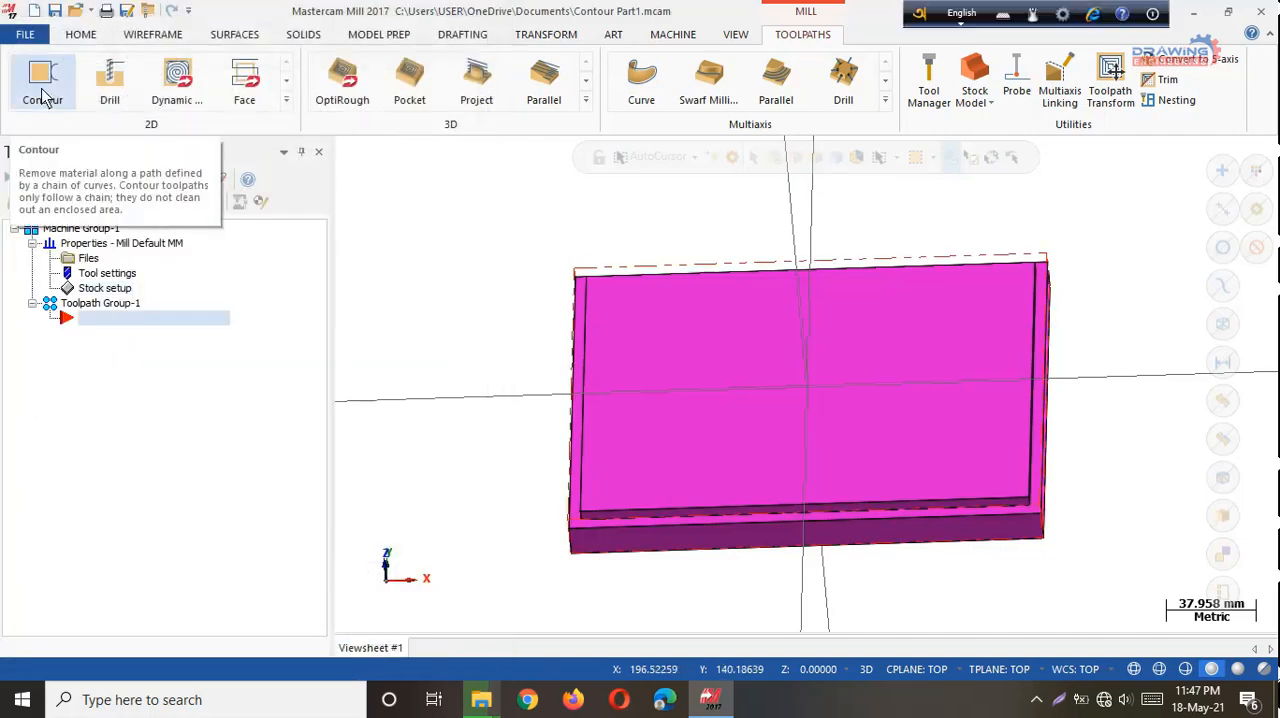
Start a 2D Contour toolpath with NC name Contour Part1 and chain the outer edge loop of the raised top face.
{"action": "left_click", "coordinate": [43, 96]}
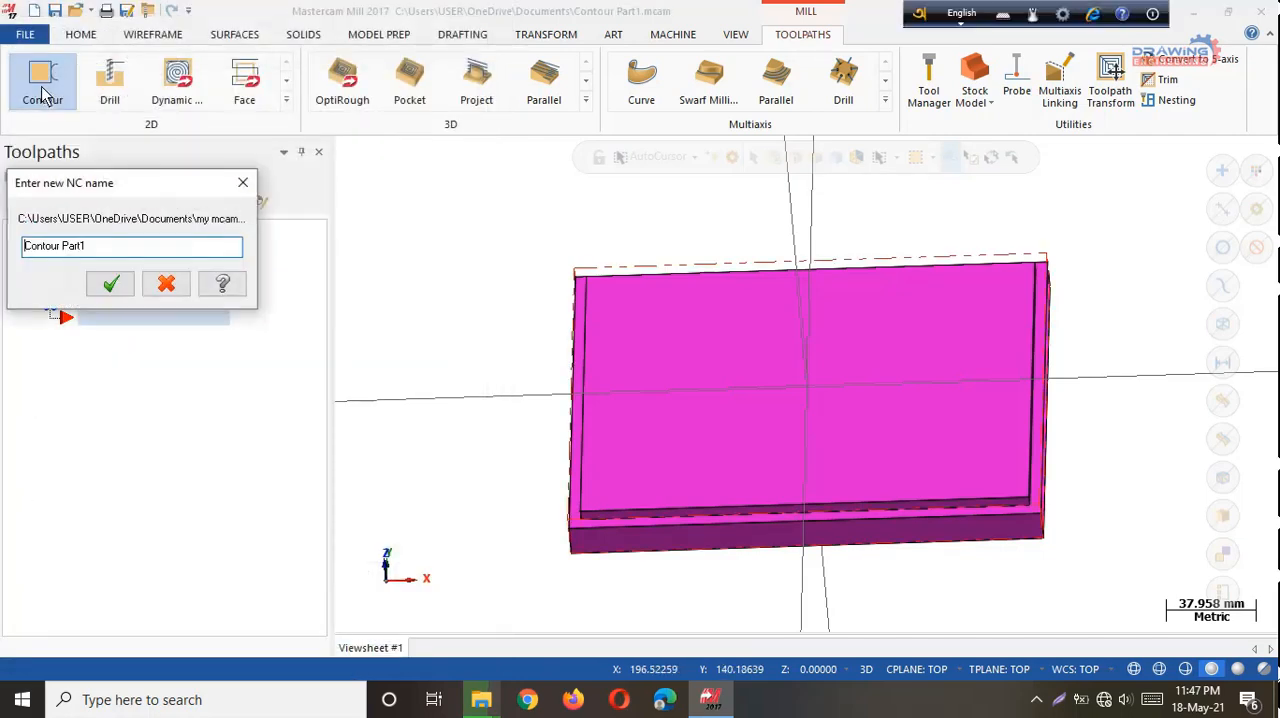
{"action": "left_click", "coordinate": [110, 285]}
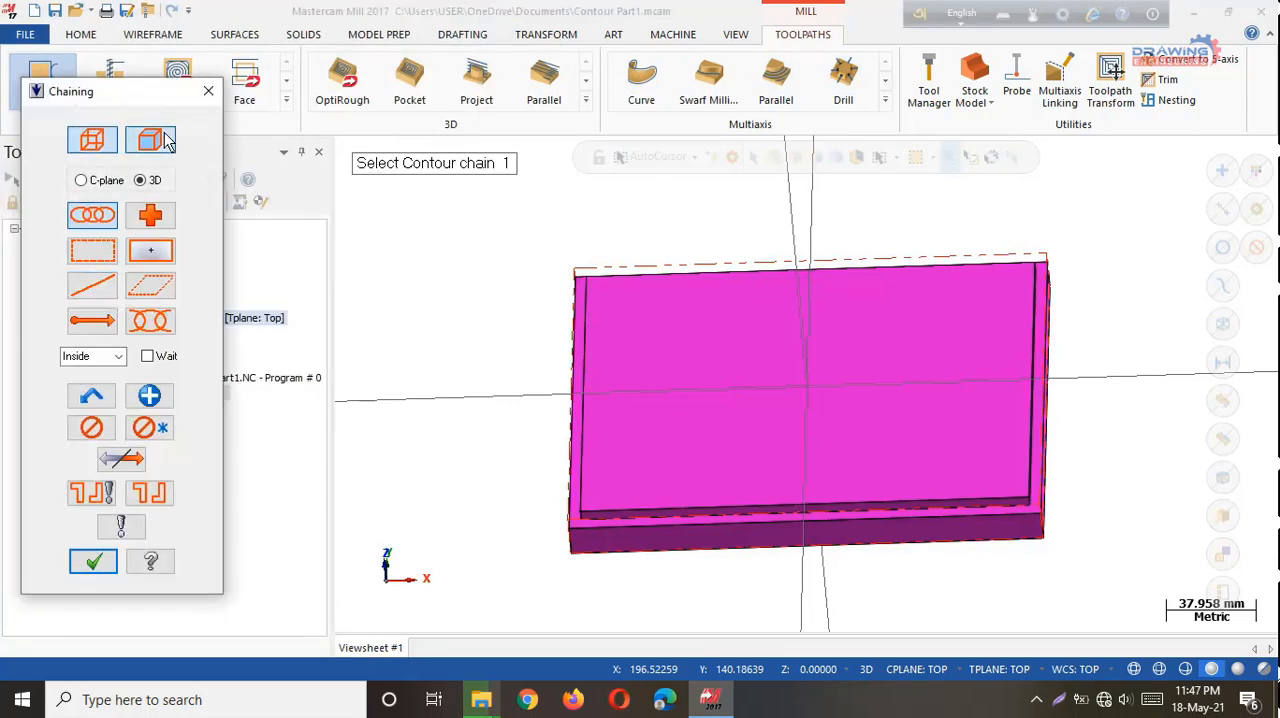
{"action": "left_click", "coordinate": [160, 140]}
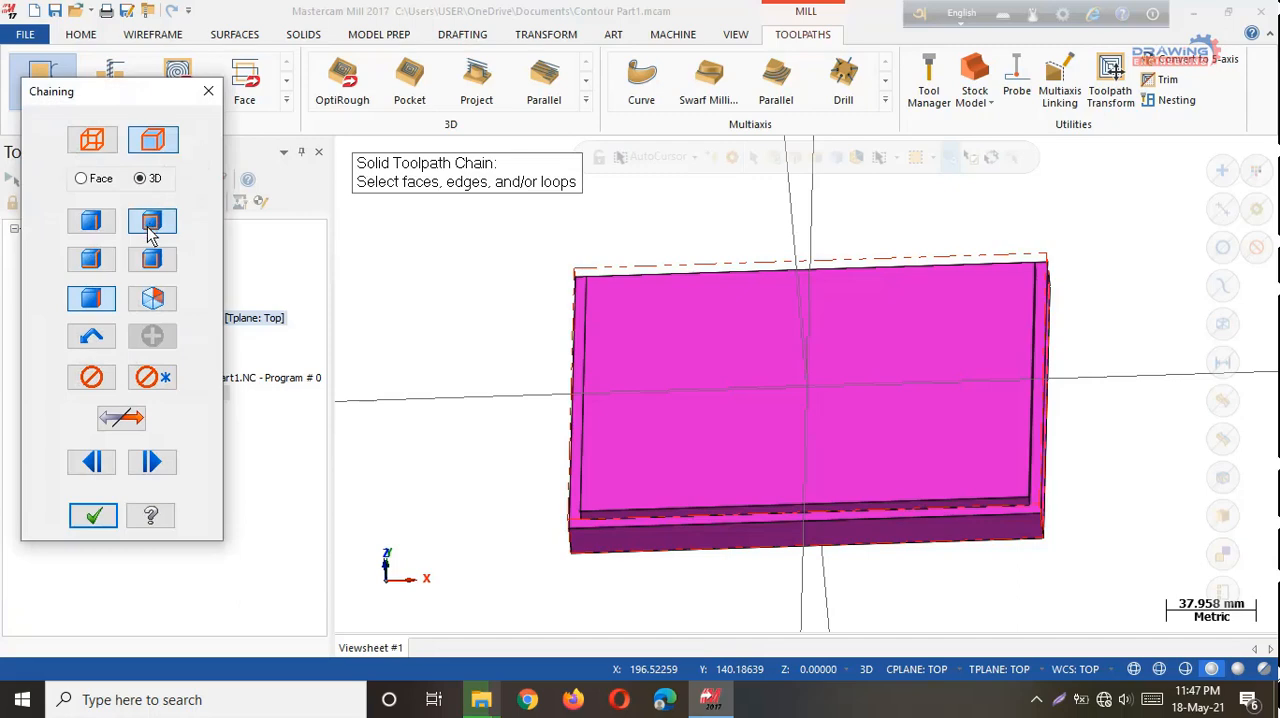
{"action": "left_click", "coordinate": [643, 516]}
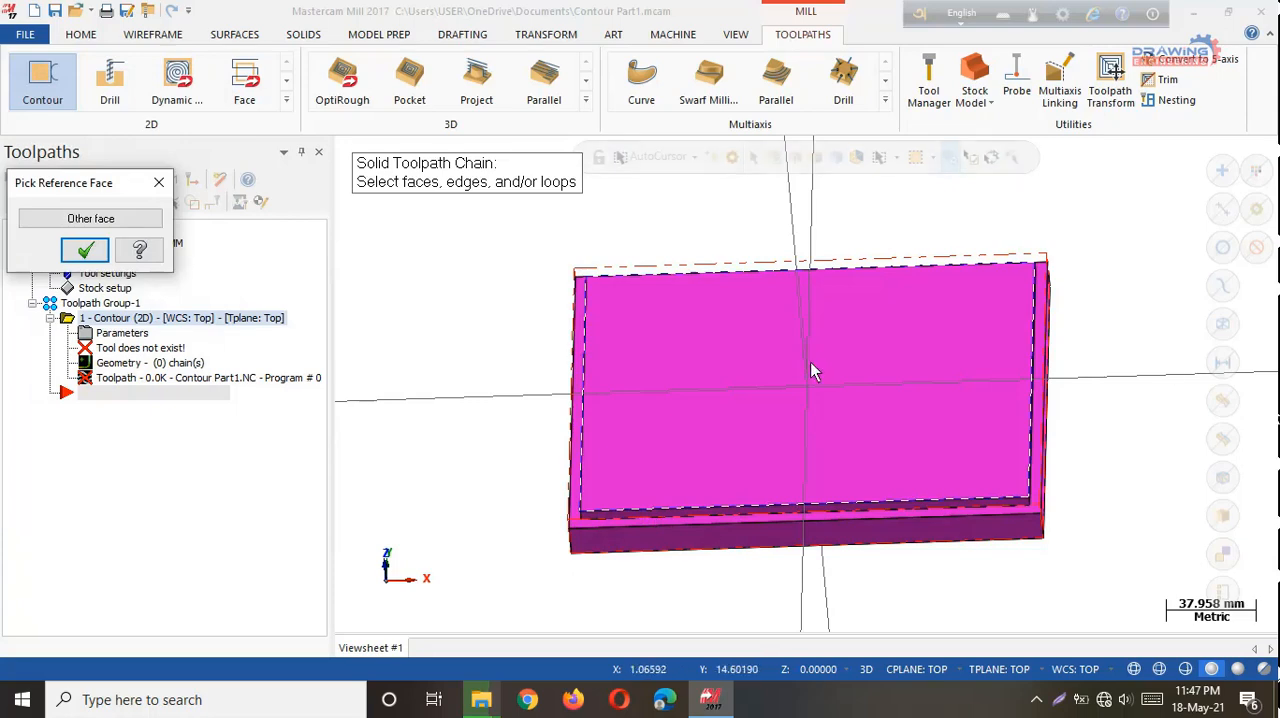
{"action": "left_click", "coordinate": [85, 255]}
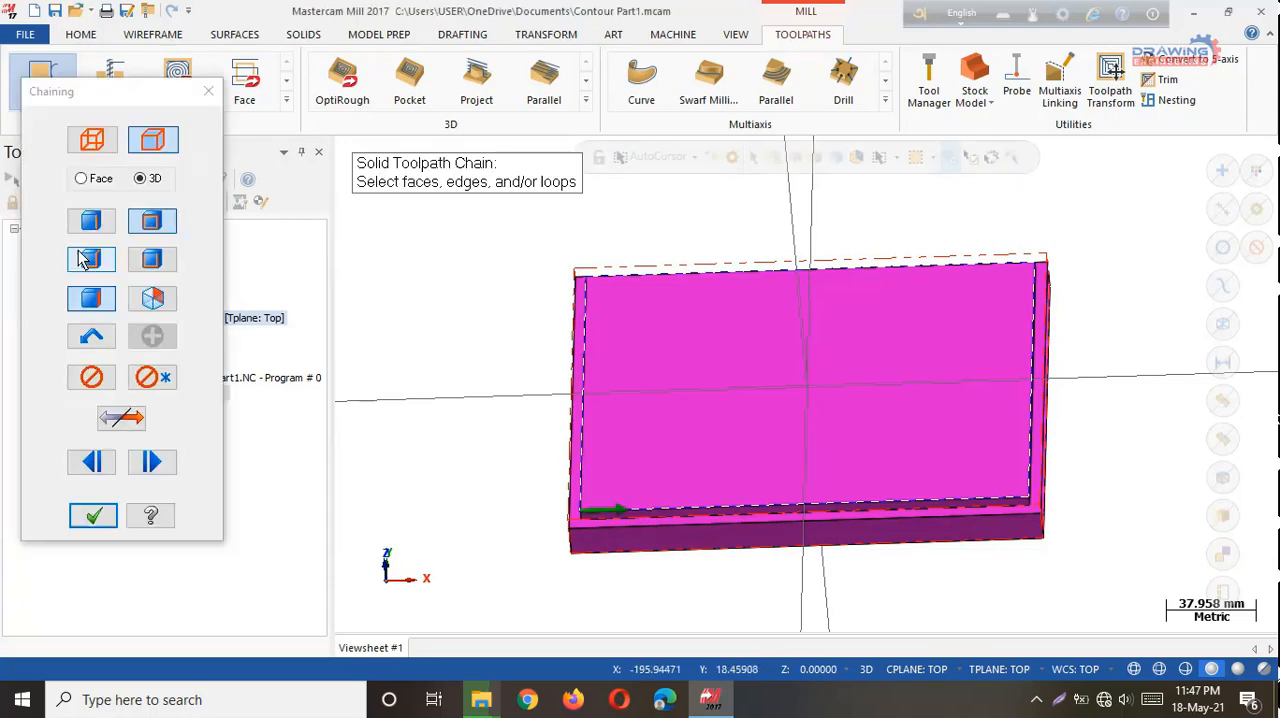
{"action": "left_click", "coordinate": [93, 515]}
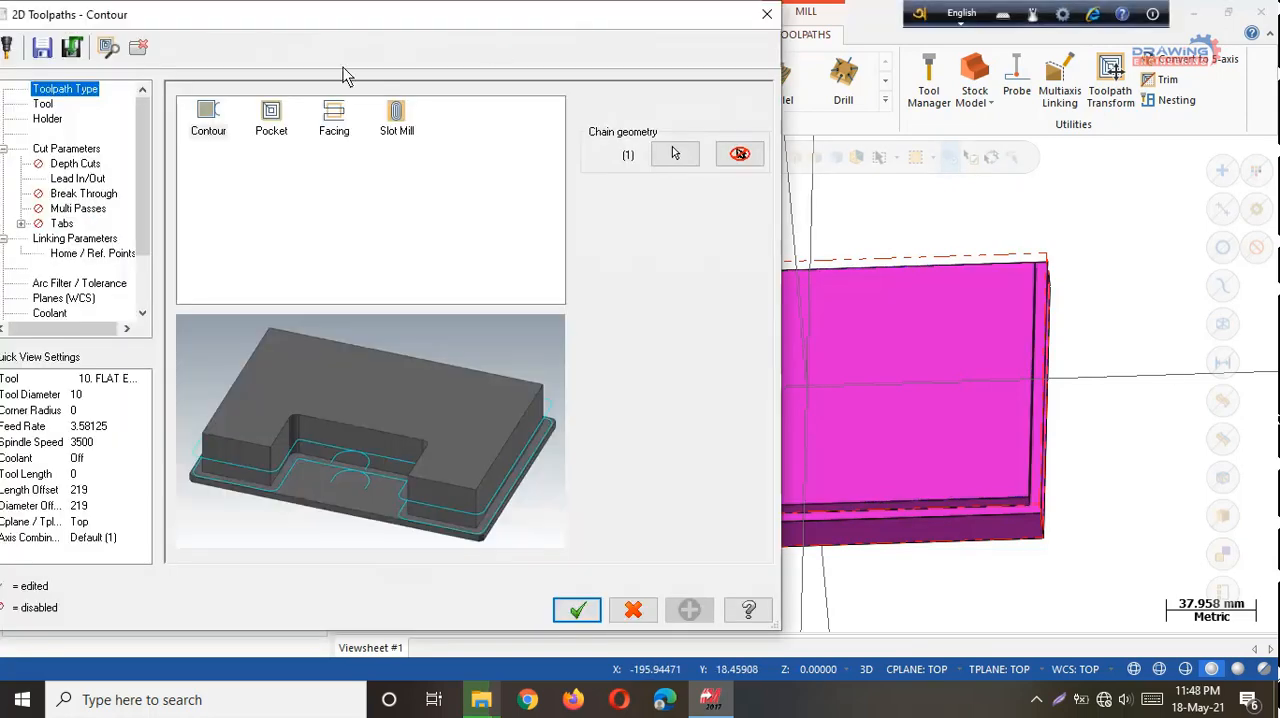
Create a flat end mill with 12 mm cutting diameter, 75 mm overall length and 25 mm cutting length for the contour toolpath.
{"action": "left_click", "coordinate": [48, 106]}
{"action": "right_click", "coordinate": [282, 147]}
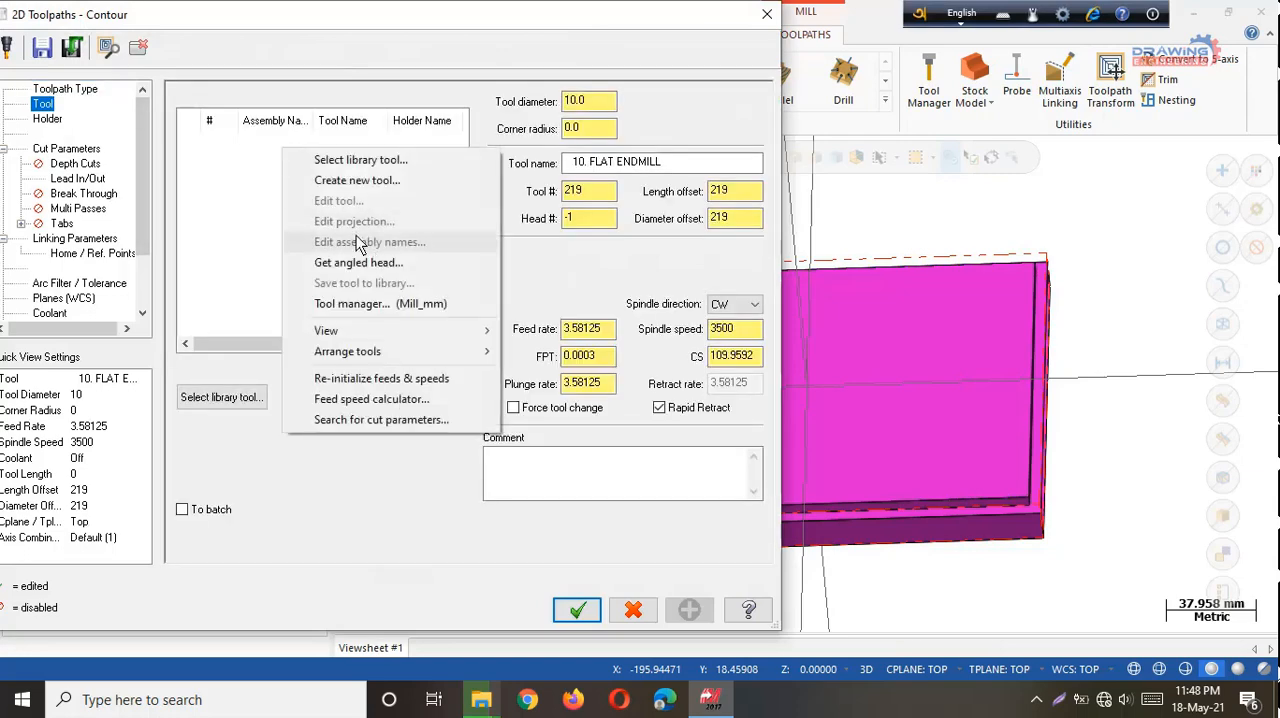
{"action": "left_click", "coordinate": [358, 182]}
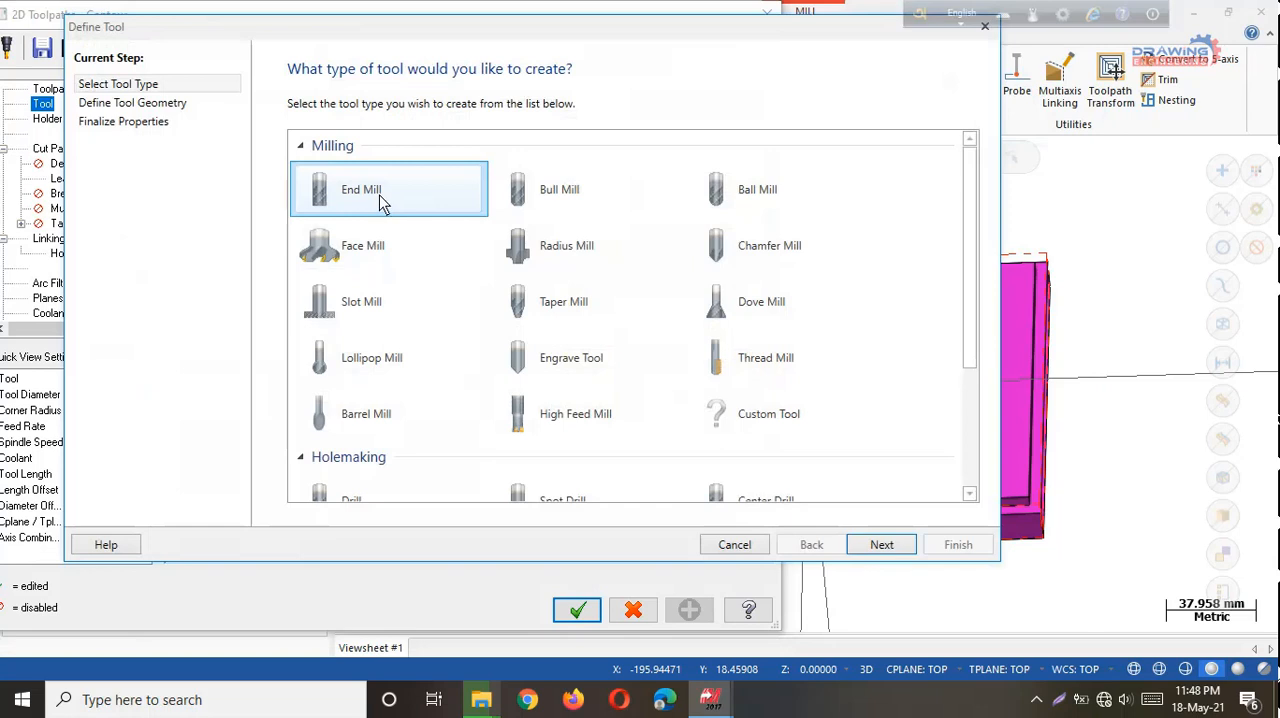
{"action": "left_click", "coordinate": [881, 545]}
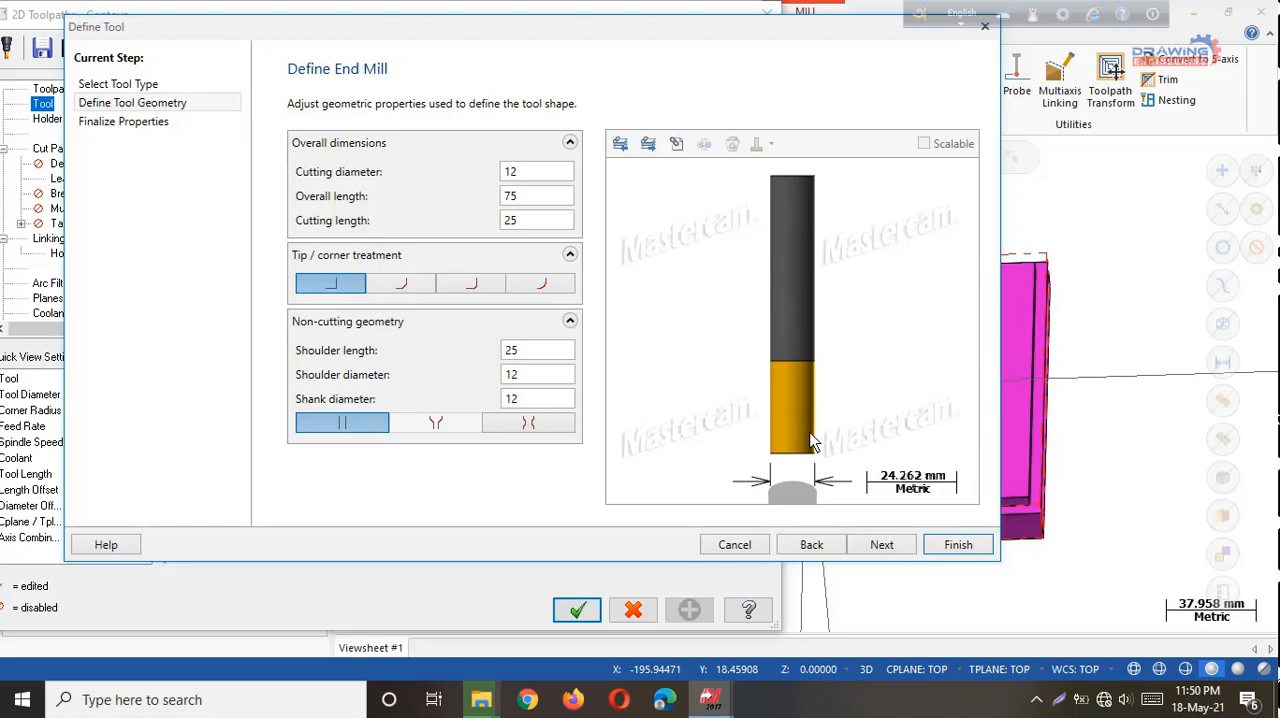
{"action": "left_click", "coordinate": [882, 545]}
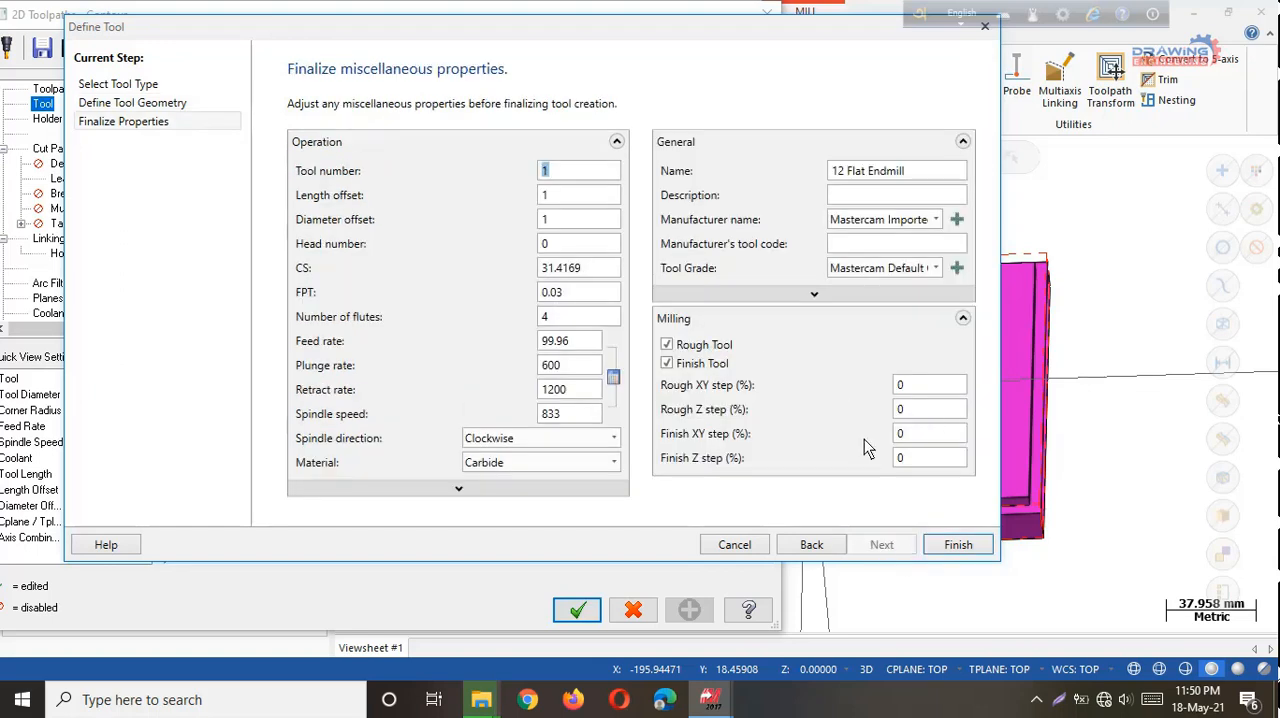
{"action": "left_click", "coordinate": [957, 545]}
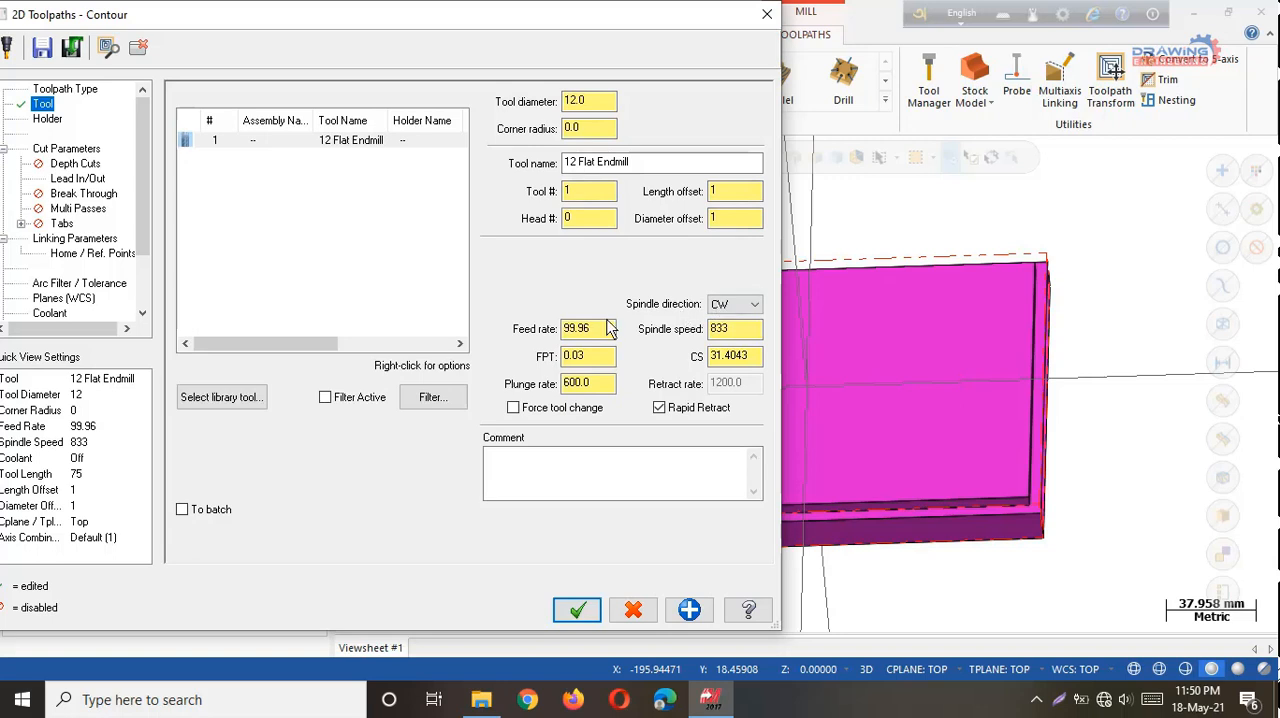
Set the feed rate of the 12 mm flat end mill to 2500.
{"action": "left_click_drag", "start_coordinate": [609, 329], "coordinate": [434, 371]}
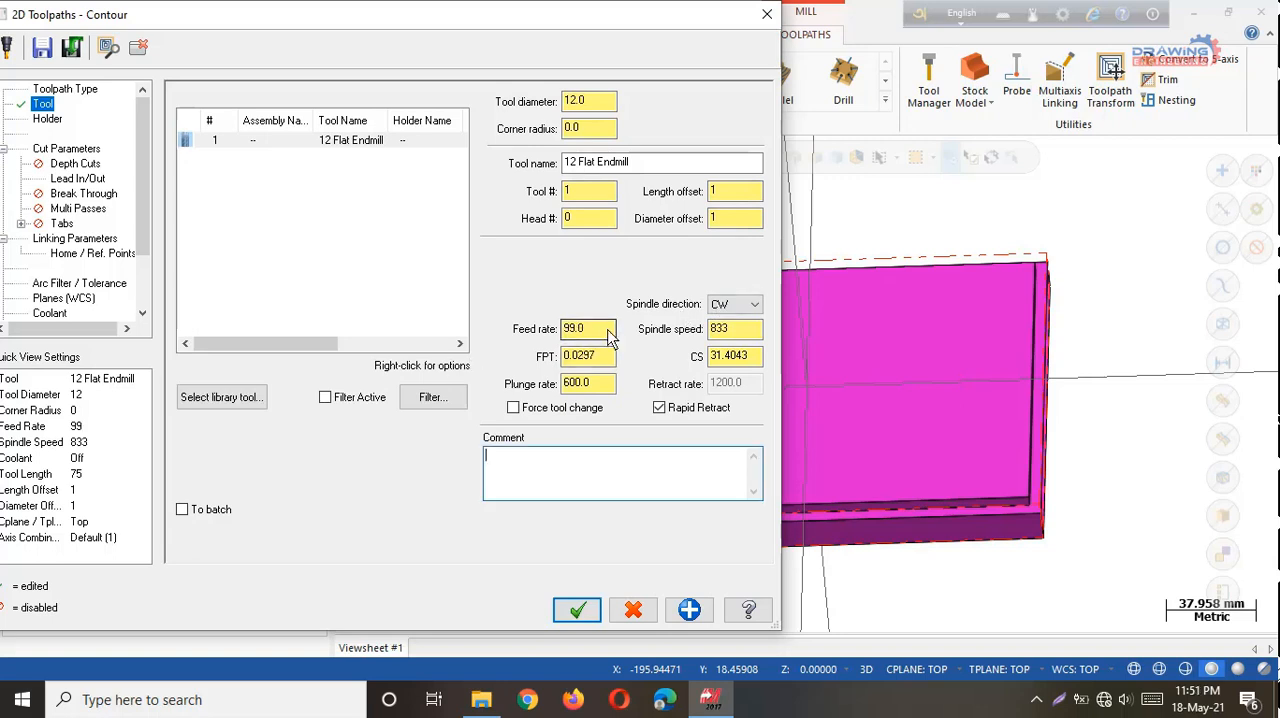
{"action": "left_click_drag", "start_coordinate": [609, 337], "coordinate": [503, 353]}
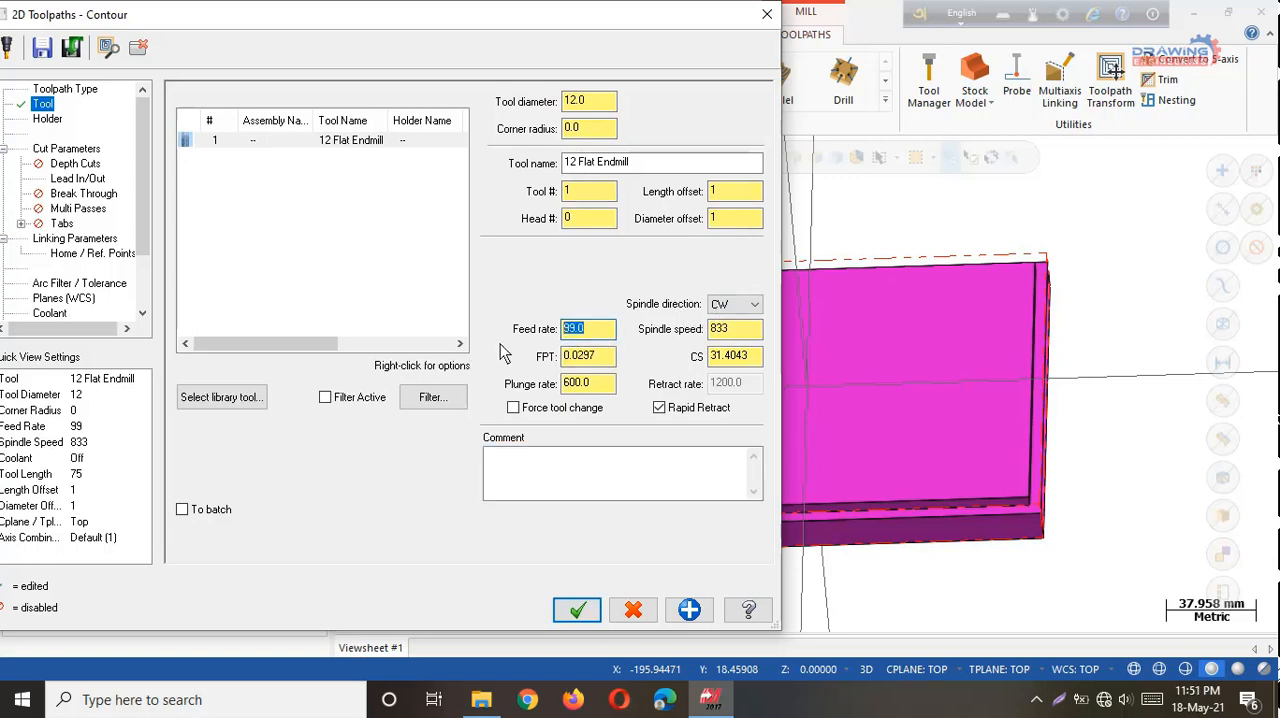
{"action": "type", "text": "2500"}
{"action": "key", "text": "Return"}
Set the end mill's spindle speed to 3000 and plunge rate to 300.
{"action": "left_click_drag", "start_coordinate": [762, 329], "coordinate": [655, 337]}
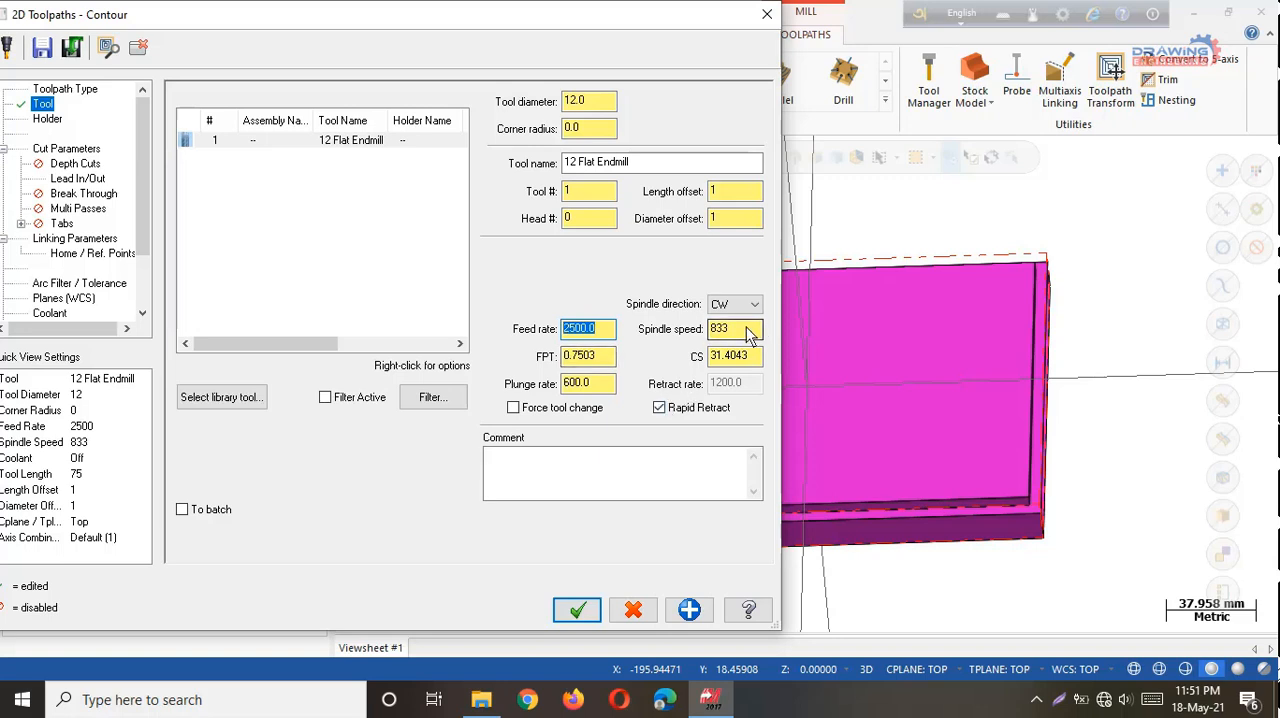
{"action": "type", "text": "000"}
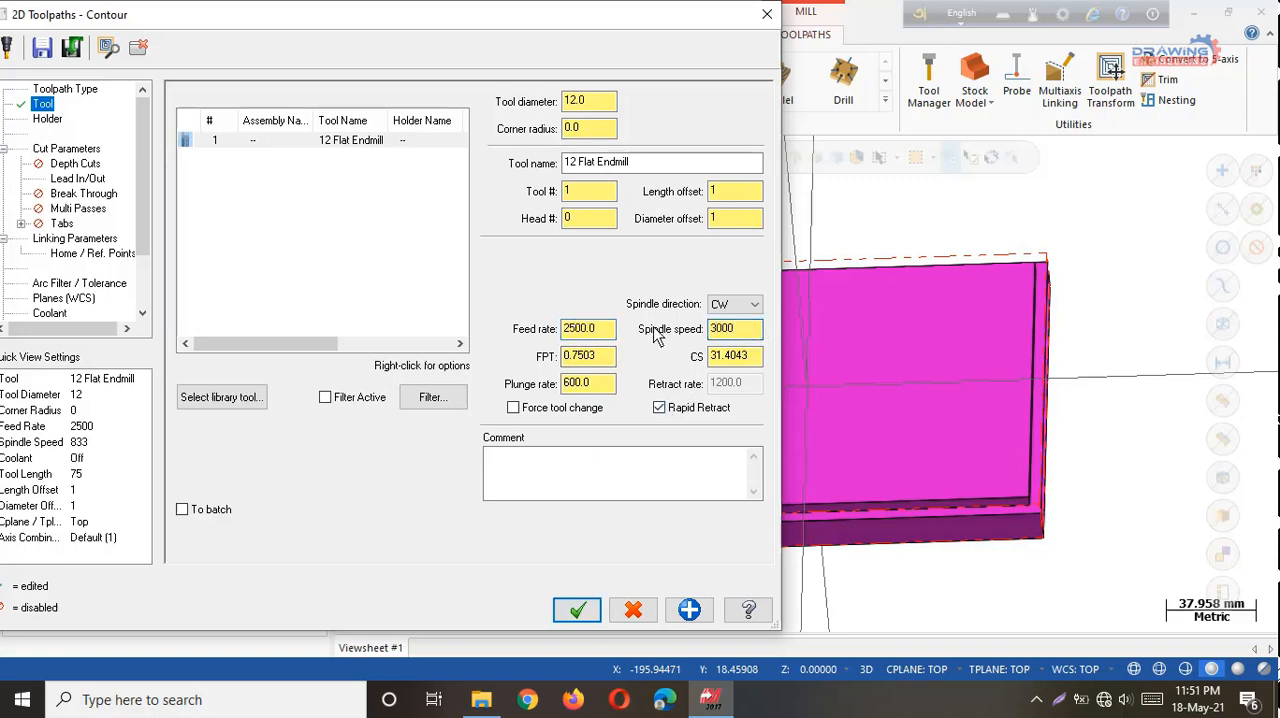
{"action": "key", "text": "Return"}
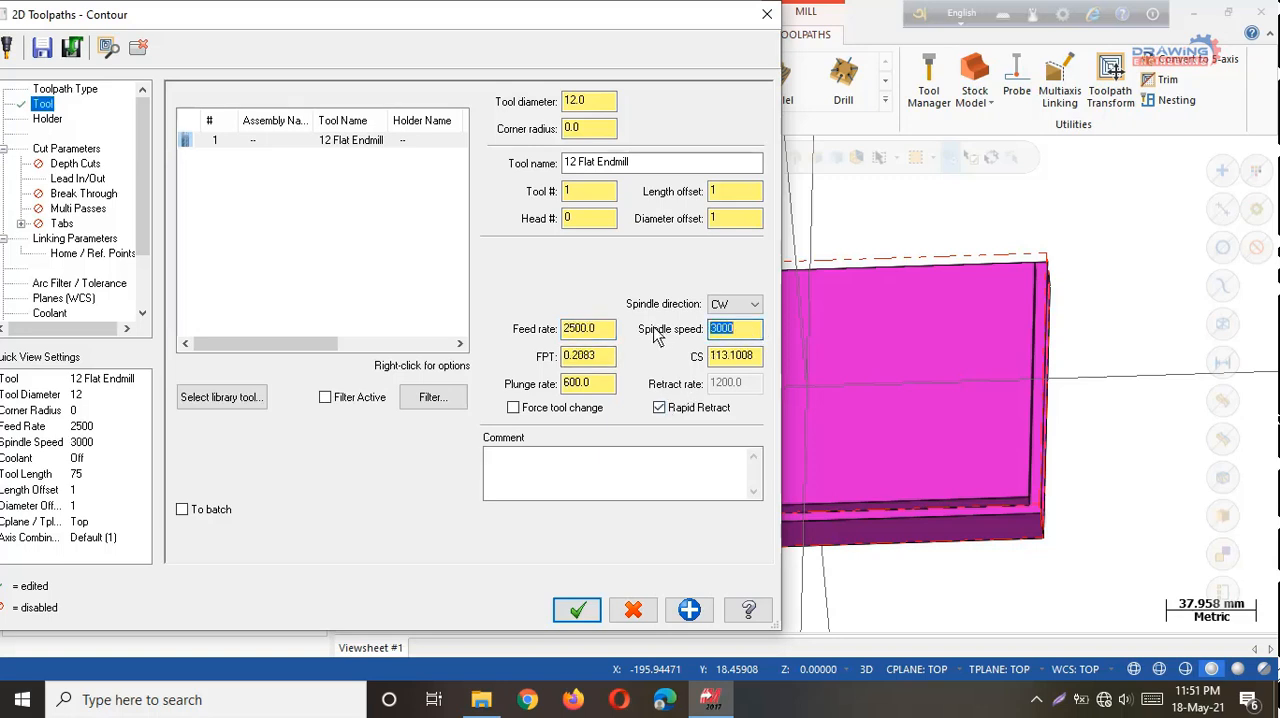
{"action": "left_click_drag", "start_coordinate": [597, 388], "coordinate": [548, 390]}
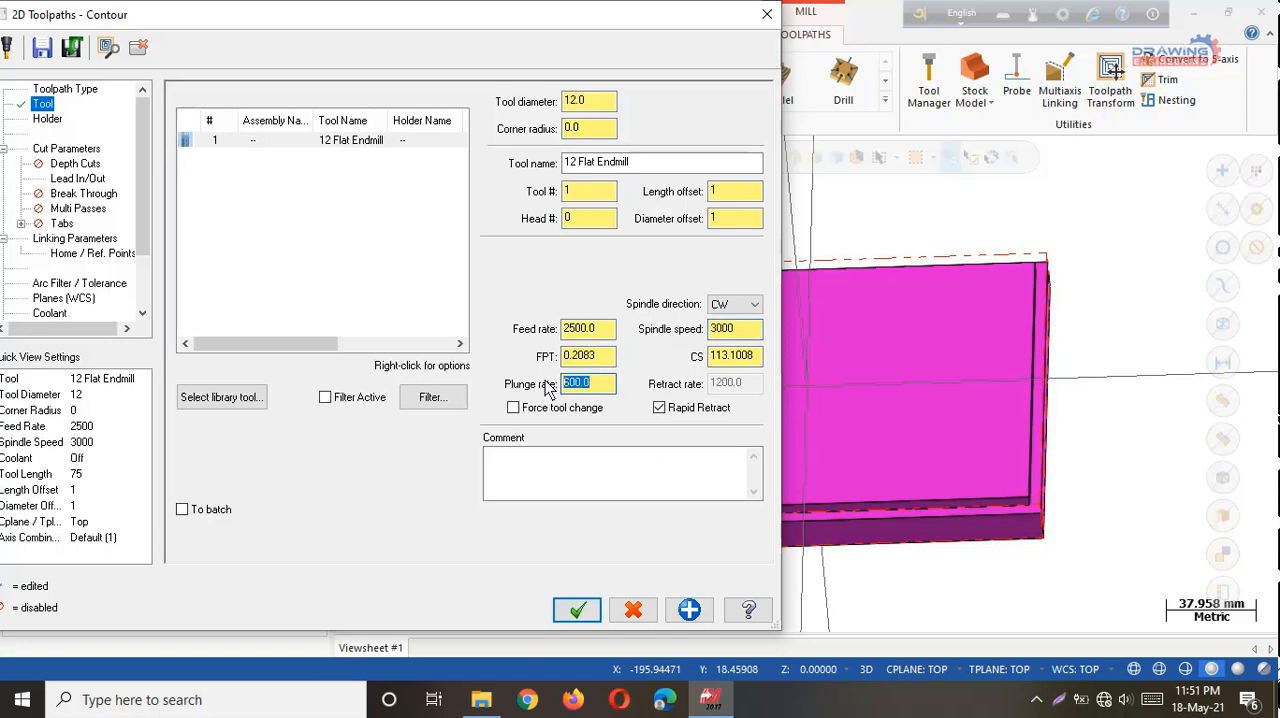
{"action": "type", "text": "300"}
Add the comment "Contour Milling" to the tool settings and apply them.
{"action": "left_click", "coordinate": [537, 467]}
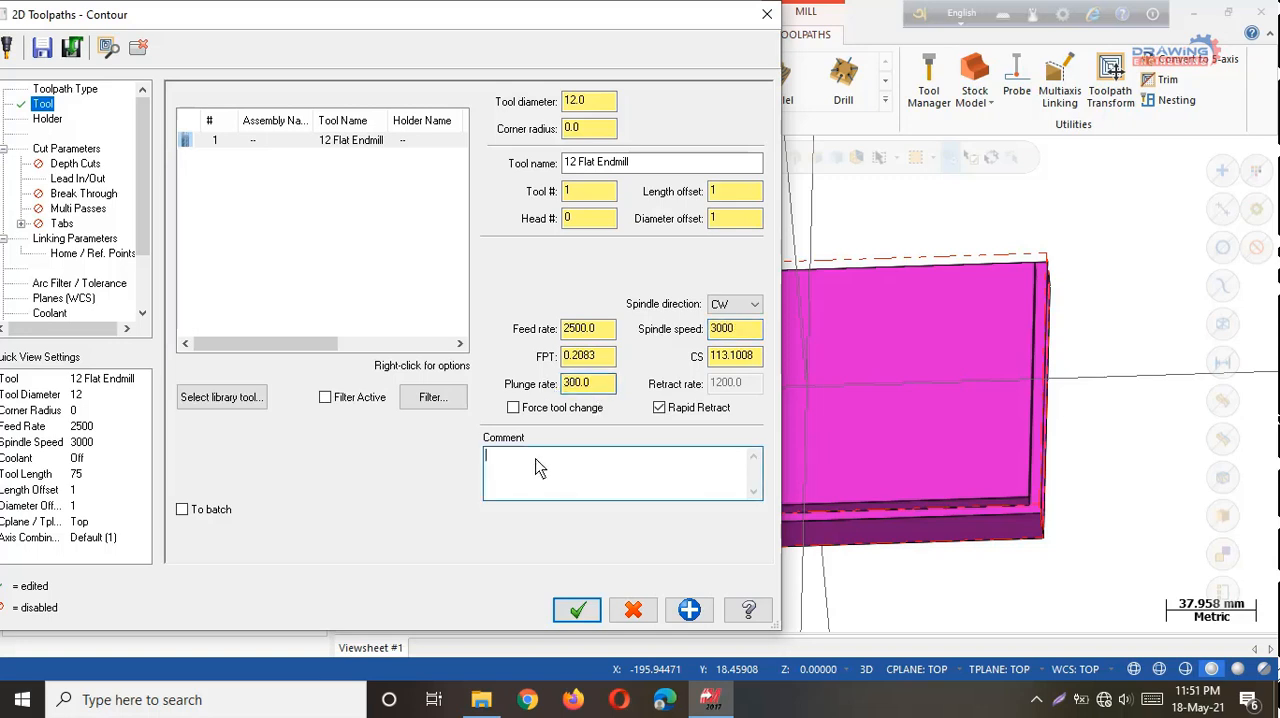
{"action": "type", "text": "Contour Milling"}
{"action": "left_click", "coordinate": [690, 610]}
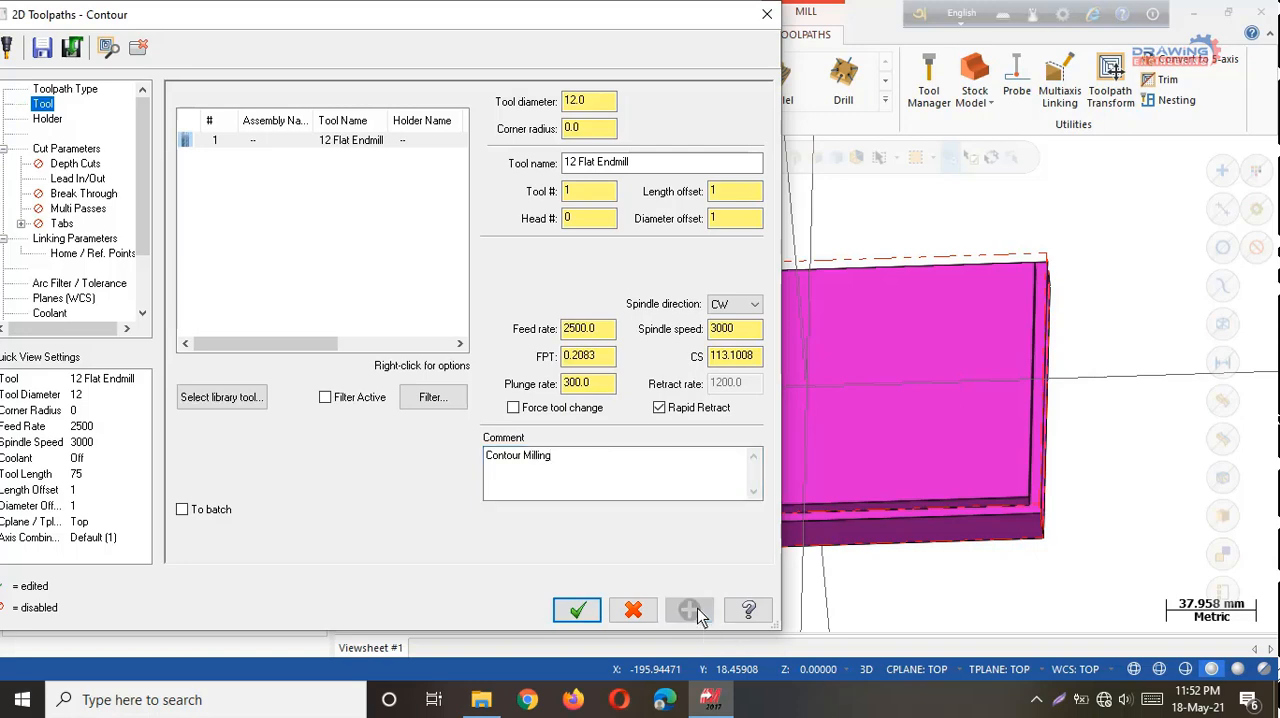
{"action": "left_click", "coordinate": [410, 397]}
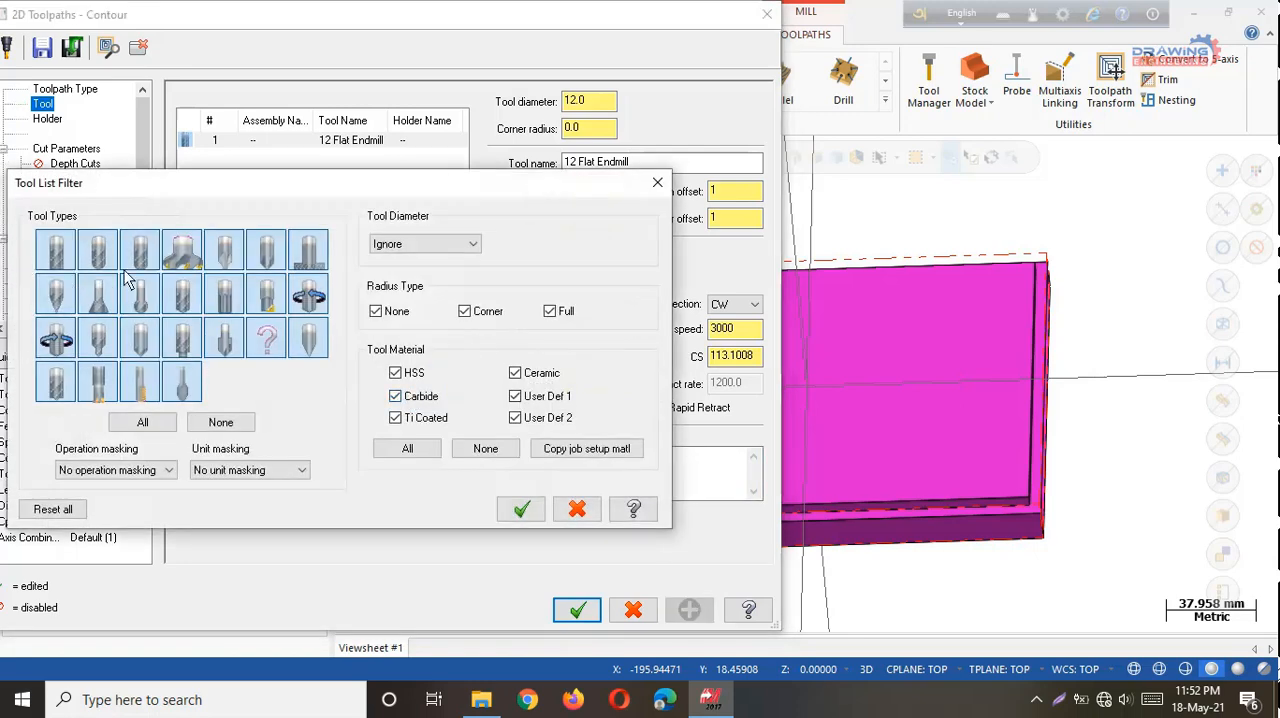
{"action": "left_click", "coordinate": [658, 186]}
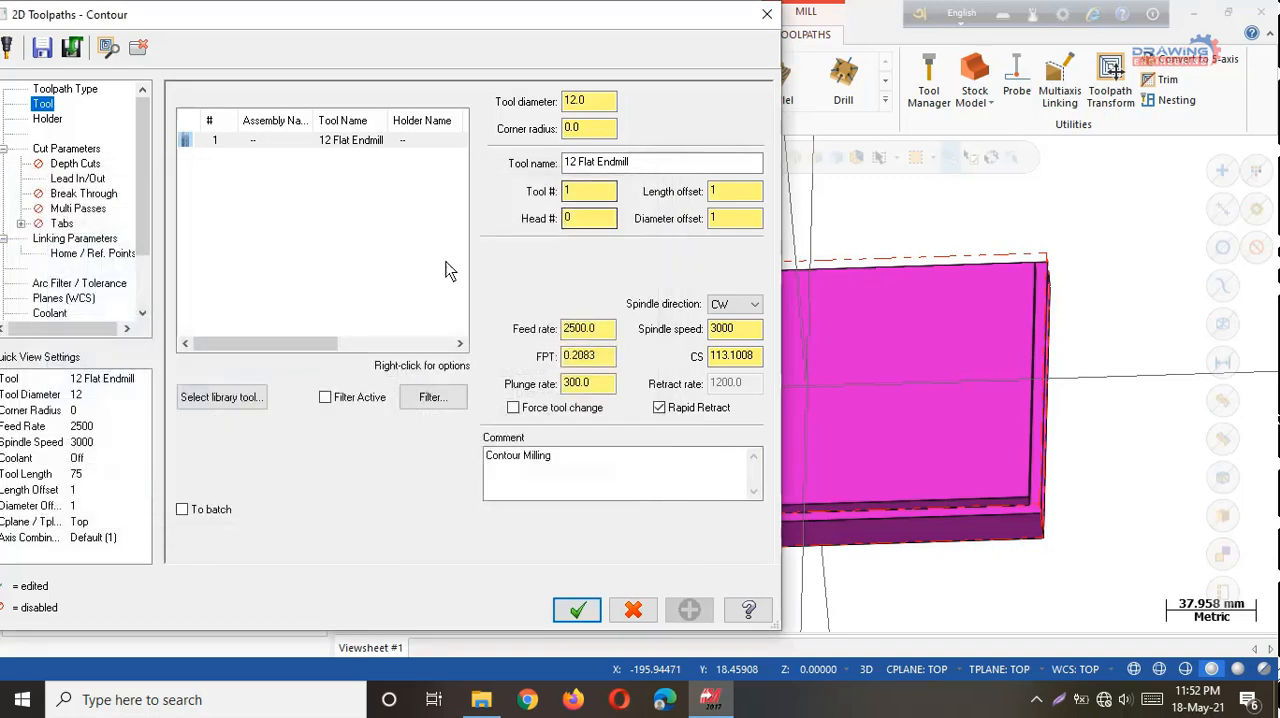
In the cut parameters, set the compensation direction to Right and keep the contour type at 2D.
{"action": "left_click", "coordinate": [70, 149]}
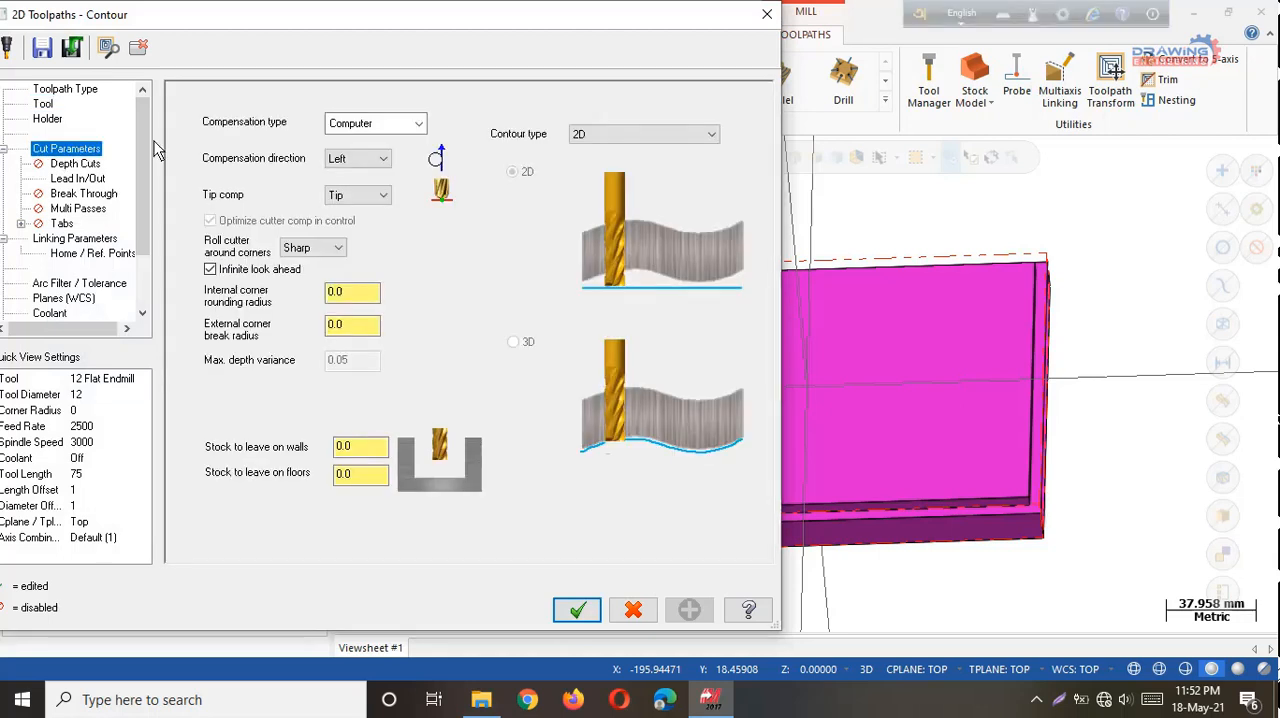
{"action": "left_click", "coordinate": [419, 124]}
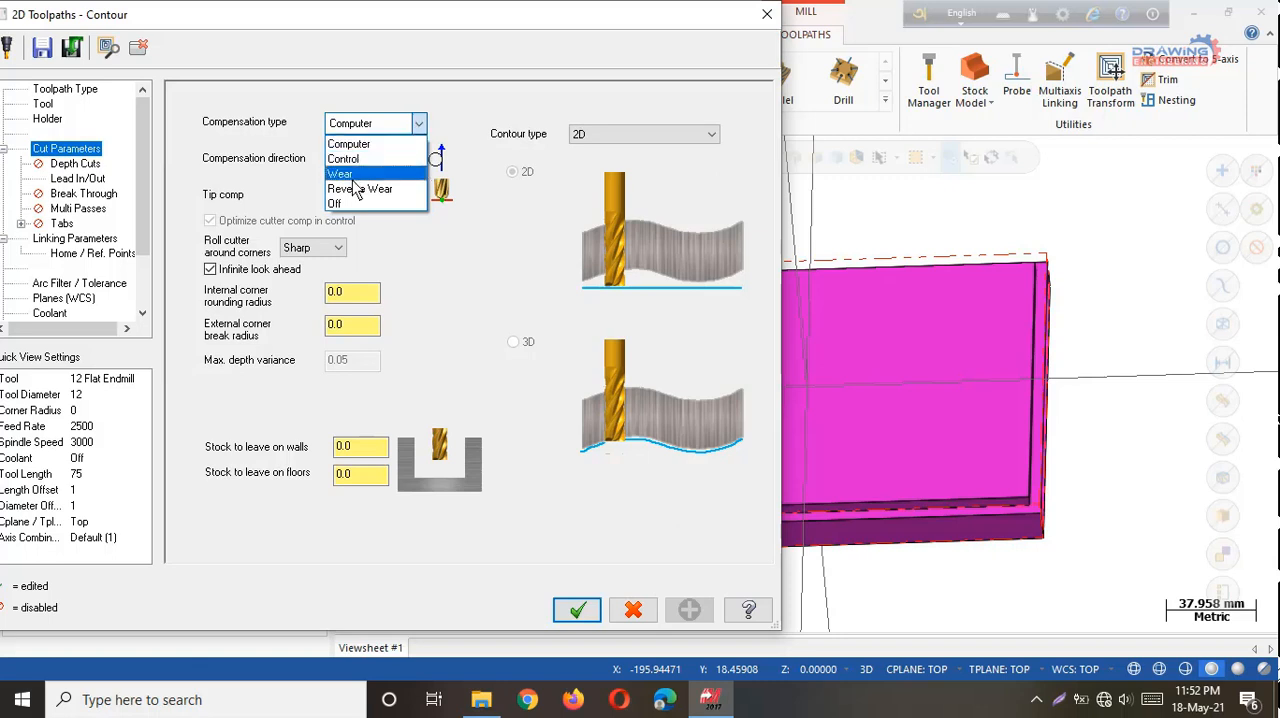
{"action": "left_click", "coordinate": [474, 264]}
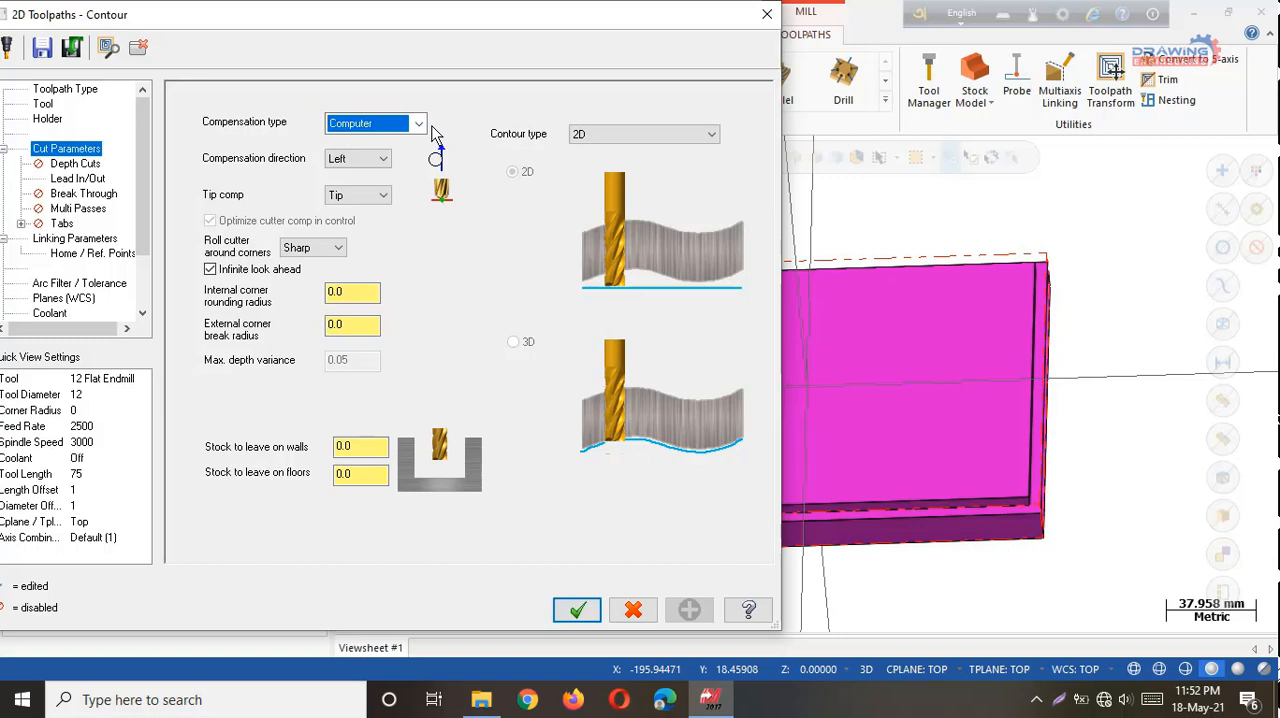
{"action": "left_click", "coordinate": [368, 159]}
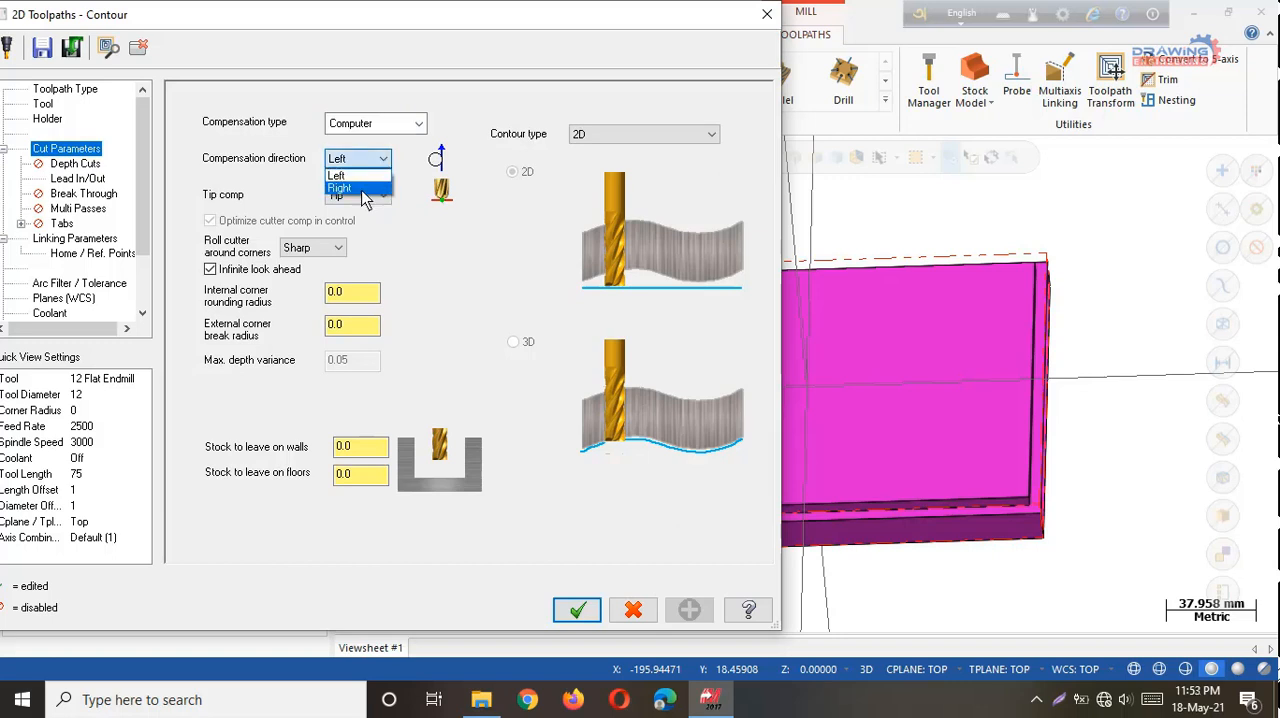
{"action": "left_click", "coordinate": [366, 189]}
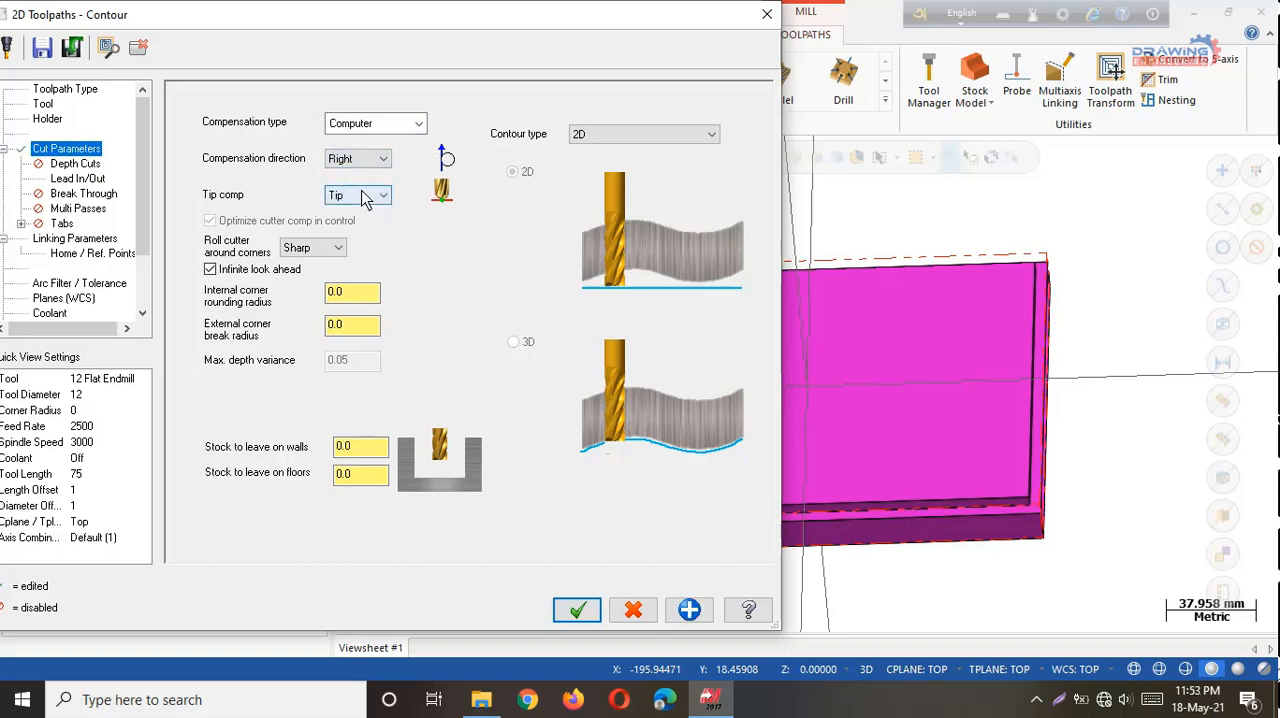
{"action": "left_click", "coordinate": [712, 135]}
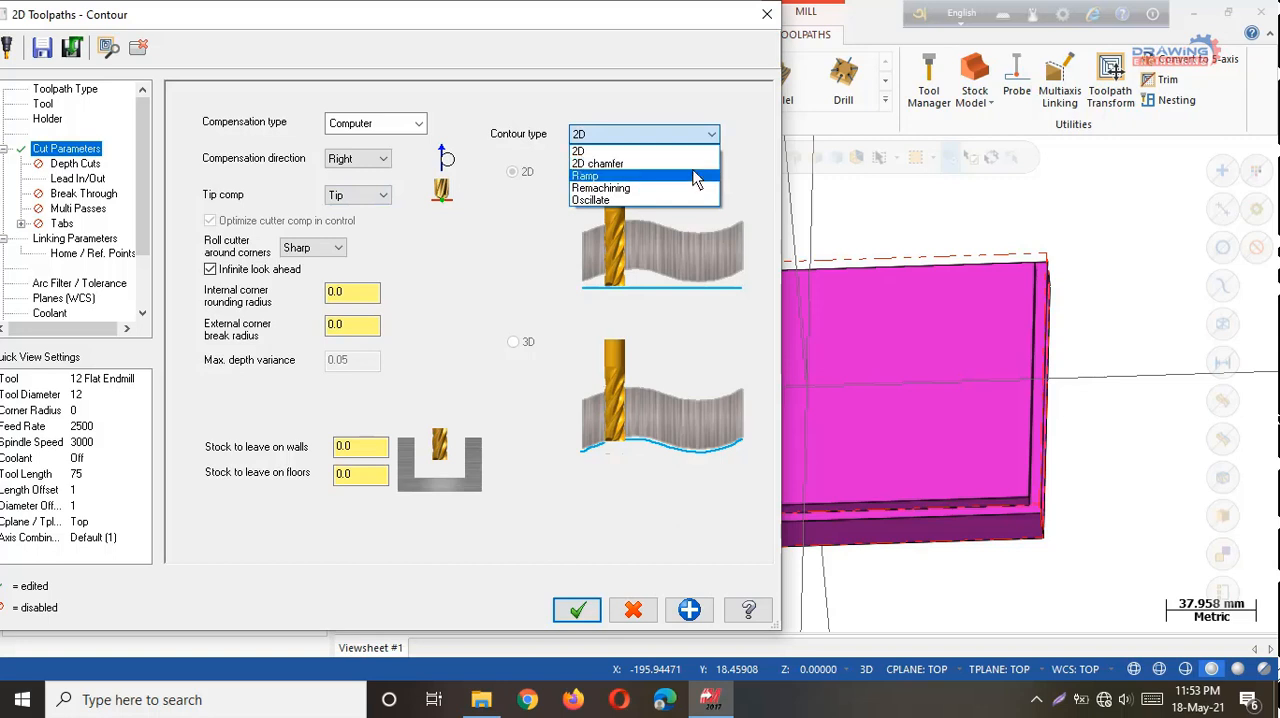
{"action": "left_click", "coordinate": [606, 153]}
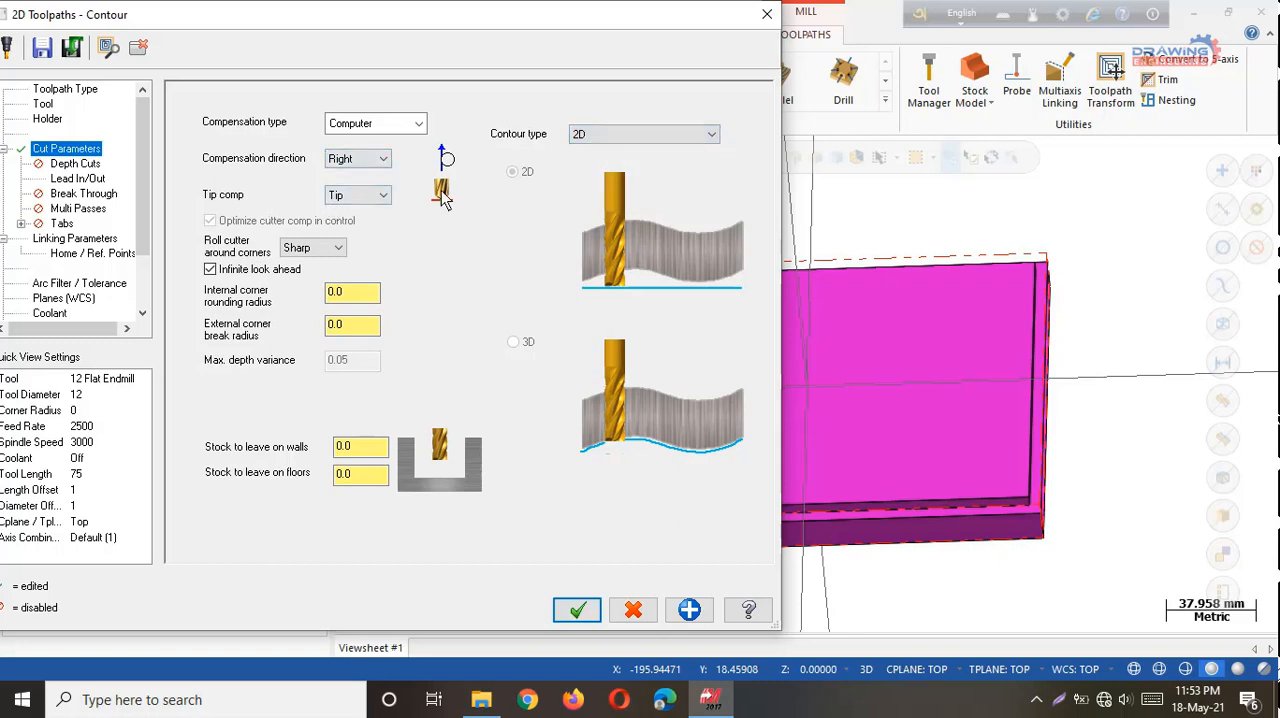
Set the tip compensation to Center and apply the cut parameters.
{"action": "left_click", "coordinate": [382, 196]}
{"action": "left_click", "coordinate": [381, 211]}
{"action": "left_click", "coordinate": [386, 197]}
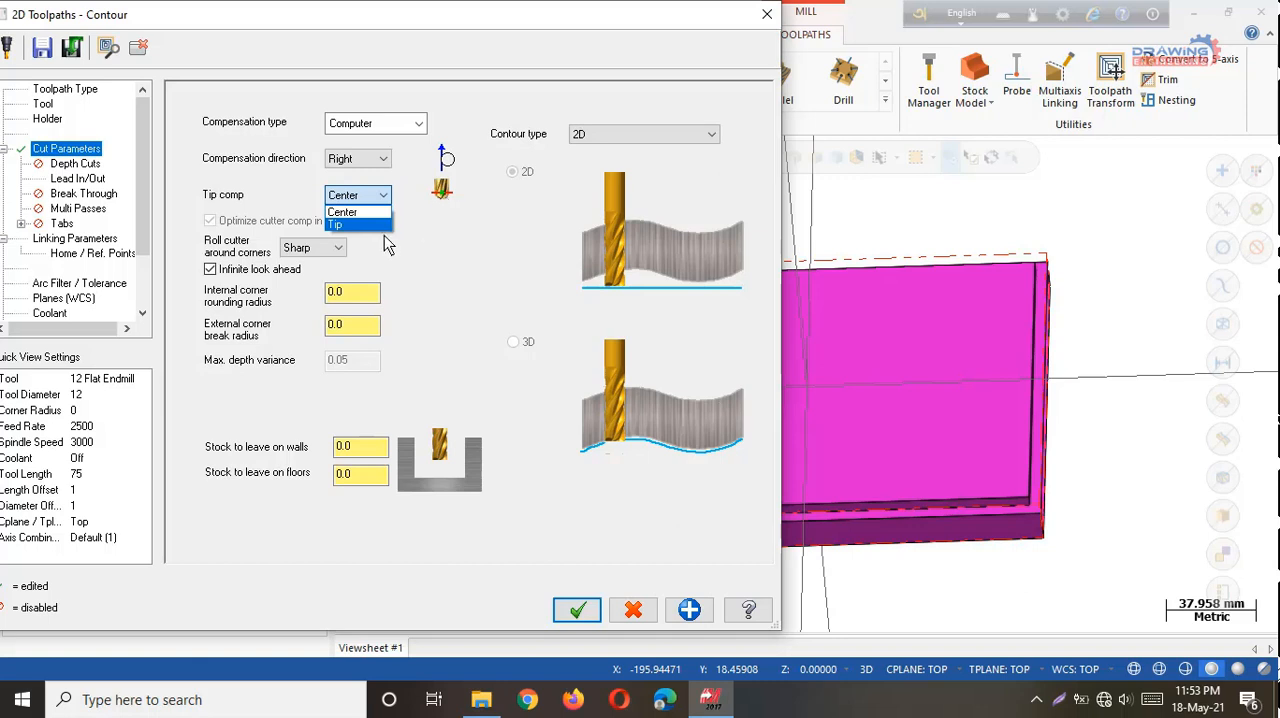
{"action": "left_click", "coordinate": [398, 442]}
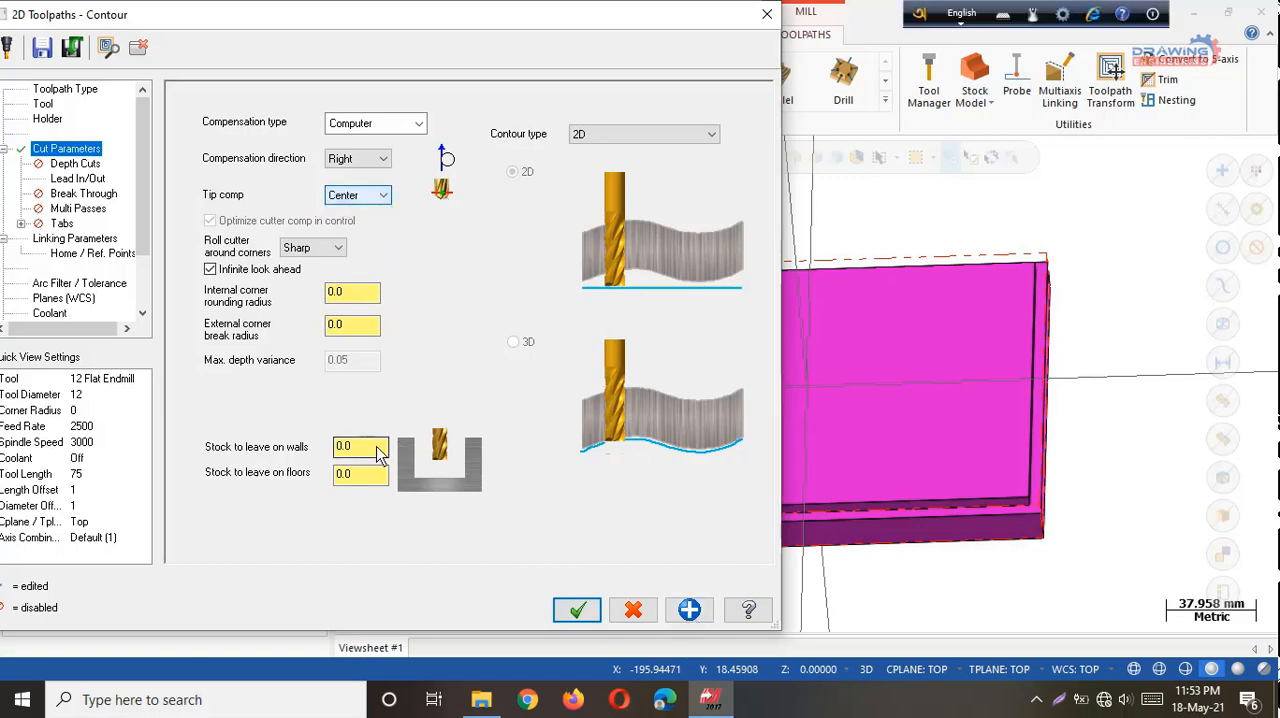
{"action": "left_click_drag", "start_coordinate": [372, 448], "coordinate": [334, 448]}
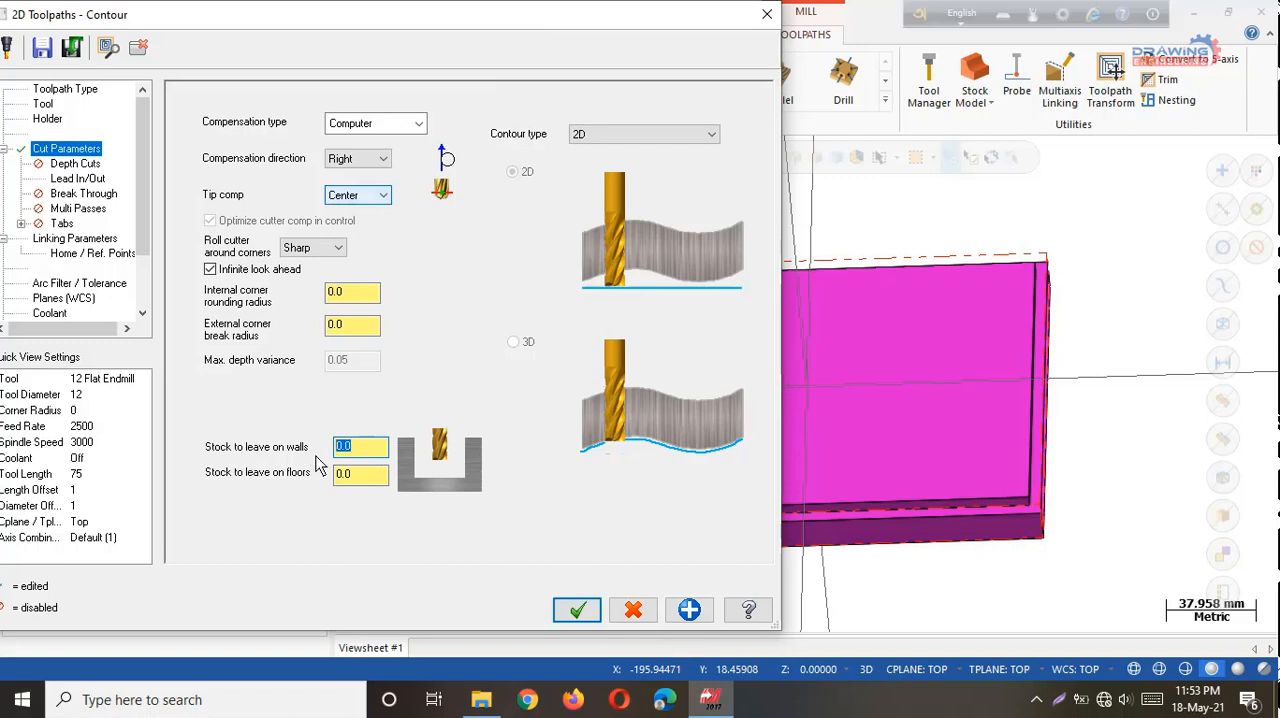
{"action": "left_click", "coordinate": [689, 611]}
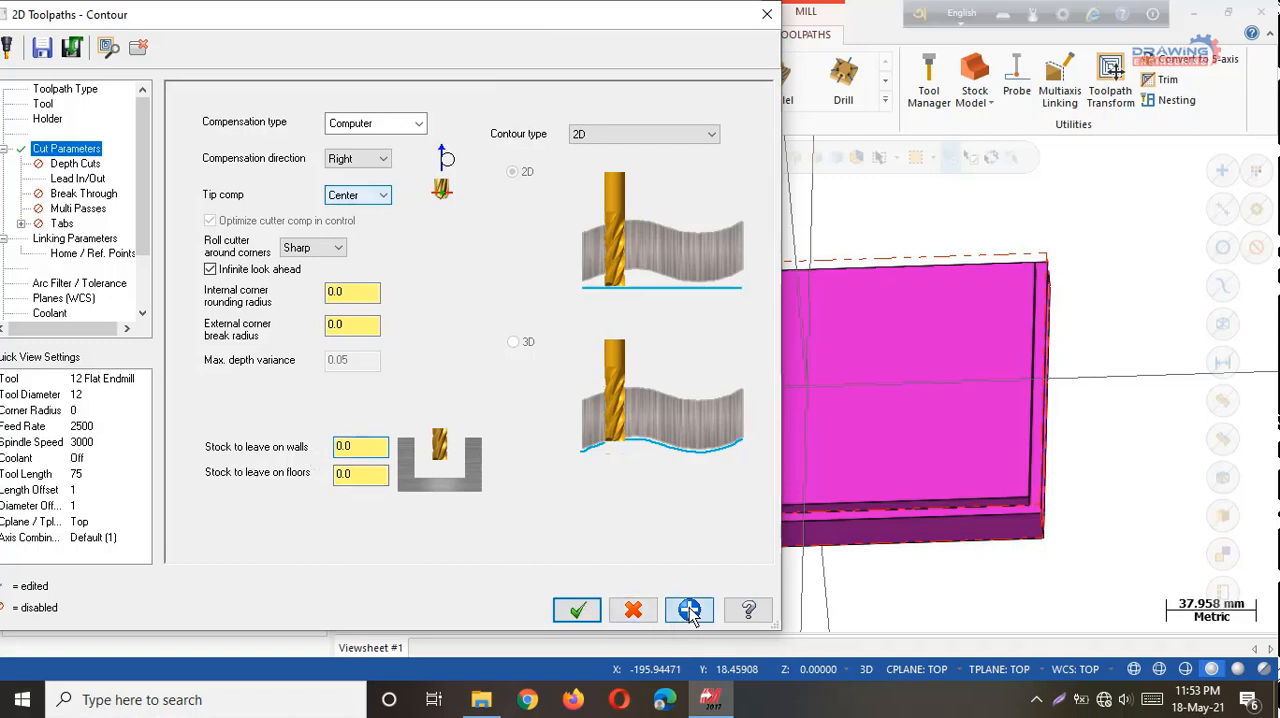
Enable depth cuts with a maximum rough step of 0.5.
{"action": "left_click", "coordinate": [82, 166]}
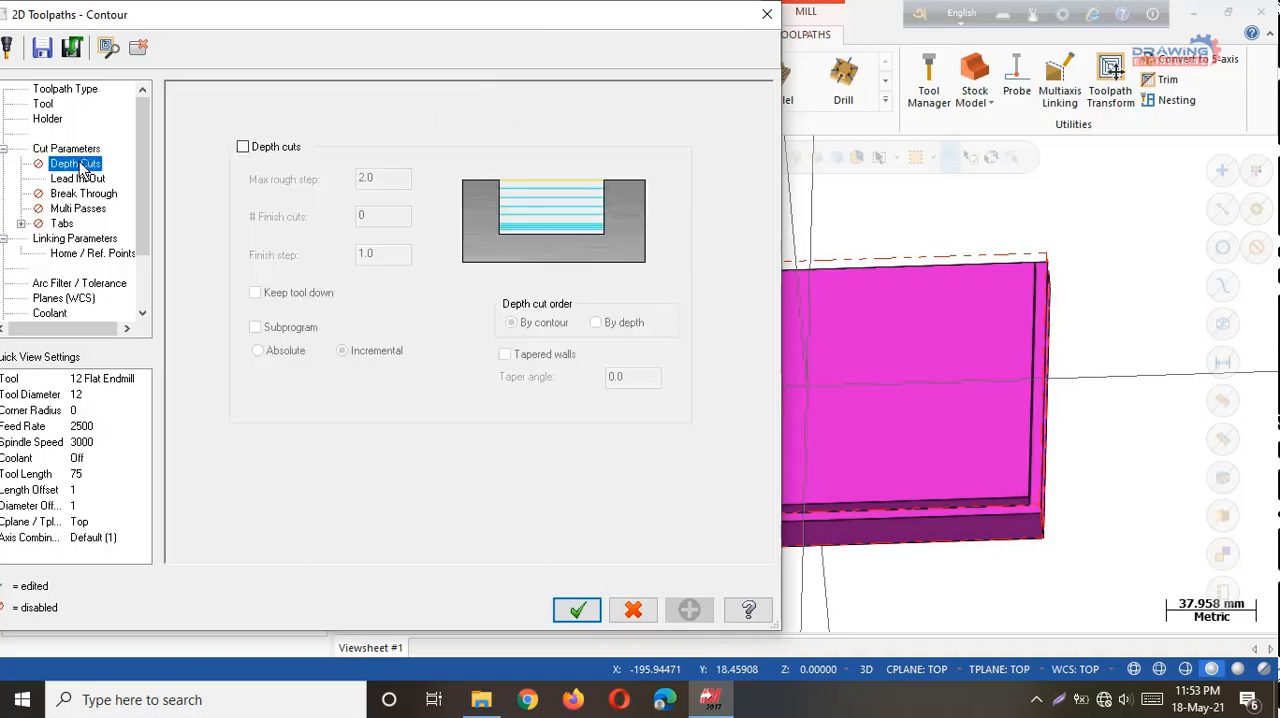
{"action": "left_click", "coordinate": [243, 147]}
{"action": "double_click", "coordinate": [390, 178]}
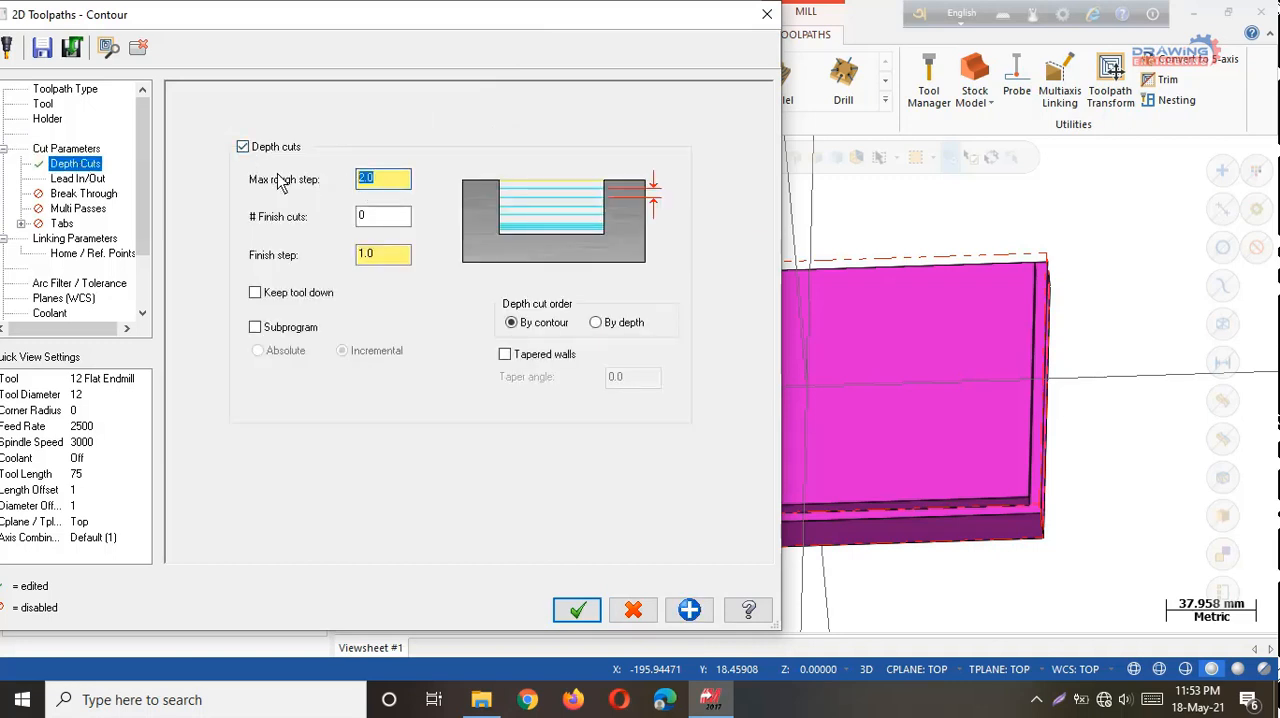
{"action": "key", "text": "BackSpace"}
{"action": "key", "text": "Return"}
Add one finish depth cut with a 0.2 finish step, keep the tool down, and apply the settings.
{"action": "left_click_drag", "start_coordinate": [388, 256], "coordinate": [327, 256]}
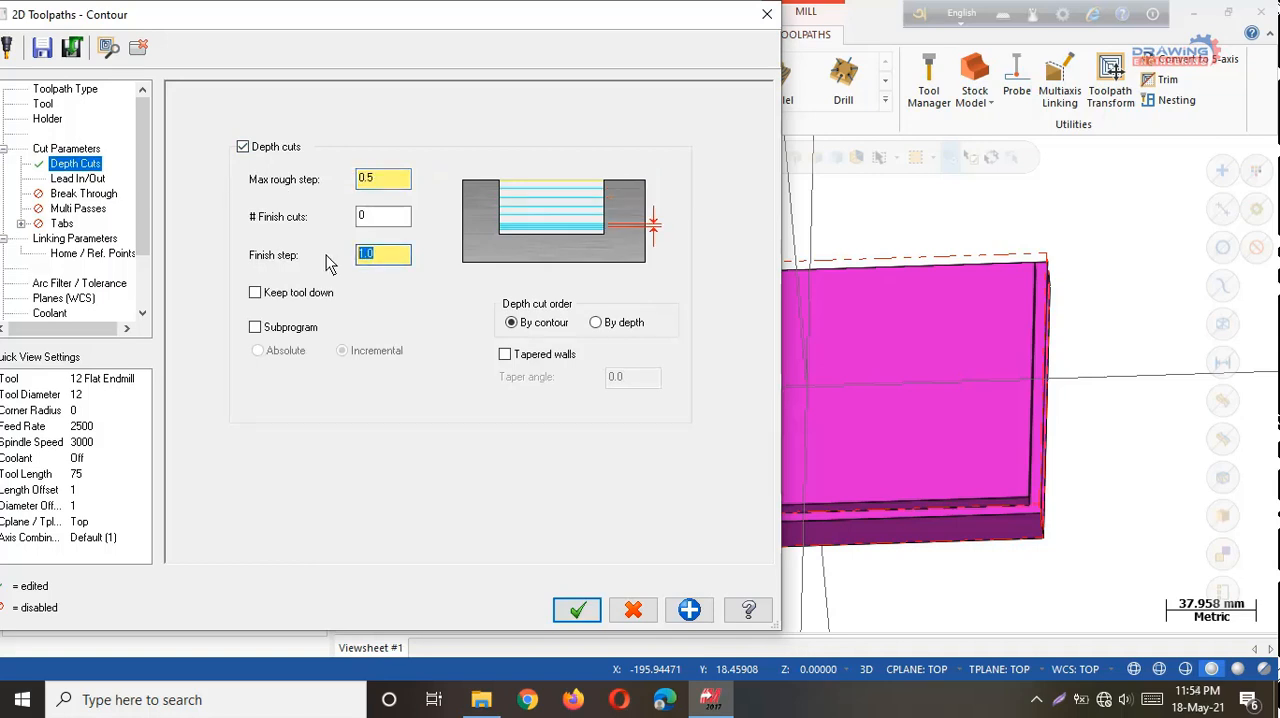
{"action": "double_click", "coordinate": [370, 217]}
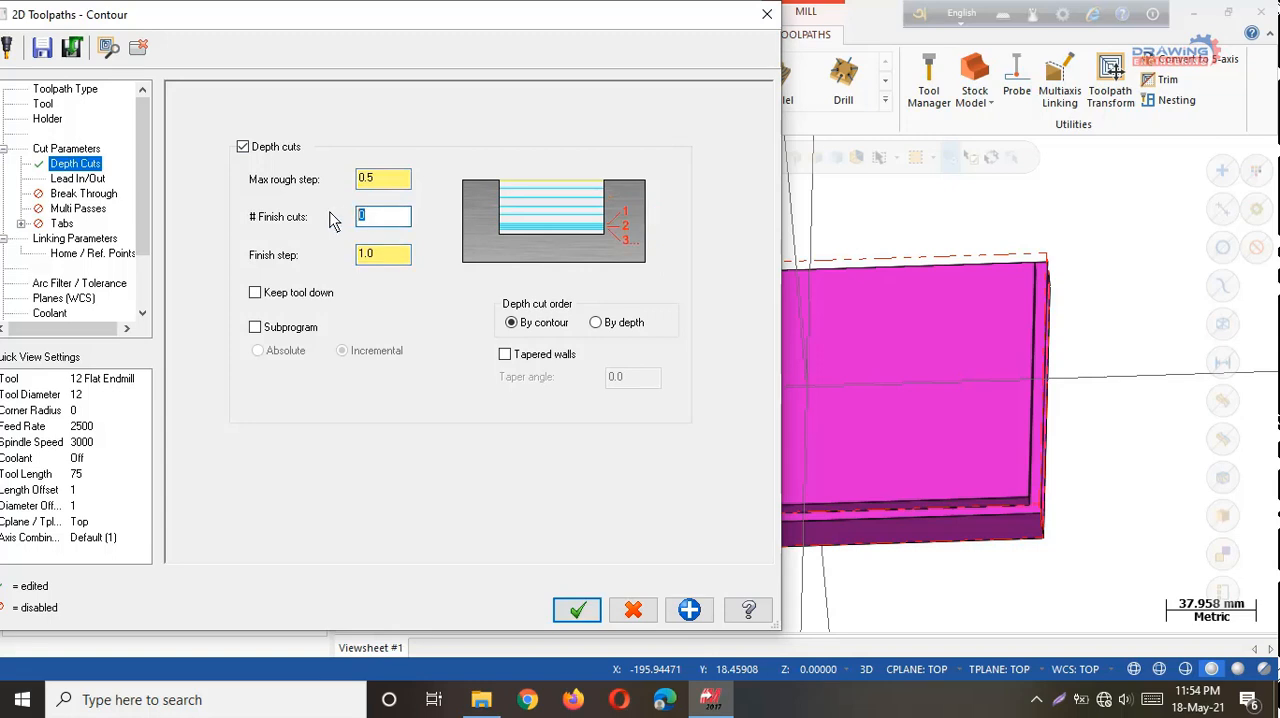
{"action": "type", "text": "1"}
{"action": "key", "text": "Return"}
{"action": "key", "text": "Tab"}
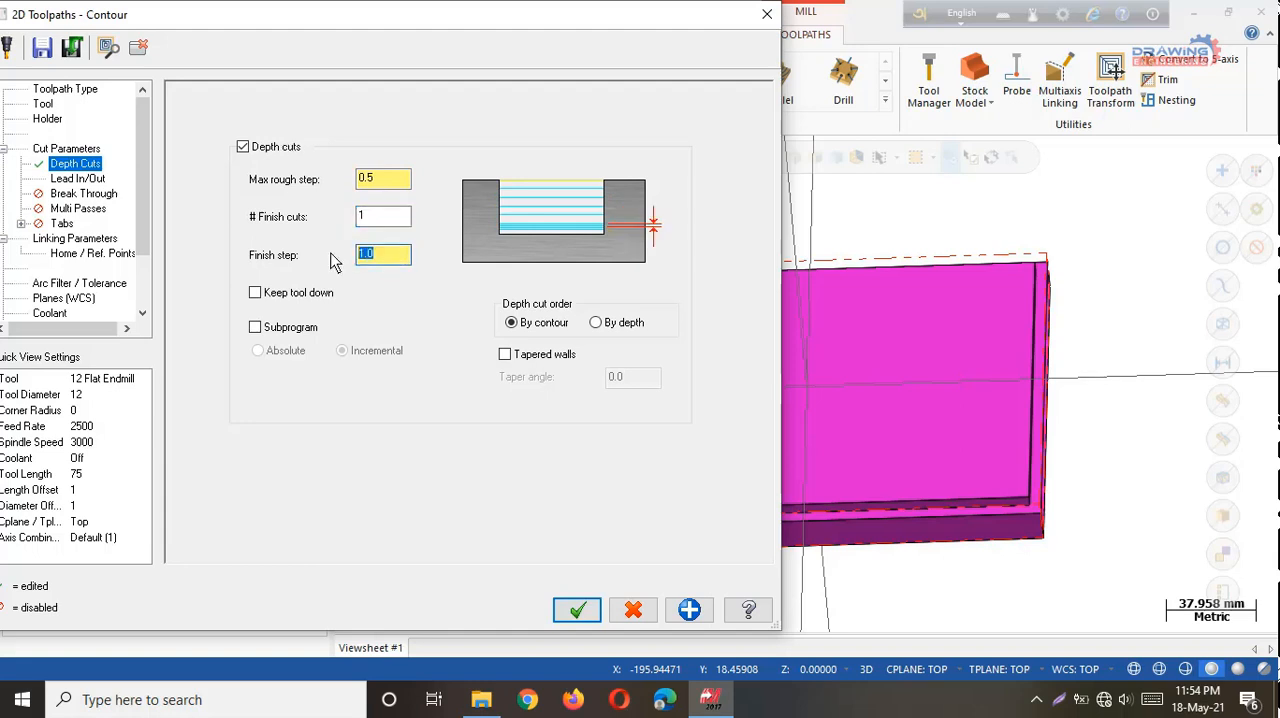
{"action": "type", "text": "0.2"}
{"action": "key", "text": "Return"}
{"action": "left_click", "coordinate": [256, 295]}
{"action": "left_click", "coordinate": [689, 610]}
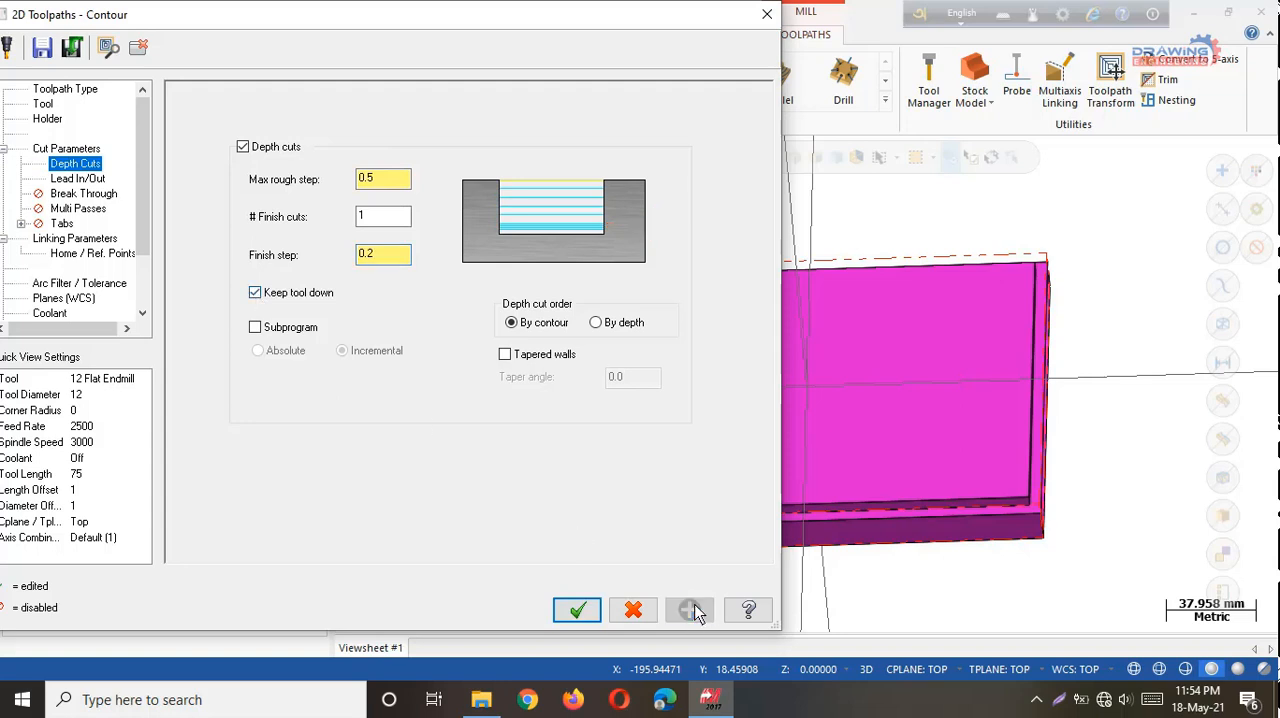
Copy the lead-in entry values to the exit side and apply the lead in/out settings.
{"action": "left_click", "coordinate": [86, 181]}
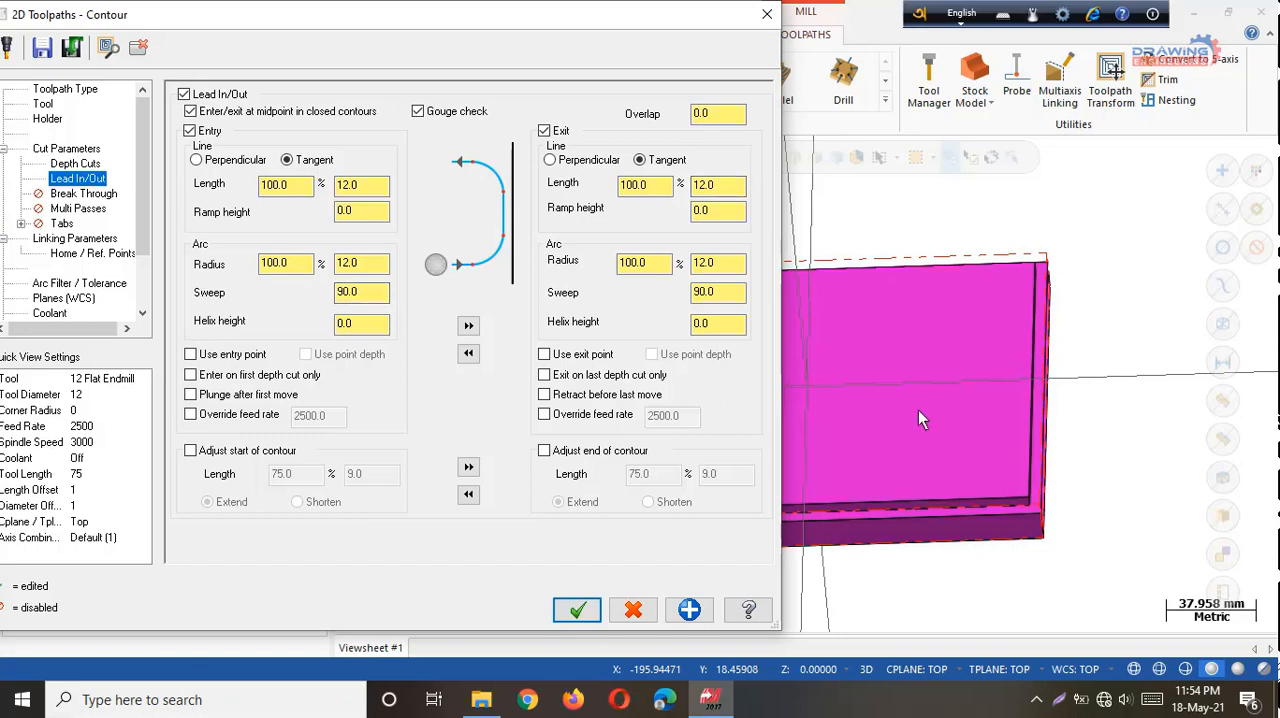
{"action": "left_click", "coordinate": [300, 186]}
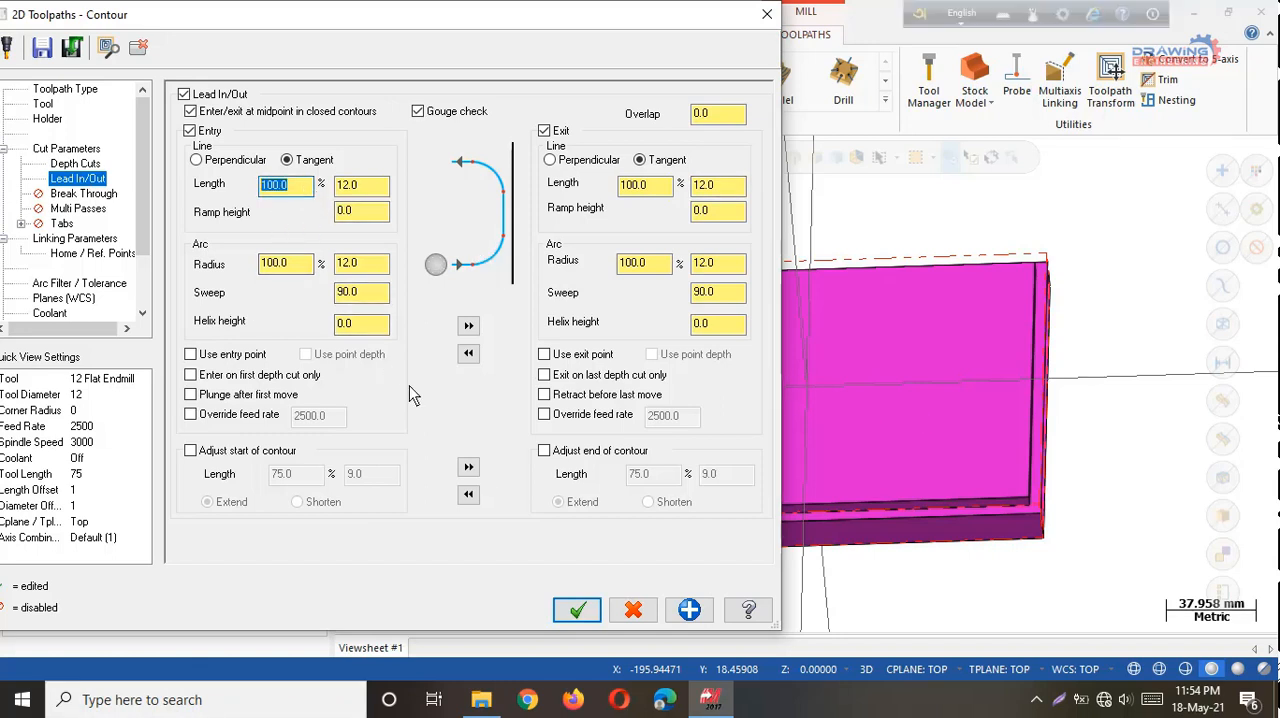
{"action": "left_click", "coordinate": [468, 325]}
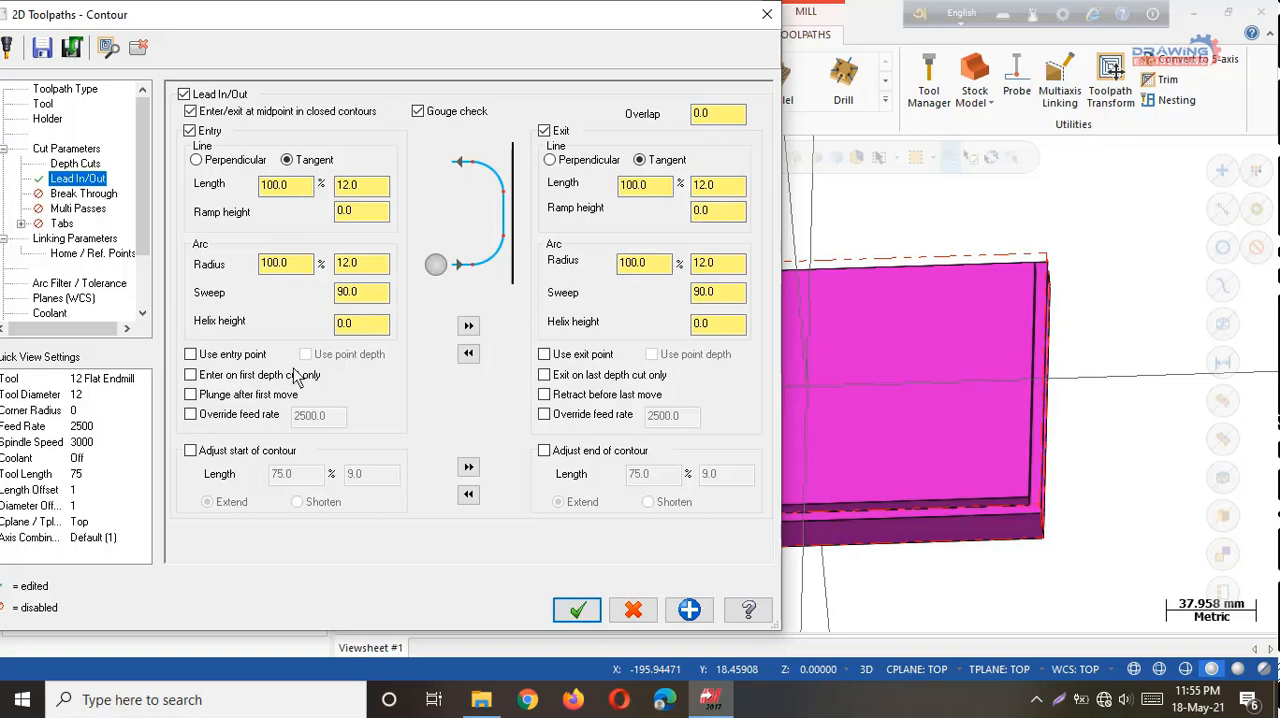
{"action": "left_click", "coordinate": [692, 614]}
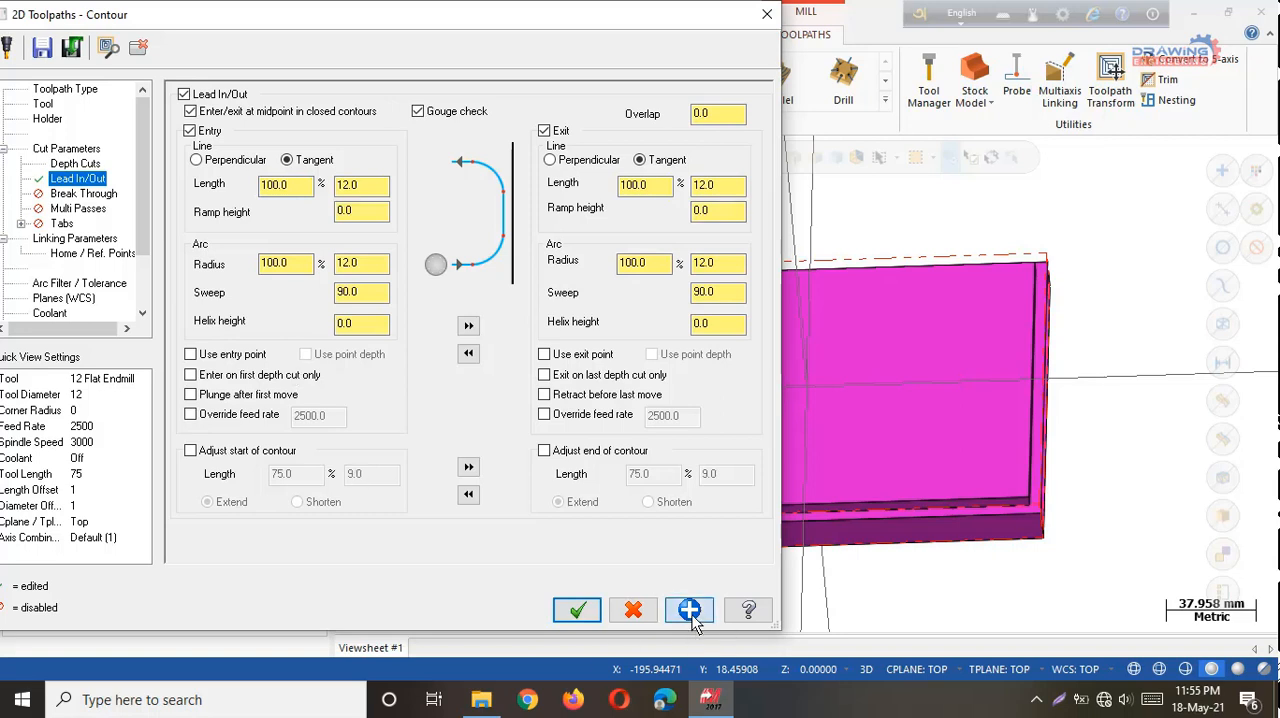
Enable multi passes with 10 rough passes spaced 0.5 apart, and set the finish spacing to 0.0.
{"action": "left_click", "coordinate": [90, 196]}
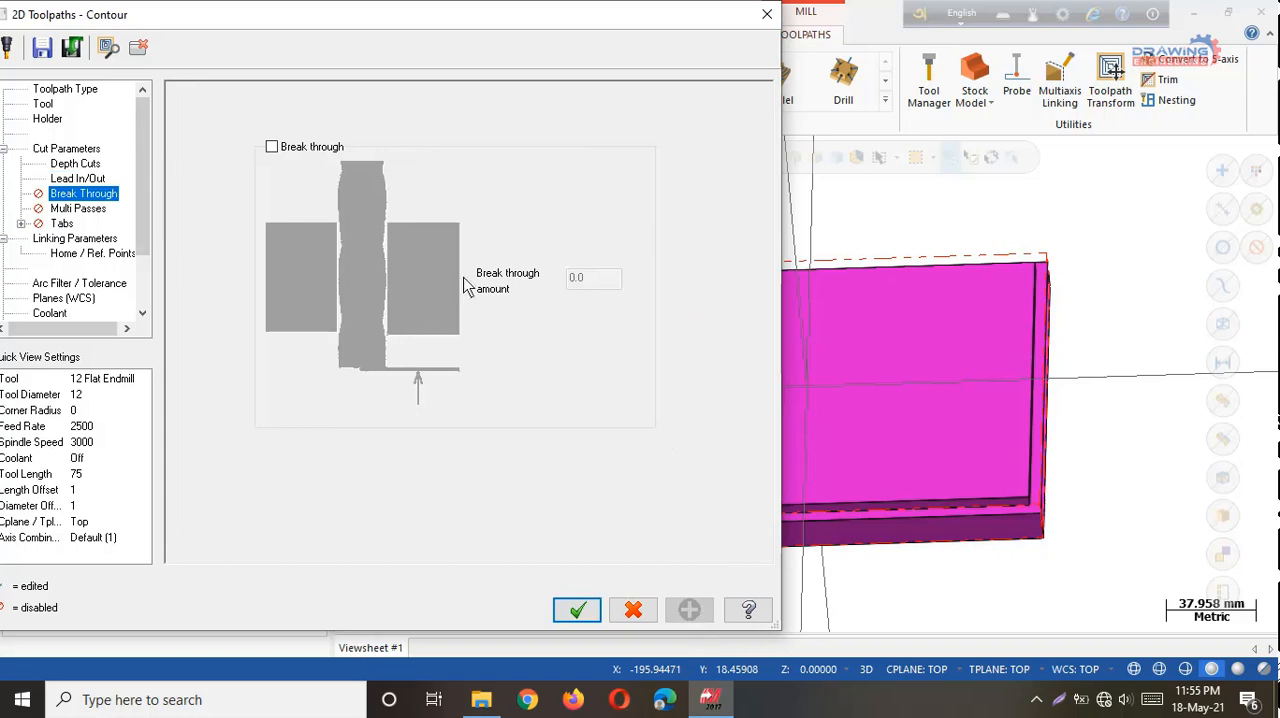
{"action": "left_click", "coordinate": [84, 210]}
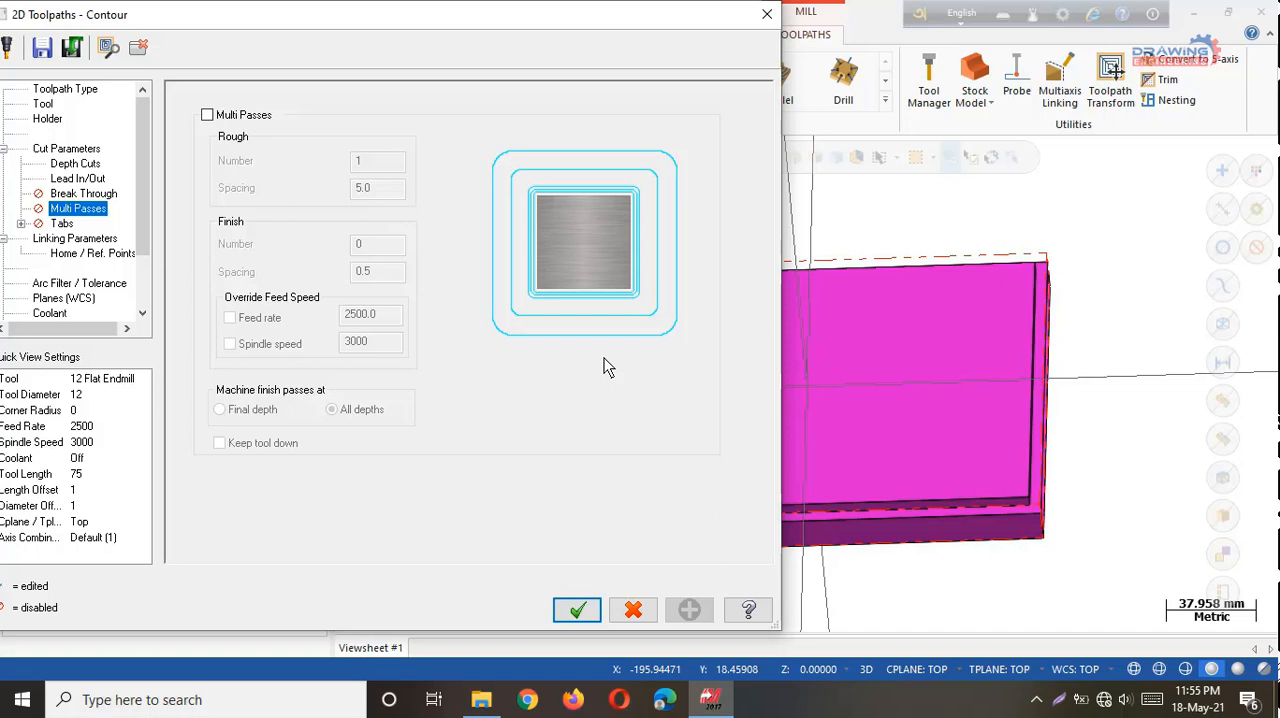
{"action": "left_click", "coordinate": [207, 115]}
{"action": "left_click", "coordinate": [371, 162]}
{"action": "left_click_drag", "start_coordinate": [371, 162], "coordinate": [307, 165]}
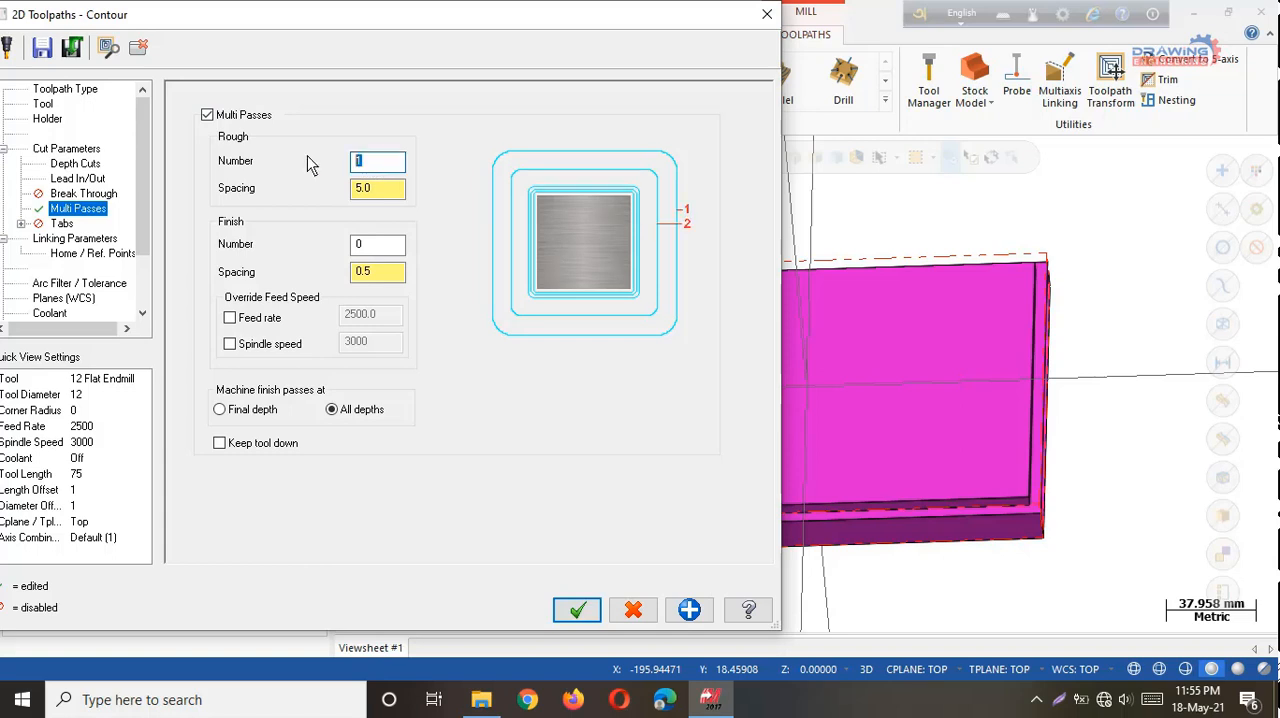
{"action": "type", "text": "5"}
{"action": "key", "text": "BackSpace"}
{"action": "type", "text": "10"}
{"action": "key", "text": "Tab"}
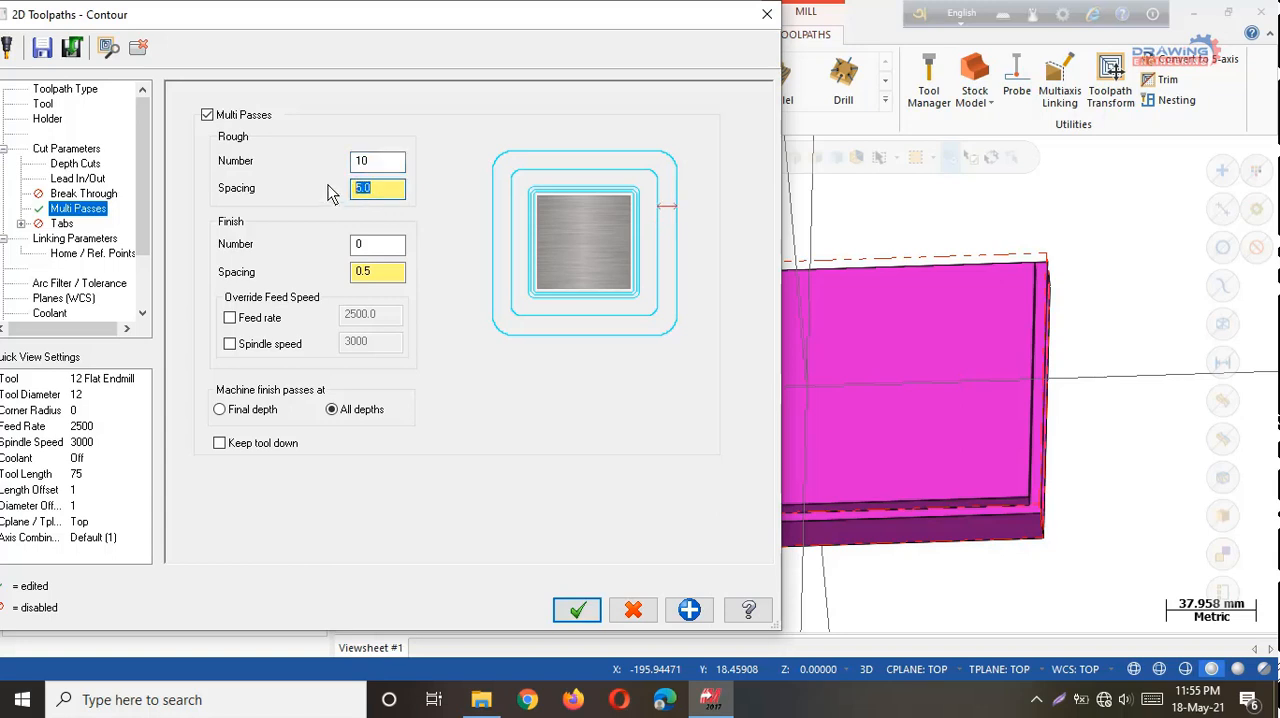
{"action": "type", "text": "0.5"}
{"action": "double_click", "coordinate": [388, 199]}
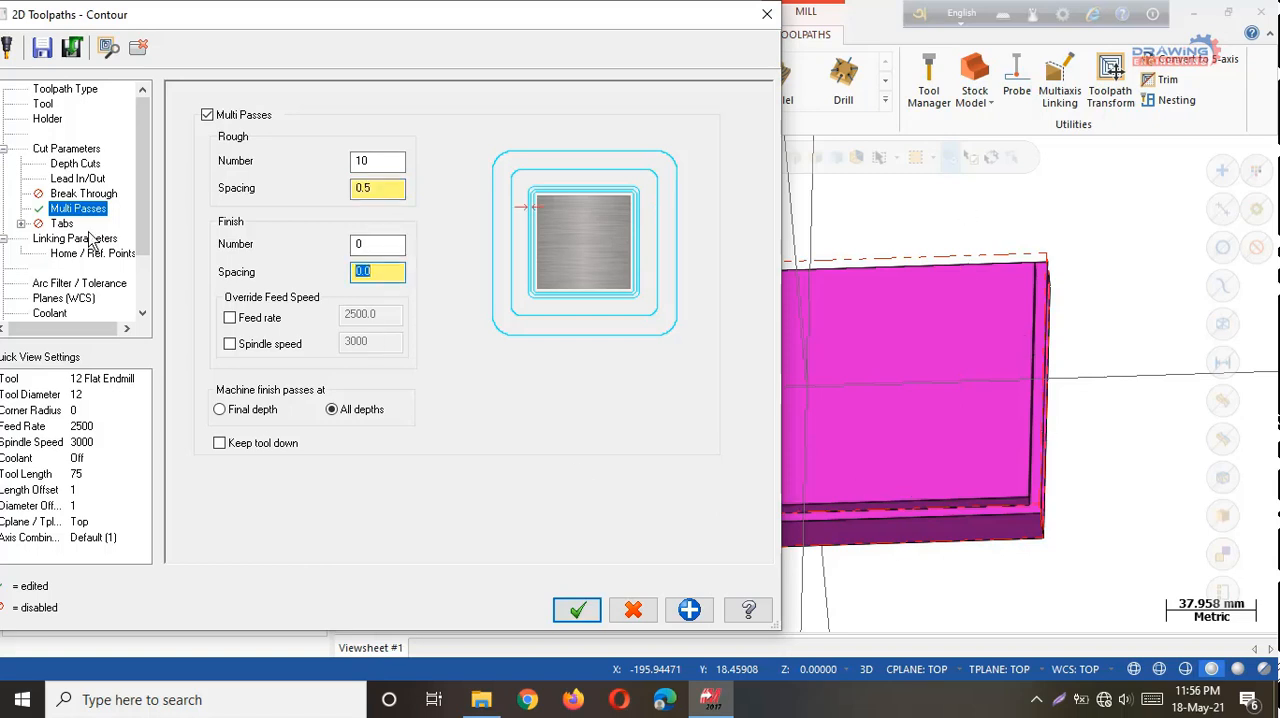
Recheck the finish step in the depth cuts settings.
{"action": "left_click", "coordinate": [78, 164]}
{"action": "left_click", "coordinate": [396, 255]}
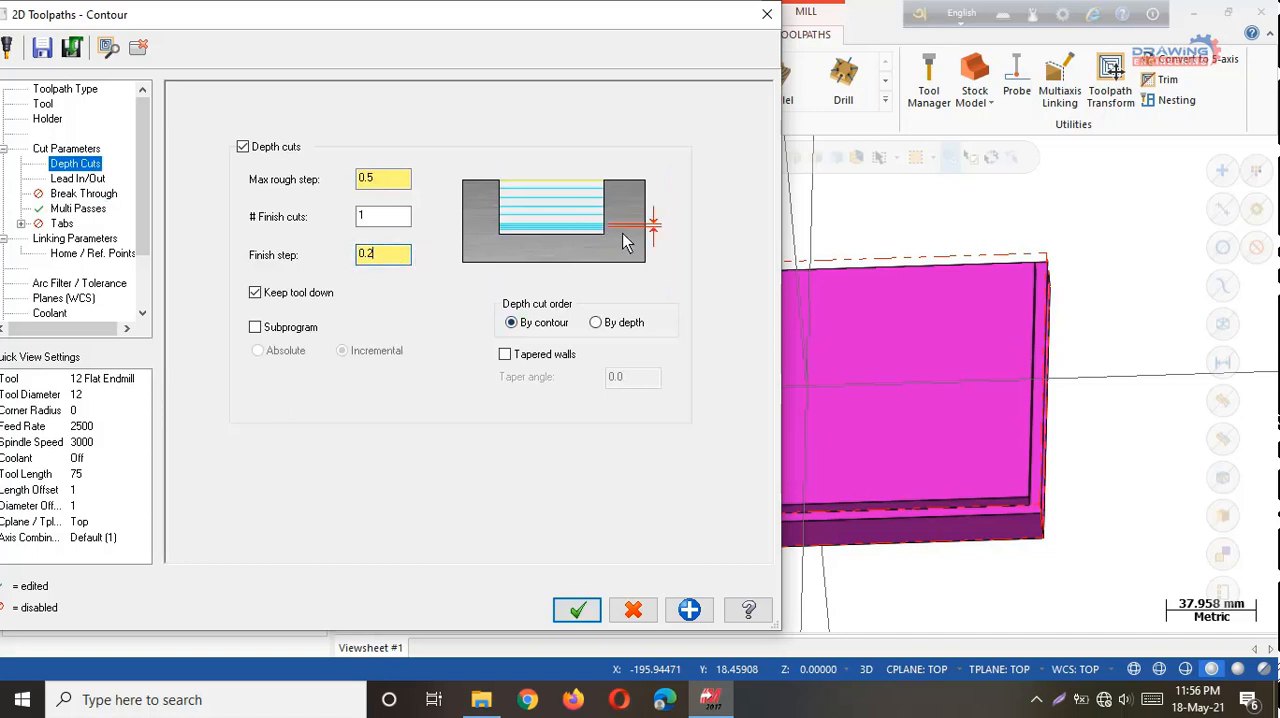
Set the multi passes finish to 1 pass with a spacing of 0.2.
{"action": "left_click", "coordinate": [78, 209]}
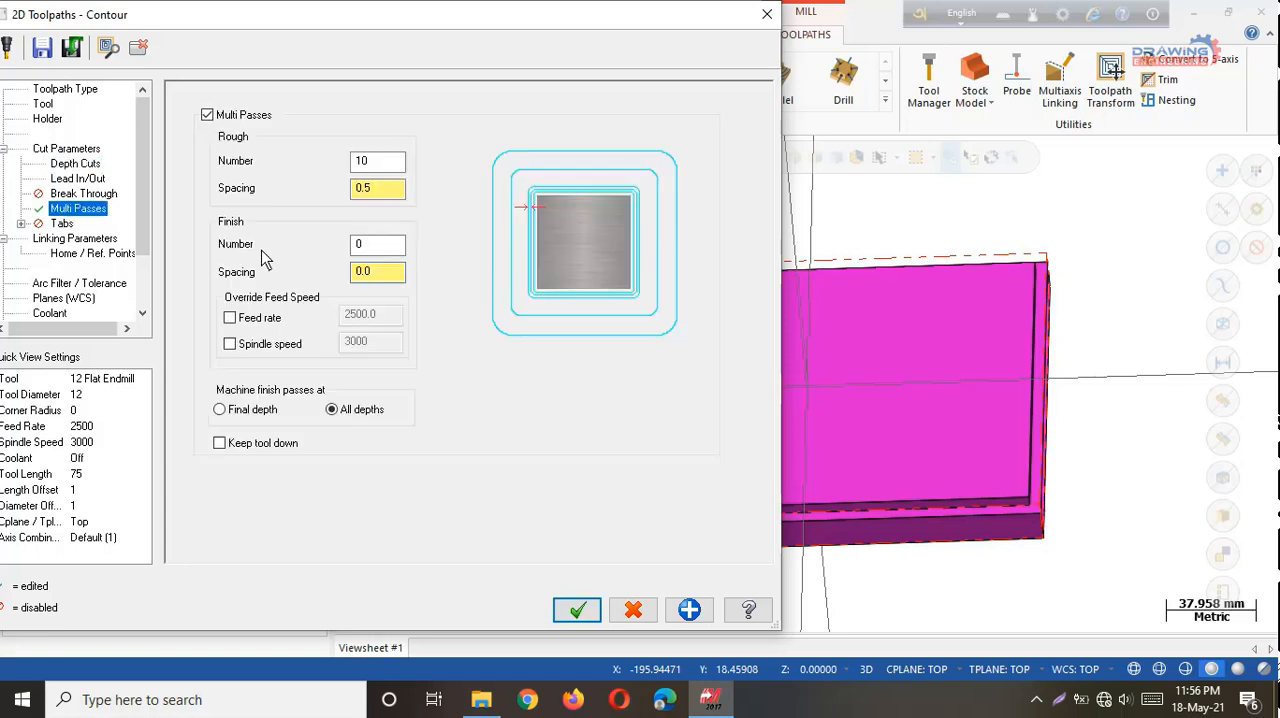
{"action": "double_click", "coordinate": [360, 275]}
{"action": "left_click", "coordinate": [373, 251]}
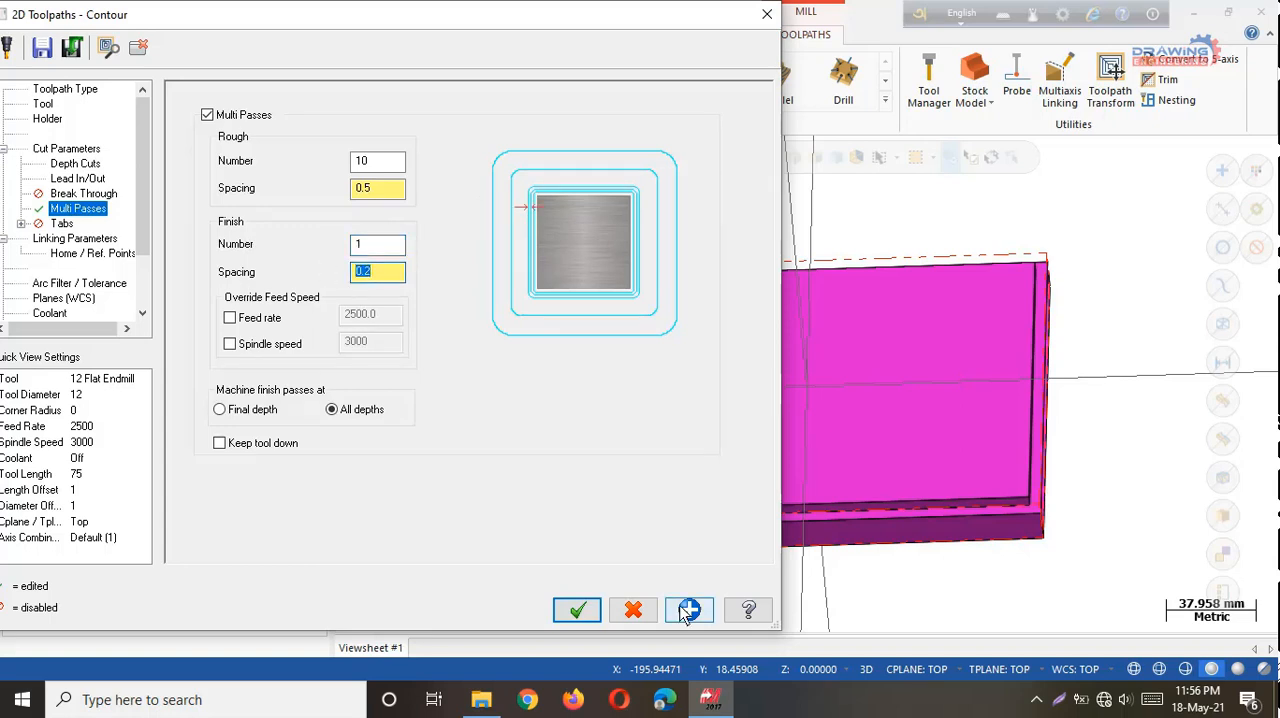
Set the linking heights: clearance enabled at 50.0, incremental retract 5.0, and absolute feed plane 2.0, top of stock 0.0 and depth -5.0.
{"action": "left_click", "coordinate": [74, 240]}
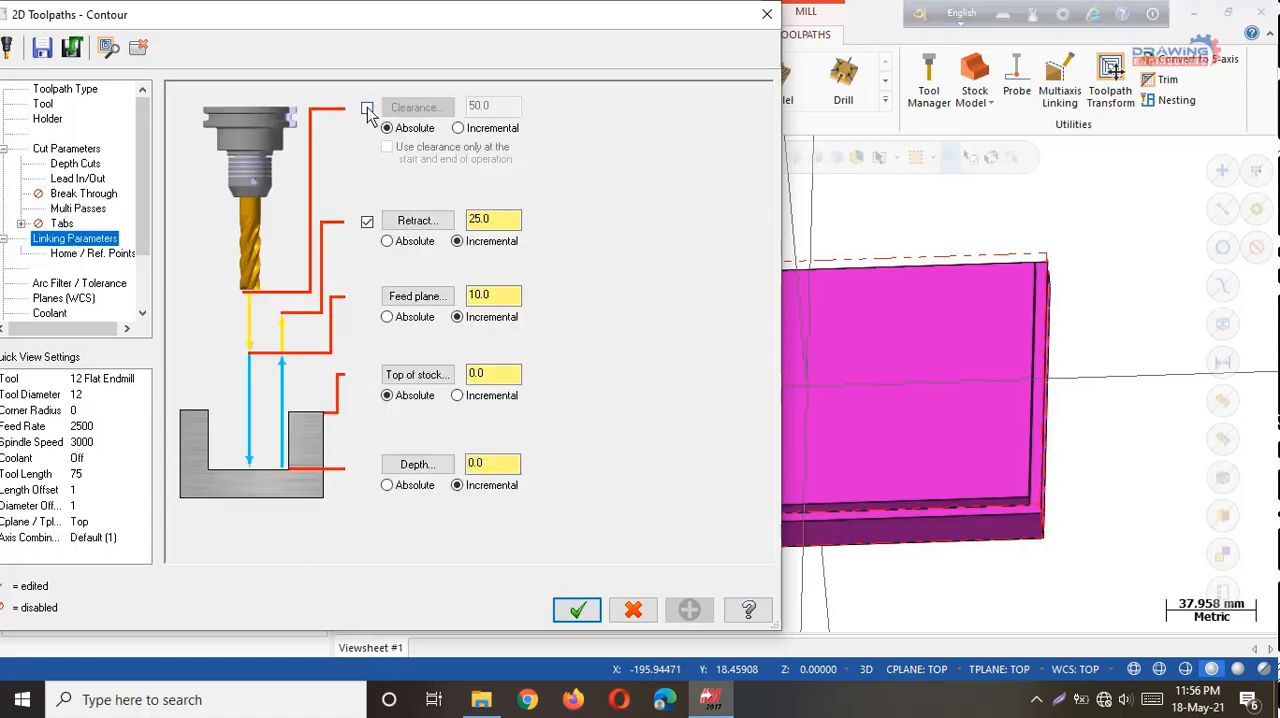
{"action": "left_click", "coordinate": [367, 109]}
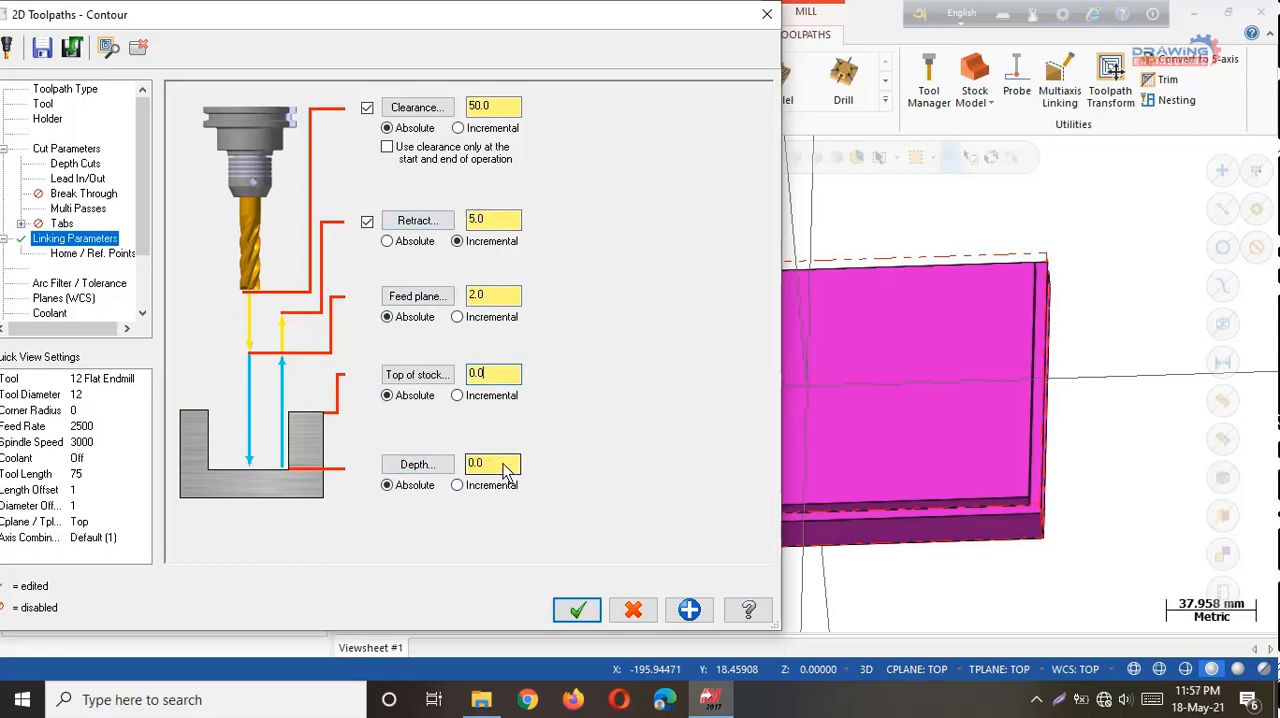
{"action": "left_click_drag", "start_coordinate": [503, 463], "coordinate": [410, 464]}
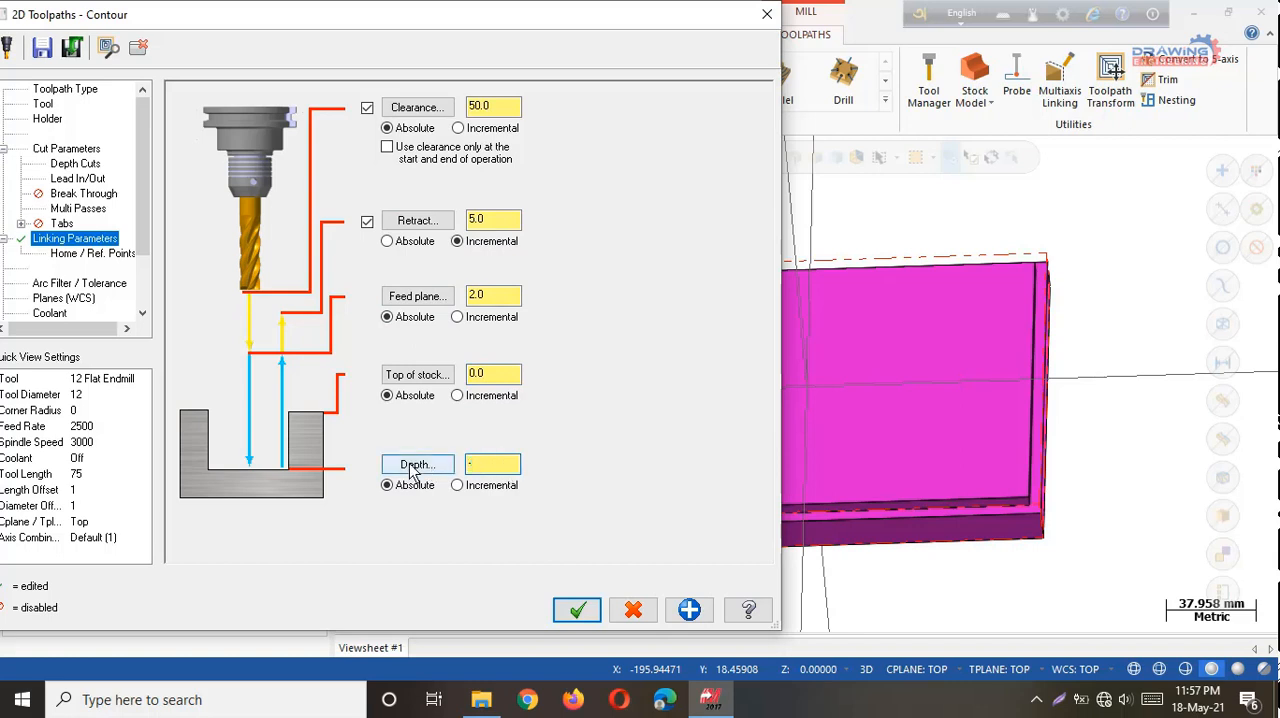
{"action": "type", "text": "5"}
{"action": "key", "text": "Return"}
Turn flood coolant on and accept the contour parameters to generate the toolpath.
{"action": "scroll", "coordinate": [77, 272], "scroll_direction": "down", "scroll_amount": 2}
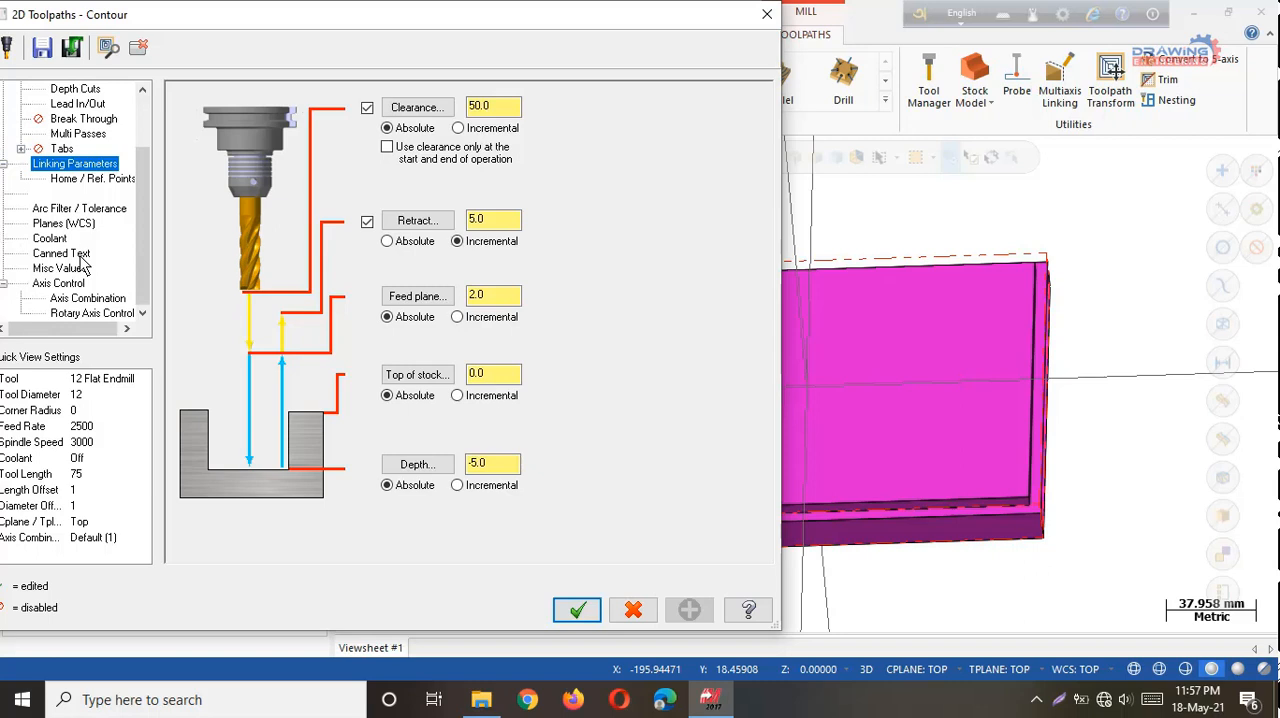
{"action": "left_click", "coordinate": [50, 239]}
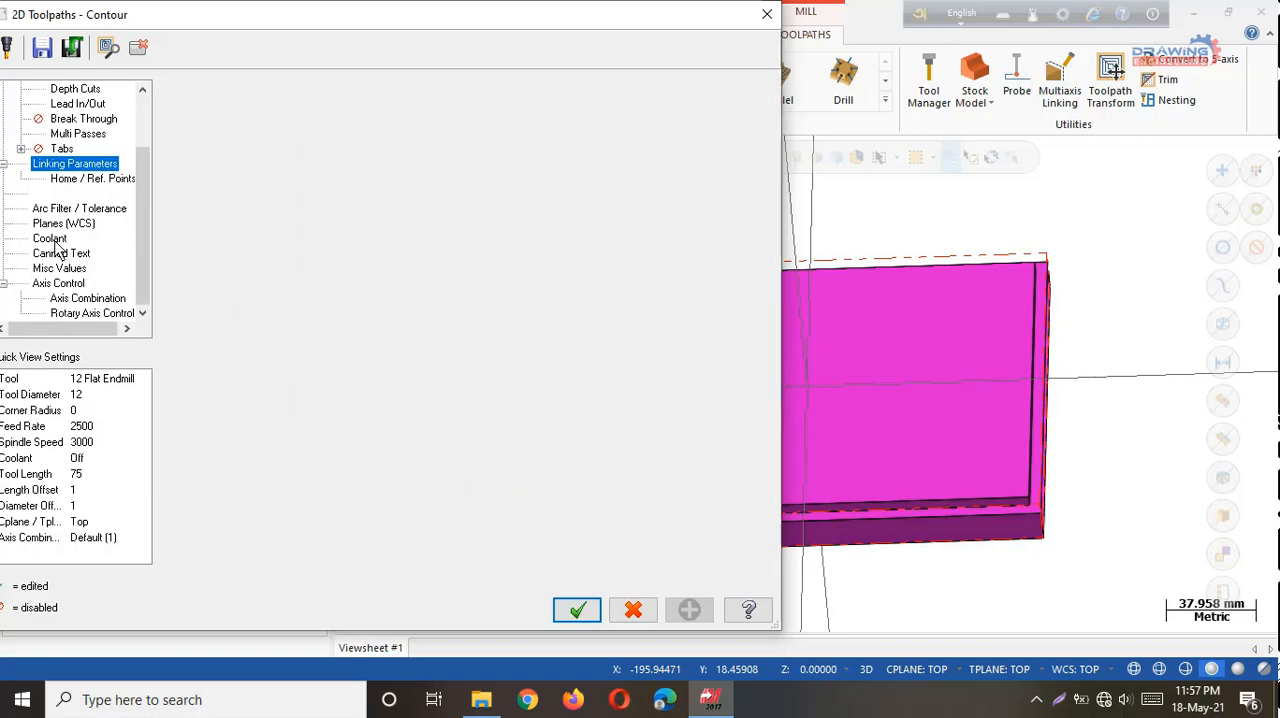
{"action": "left_click", "coordinate": [464, 198]}
{"action": "left_click", "coordinate": [468, 225]}
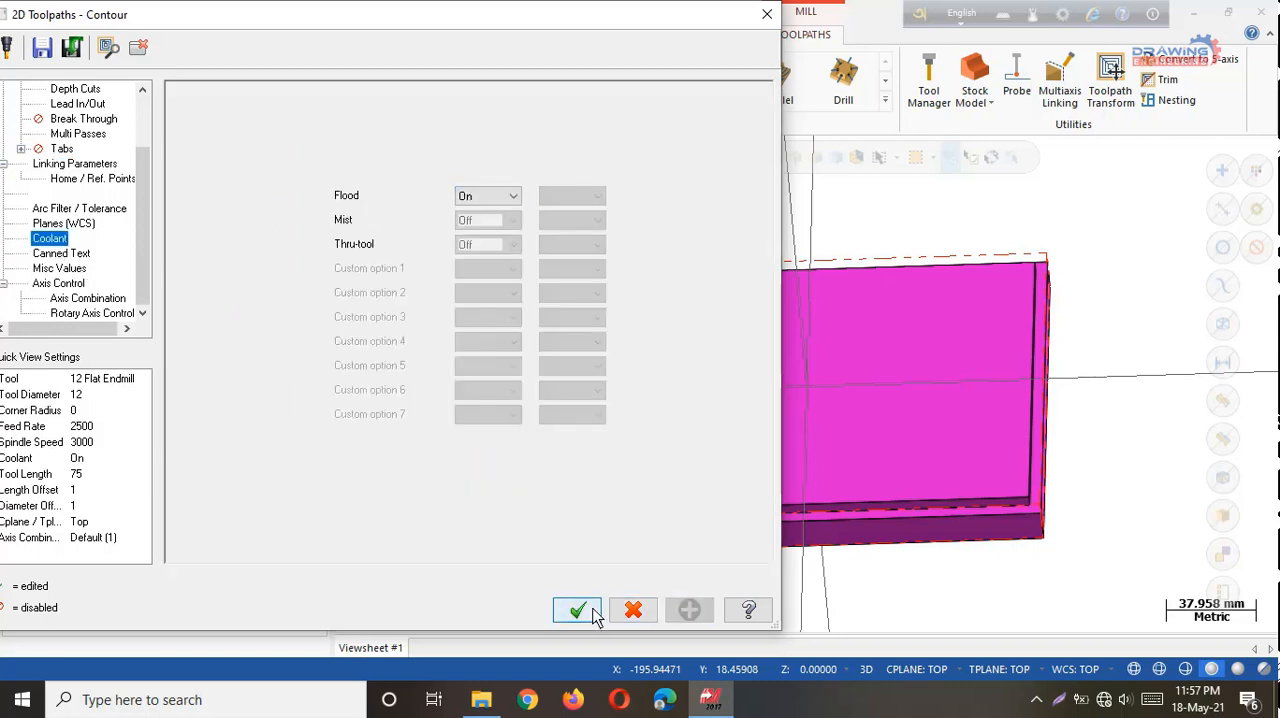
{"action": "left_click", "coordinate": [592, 613]}
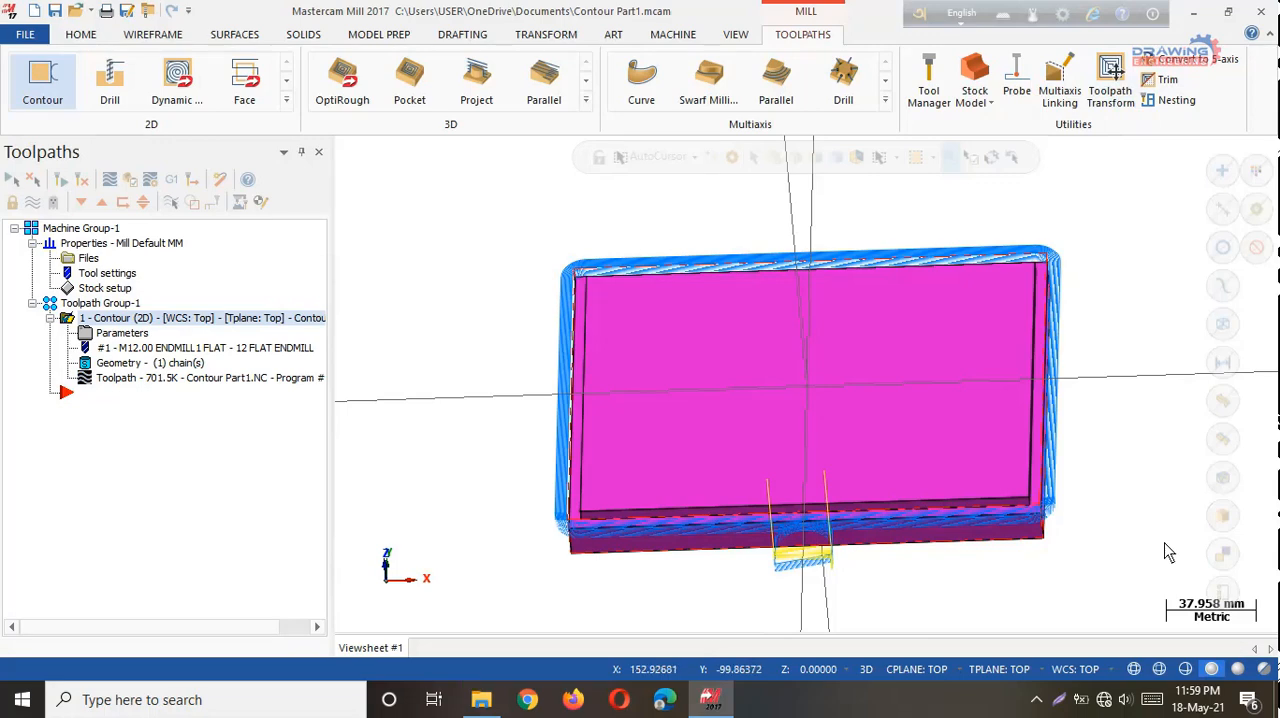
Examine the generated contour toolpath around the part, checking the depth levels and the side passes up close.
{"action": "scroll", "coordinate": [1140, 557], "scroll_direction": "up", "scroll_amount": 3}
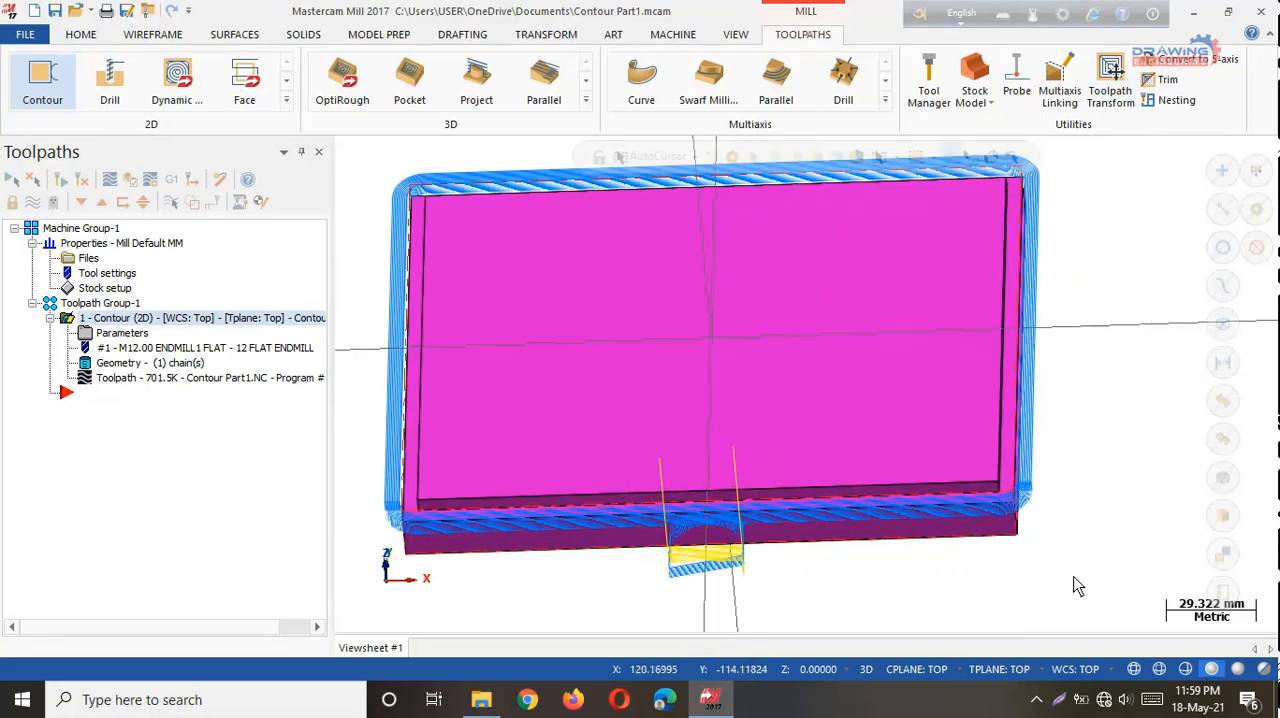
{"action": "middle_click_drag", "start_coordinate": [1075, 587], "coordinate": [1046, 517]}
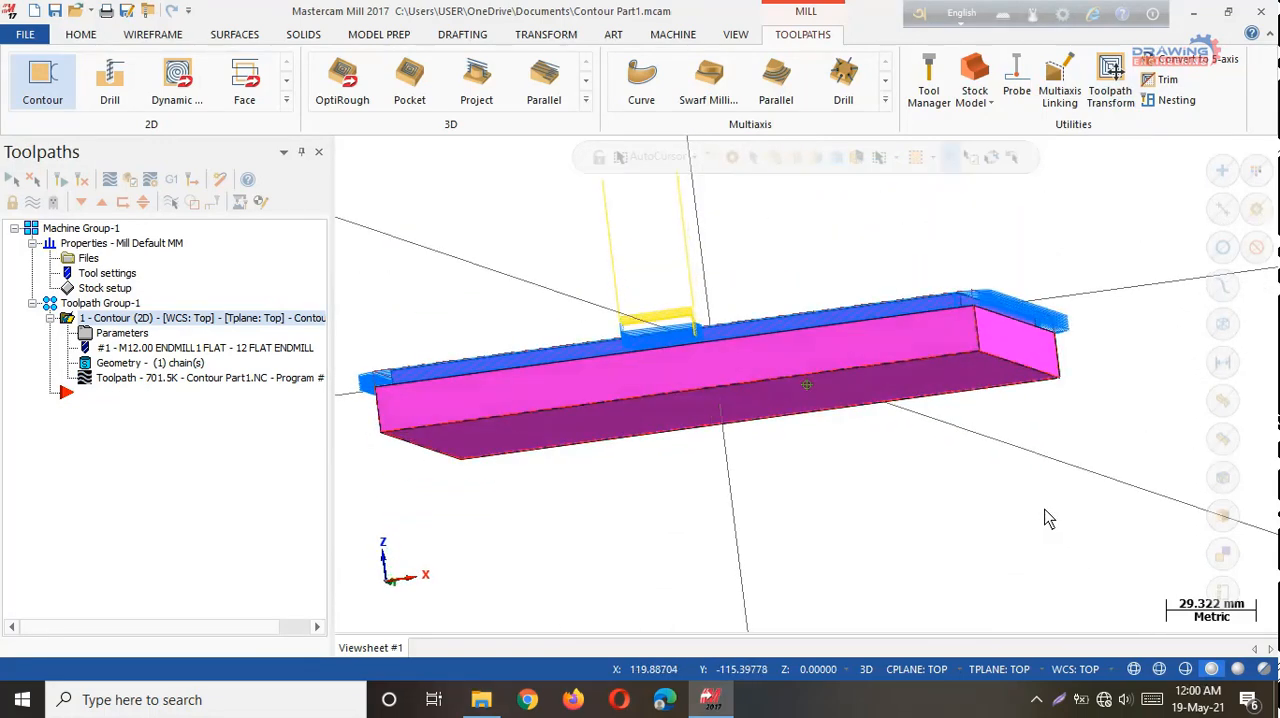
{"action": "scroll", "coordinate": [813, 293], "scroll_direction": "down", "scroll_amount": 1}
{"action": "scroll", "coordinate": [826, 344], "scroll_direction": "up", "scroll_amount": 7}
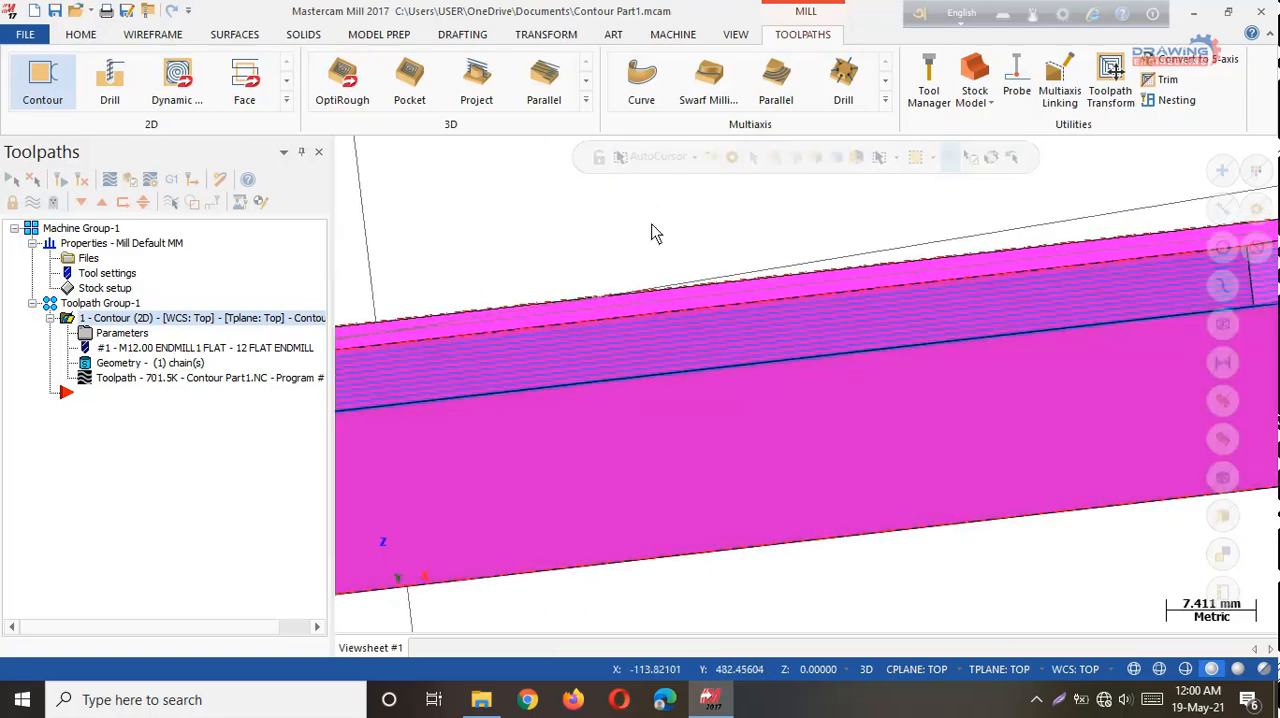
{"action": "scroll", "coordinate": [730, 394], "scroll_direction": "up", "scroll_amount": 2}
{"action": "scroll", "coordinate": [730, 394], "scroll_direction": "down", "scroll_amount": 7}
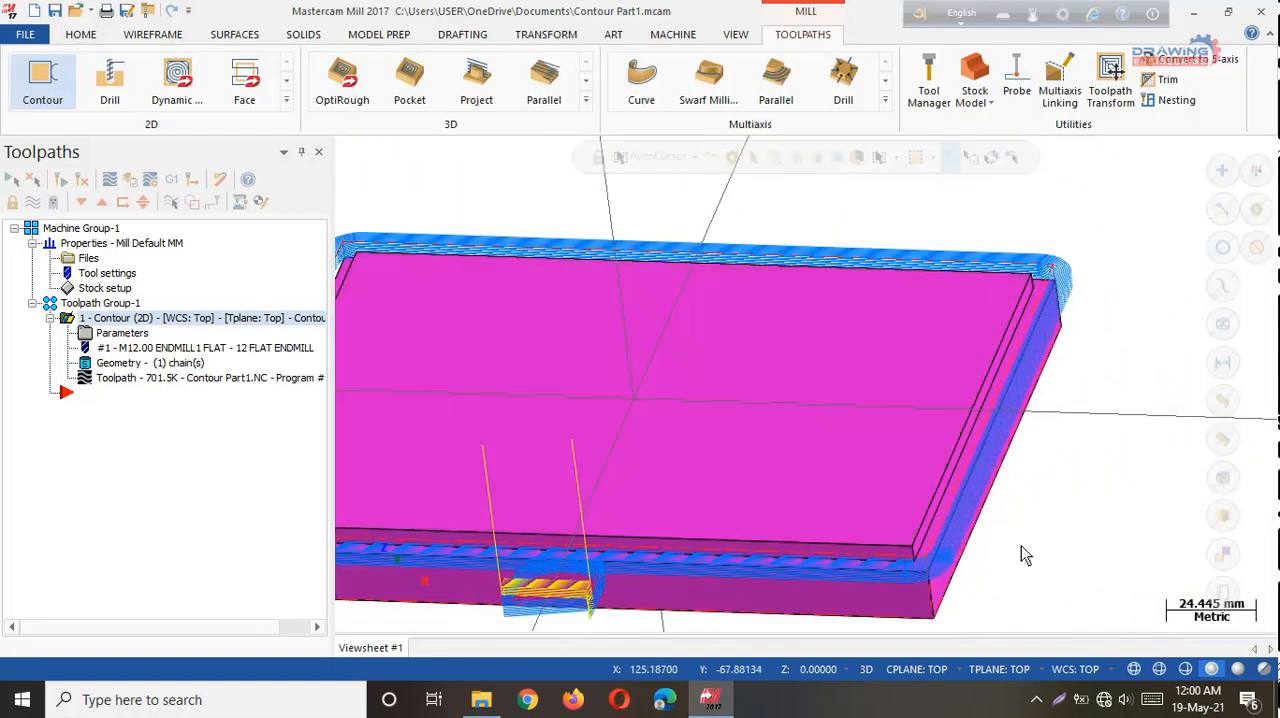
{"action": "middle_click_drag", "start_coordinate": [1021, 545], "coordinate": [1076, 570]}
{"action": "scroll", "coordinate": [1031, 430], "scroll_direction": "up", "scroll_amount": 10}
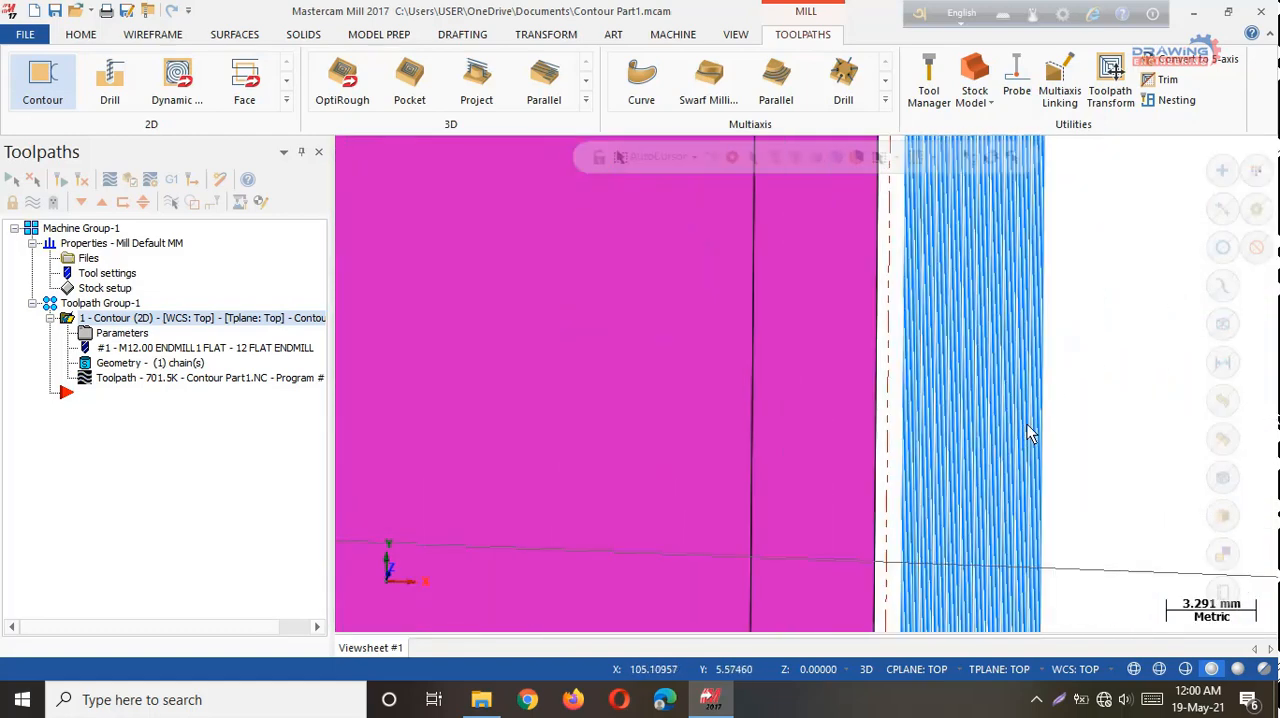
{"action": "scroll", "coordinate": [1031, 442], "scroll_direction": "down", "scroll_amount": 6}
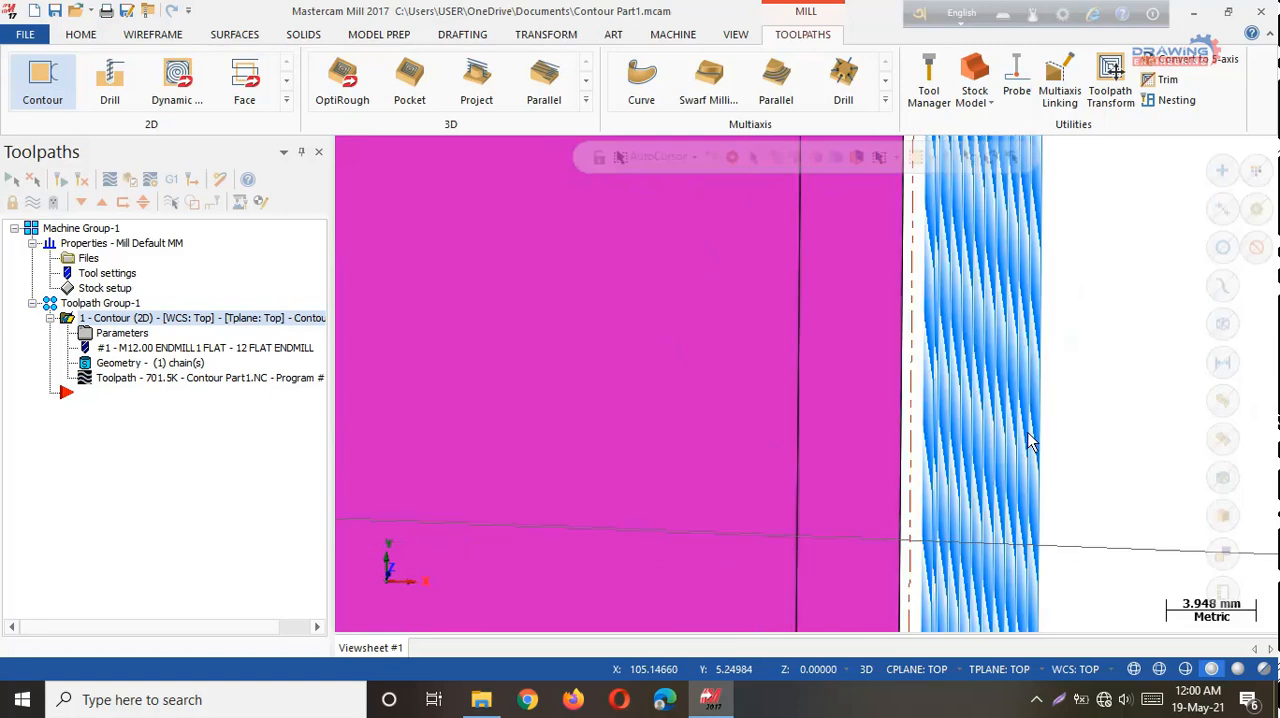
{"action": "scroll", "coordinate": [1031, 442], "scroll_direction": "down", "scroll_amount": 4}
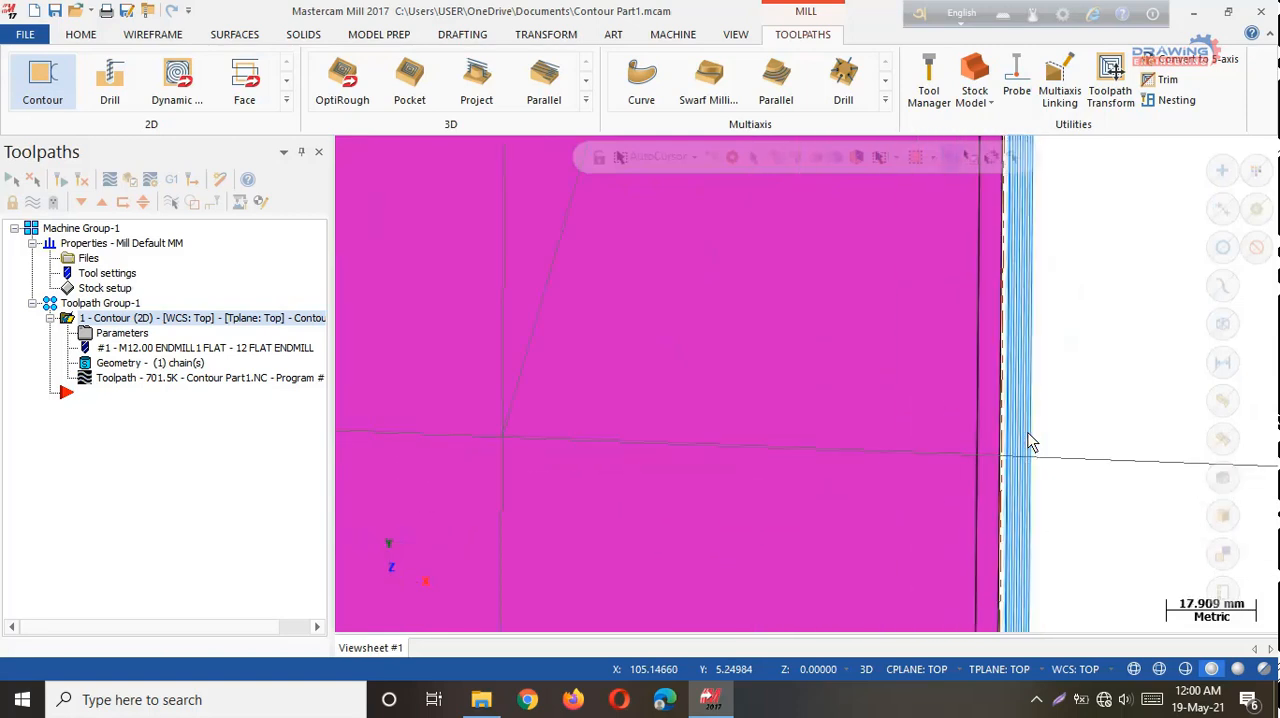
{"action": "middle_click_drag", "start_coordinate": [1031, 443], "coordinate": [1078, 467]}
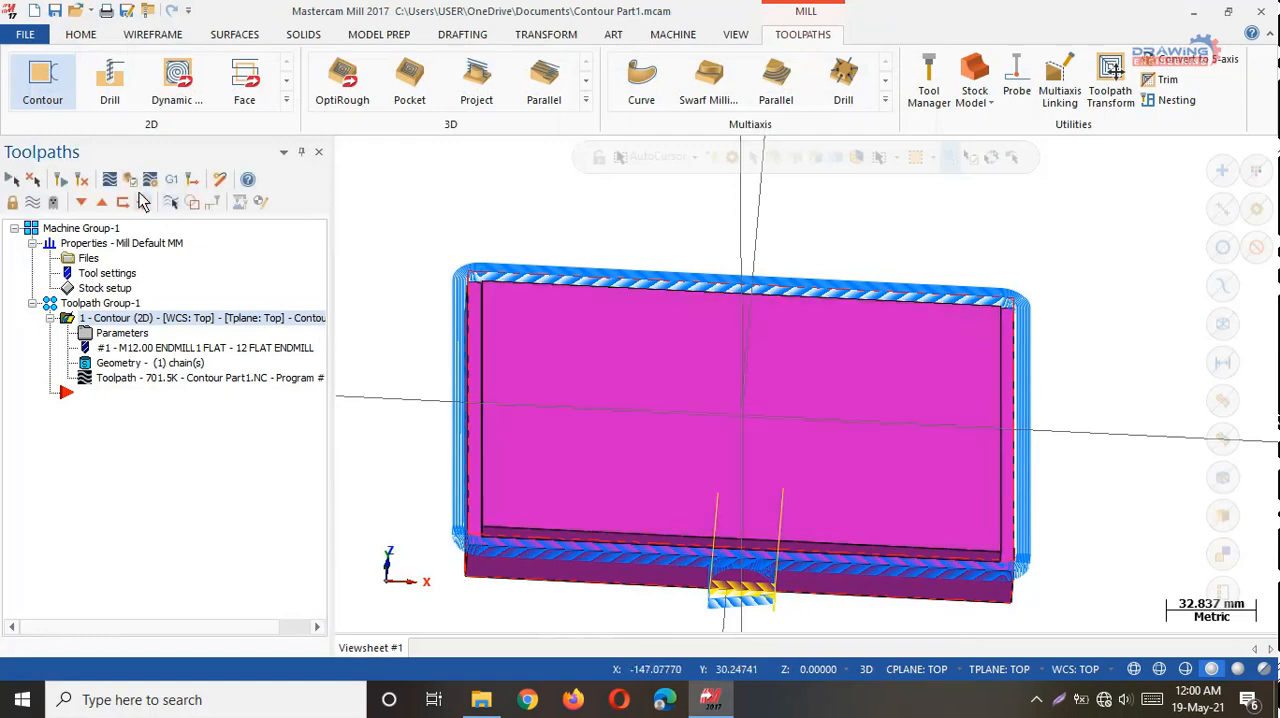
Verify the contour operation by simulating the material removal on the stock, and close the simulator.
{"action": "left_click", "coordinate": [130, 180]}
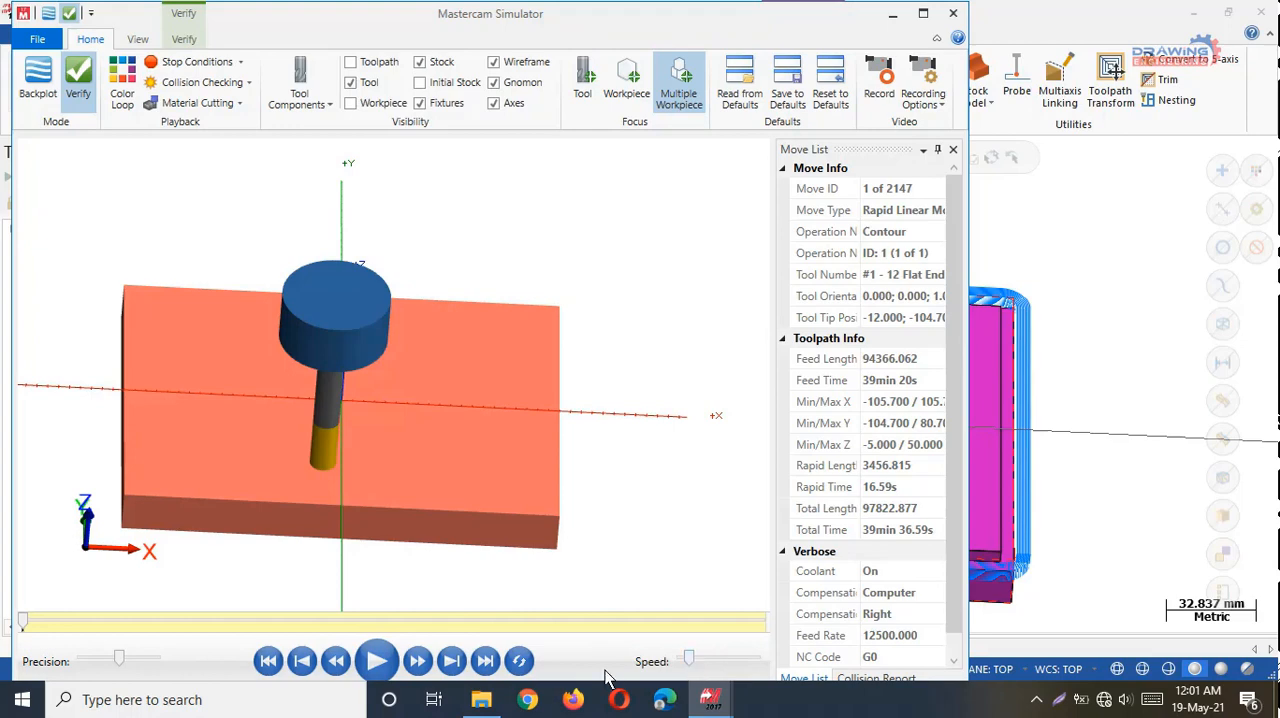
{"action": "left_click", "coordinate": [374, 665]}
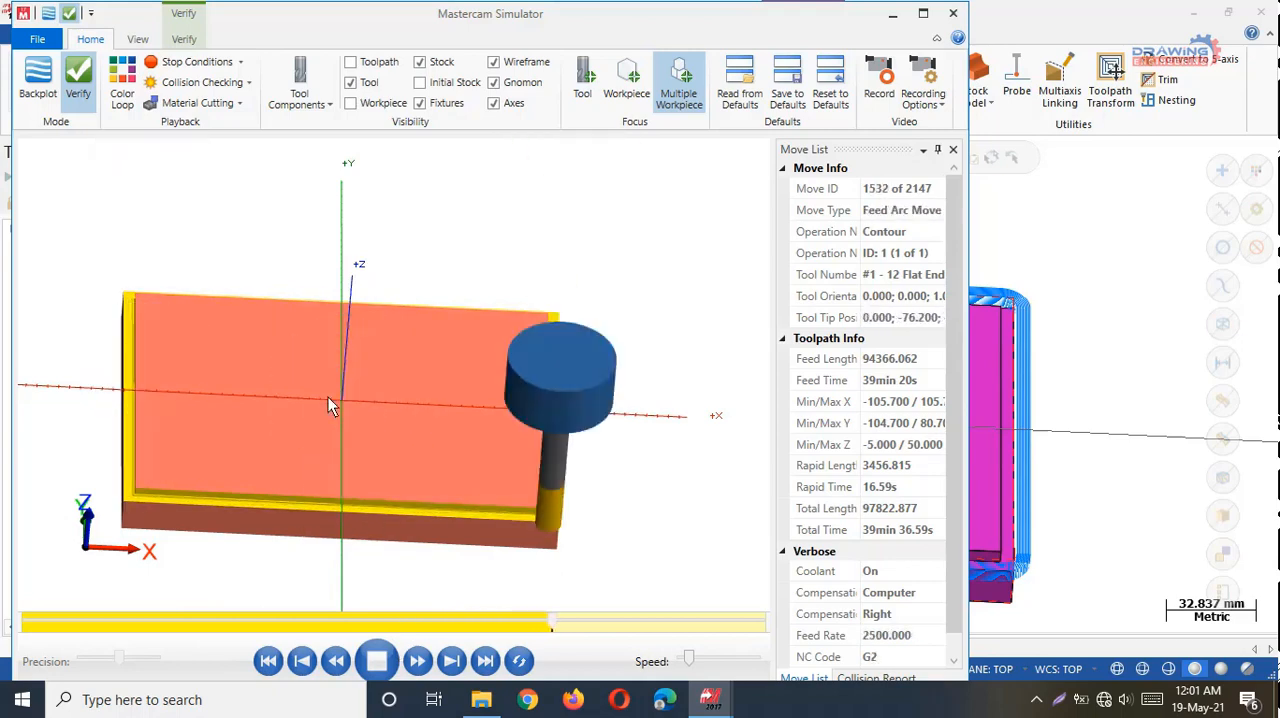
{"action": "middle_click_drag", "start_coordinate": [328, 397], "coordinate": [426, 328]}
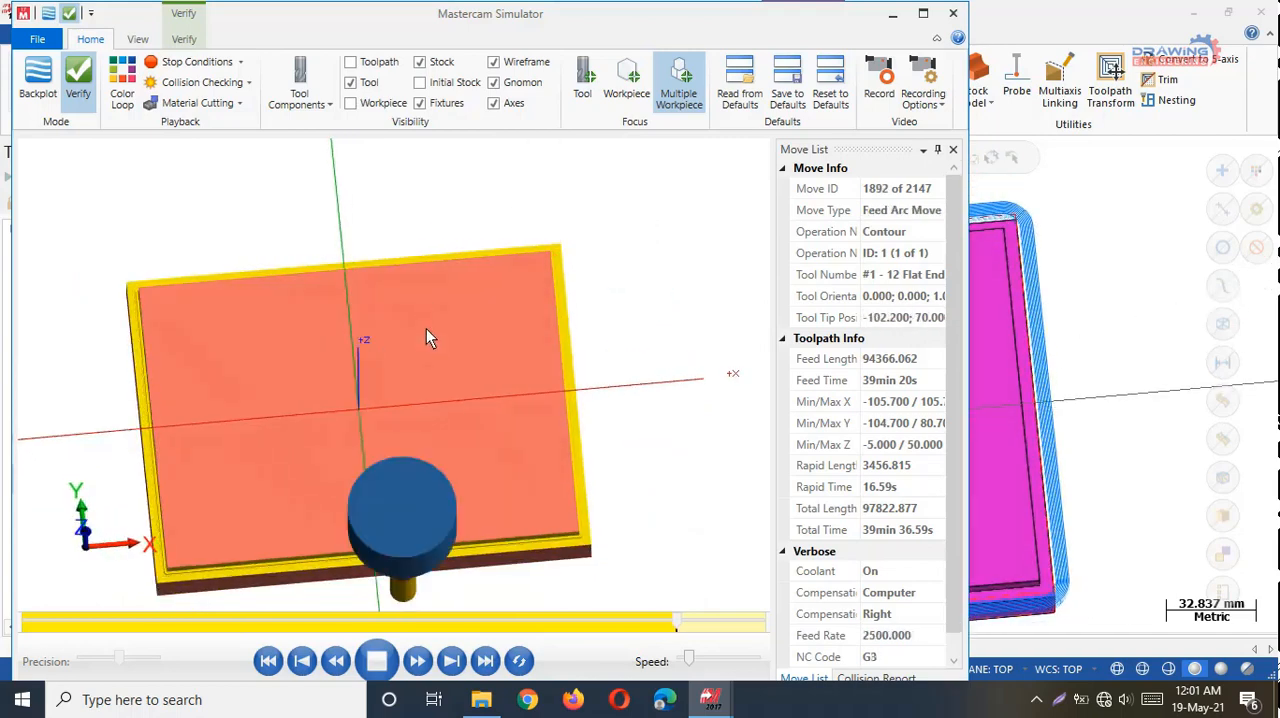
{"action": "left_click", "coordinate": [954, 12]}
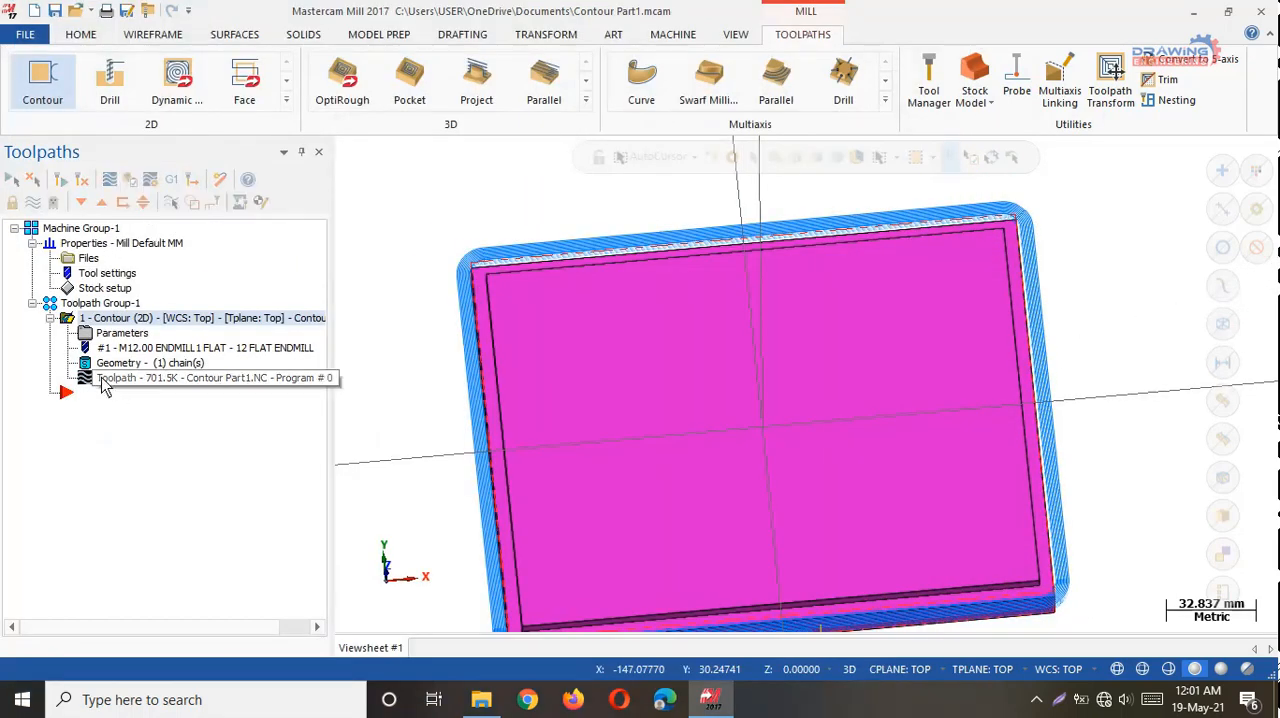
Backplot the contour toolpath and watch the tool motion around the part from different angles.
{"action": "left_click", "coordinate": [250, 380]}
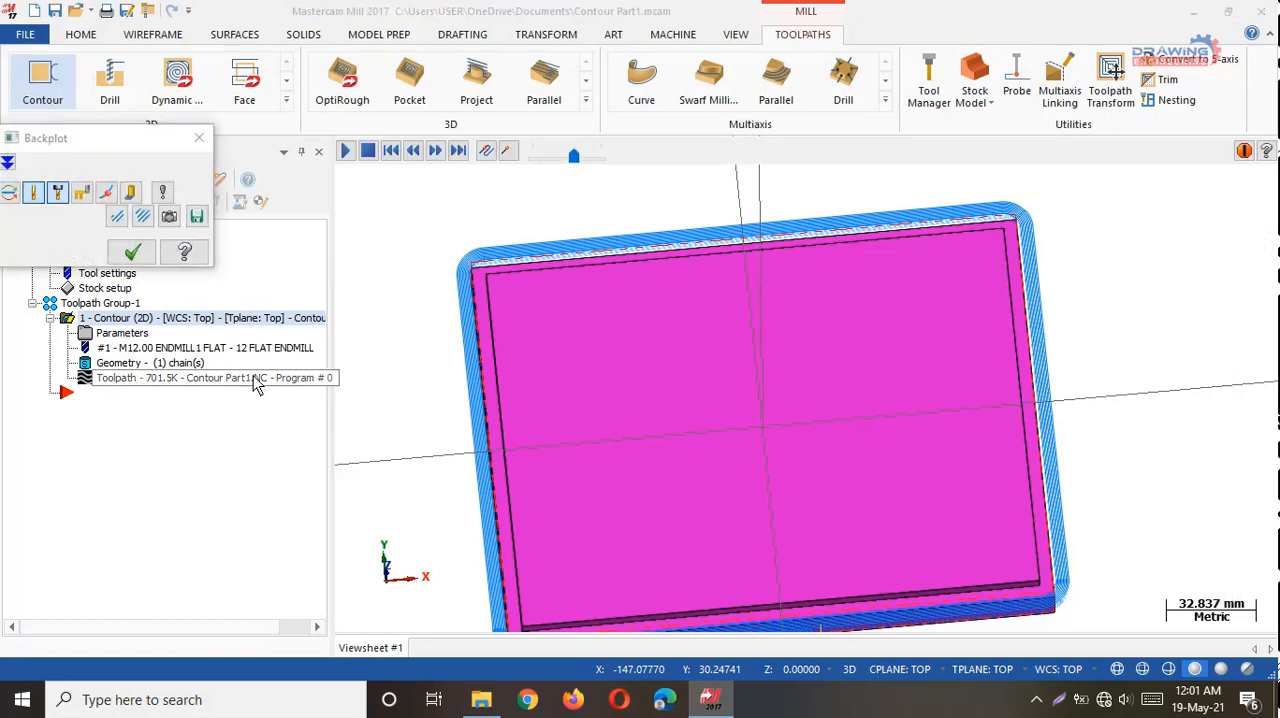
{"action": "middle_click_drag", "start_coordinate": [837, 531], "coordinate": [820, 437]}
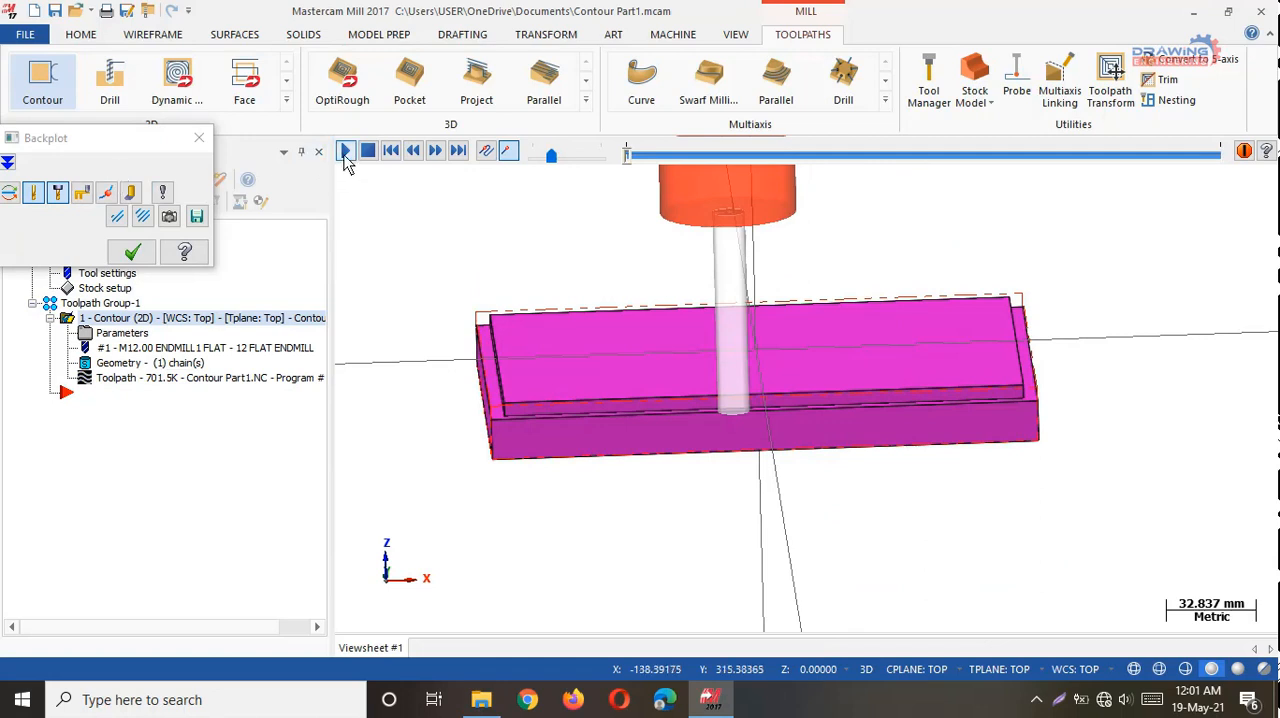
{"action": "left_click", "coordinate": [345, 153]}
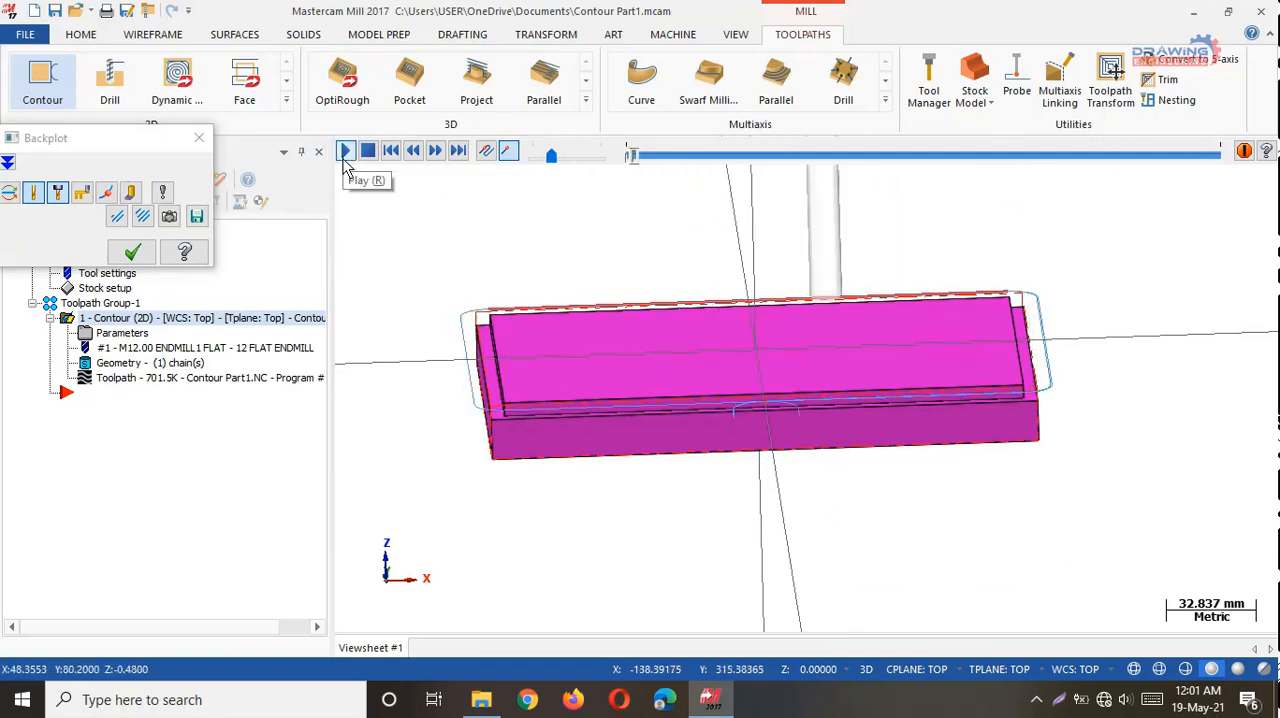
{"action": "middle_click_drag", "start_coordinate": [656, 504], "coordinate": [715, 610]}
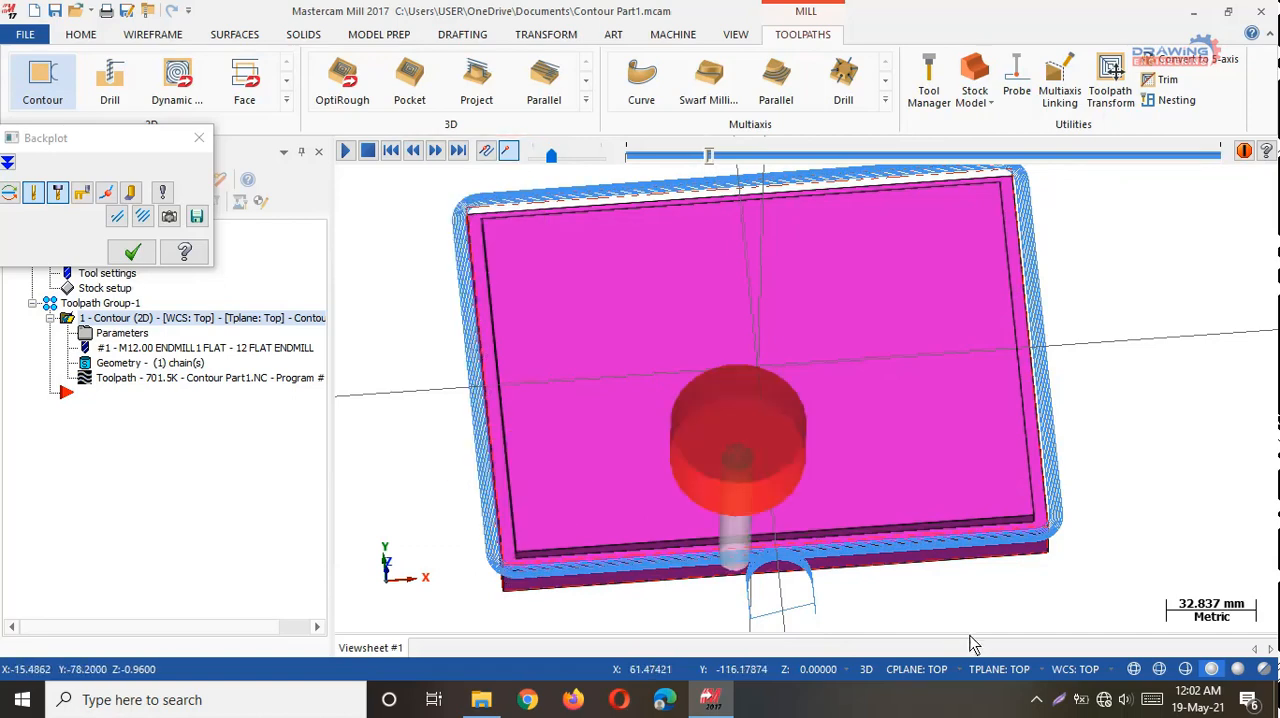
{"action": "middle_click_drag", "start_coordinate": [970, 645], "coordinate": [871, 483]}
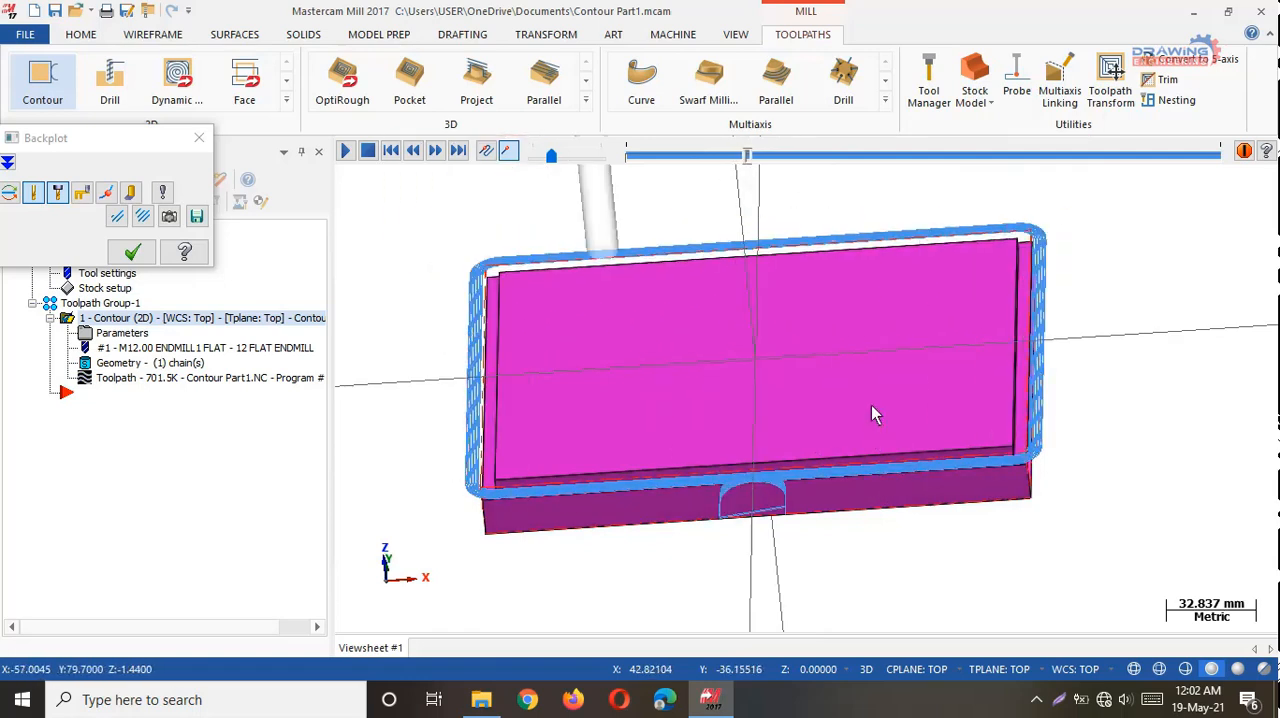
Check the cycle time and path length information in the expanded backplot details, and close the backplot.
{"action": "left_click", "coordinate": [8, 163]}
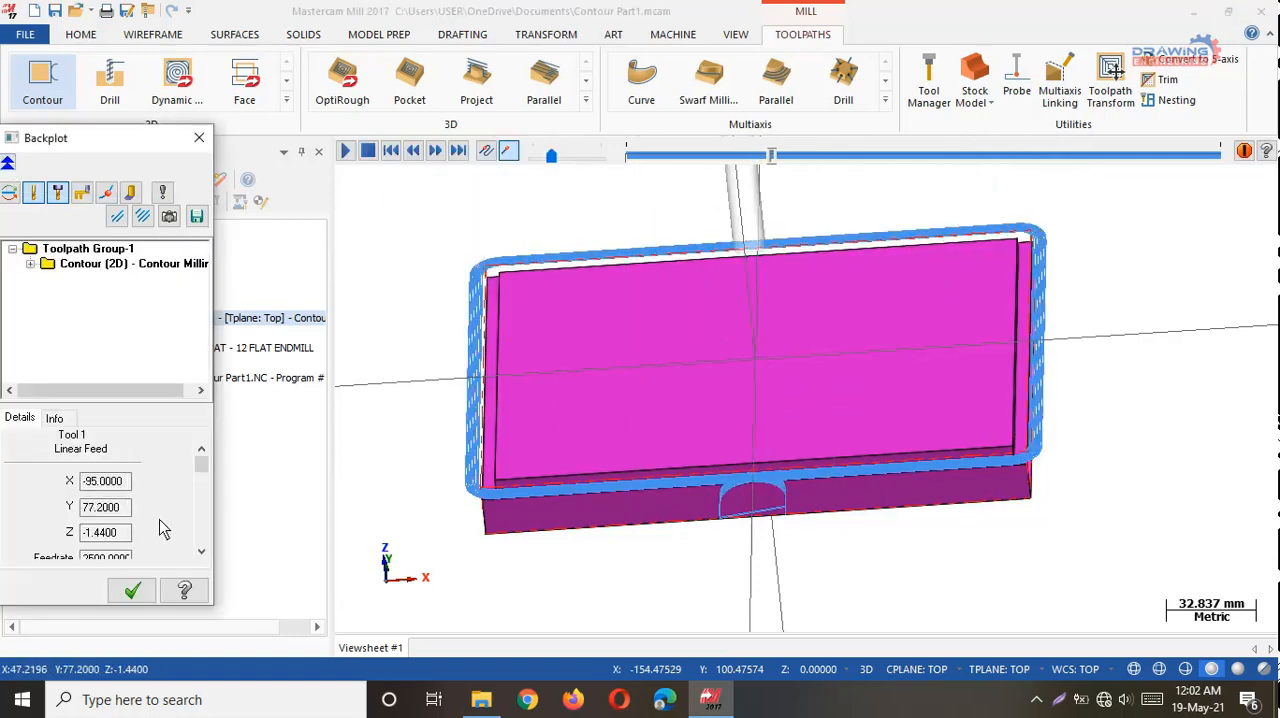
{"action": "left_click", "coordinate": [54, 418]}
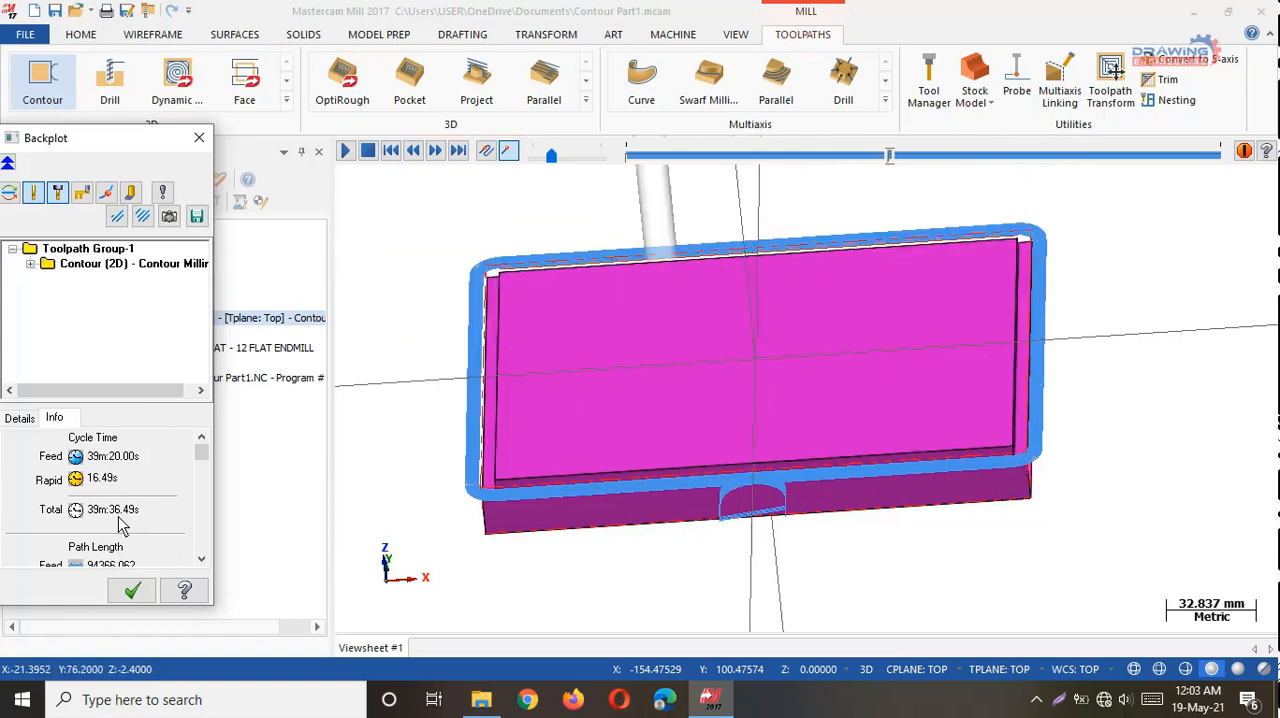
{"action": "left_click", "coordinate": [197, 138]}
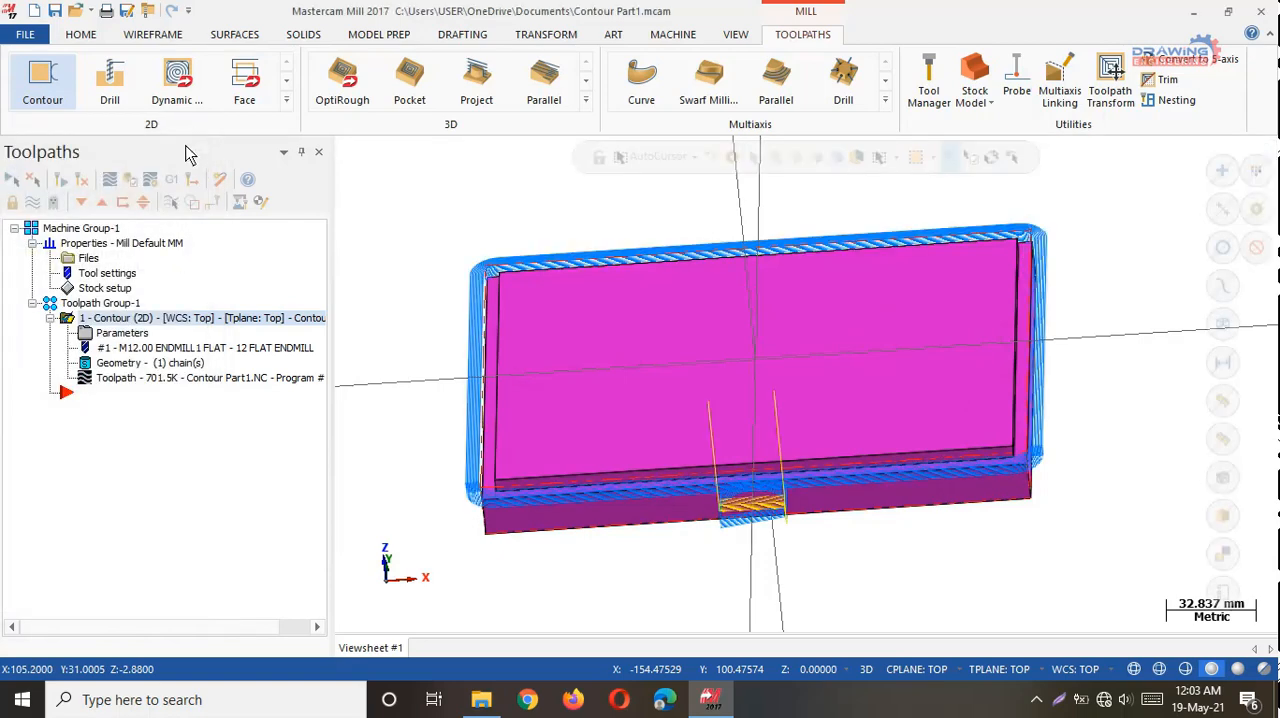
Post-process the contour operation to an NC file named Contour Part1, opening it for editing.
{"action": "left_click", "coordinate": [172, 181]}
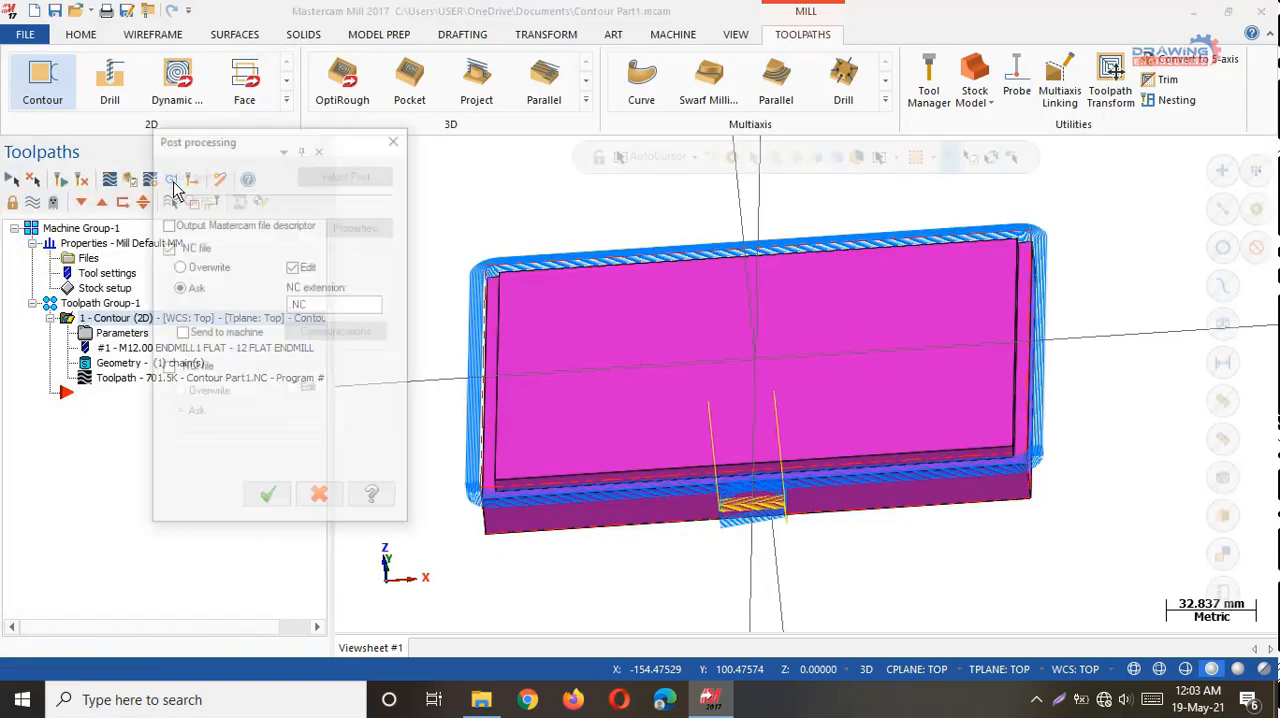
{"action": "left_click", "coordinate": [268, 500]}
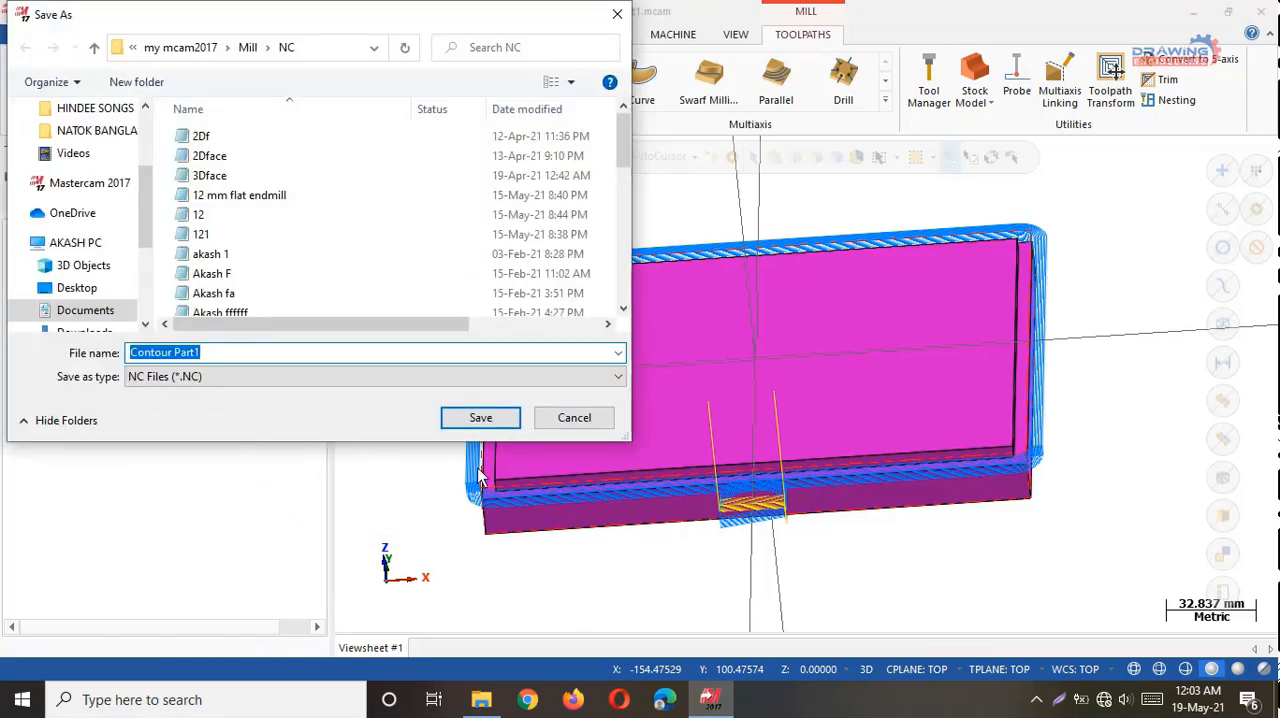
{"action": "left_click", "coordinate": [478, 418]}
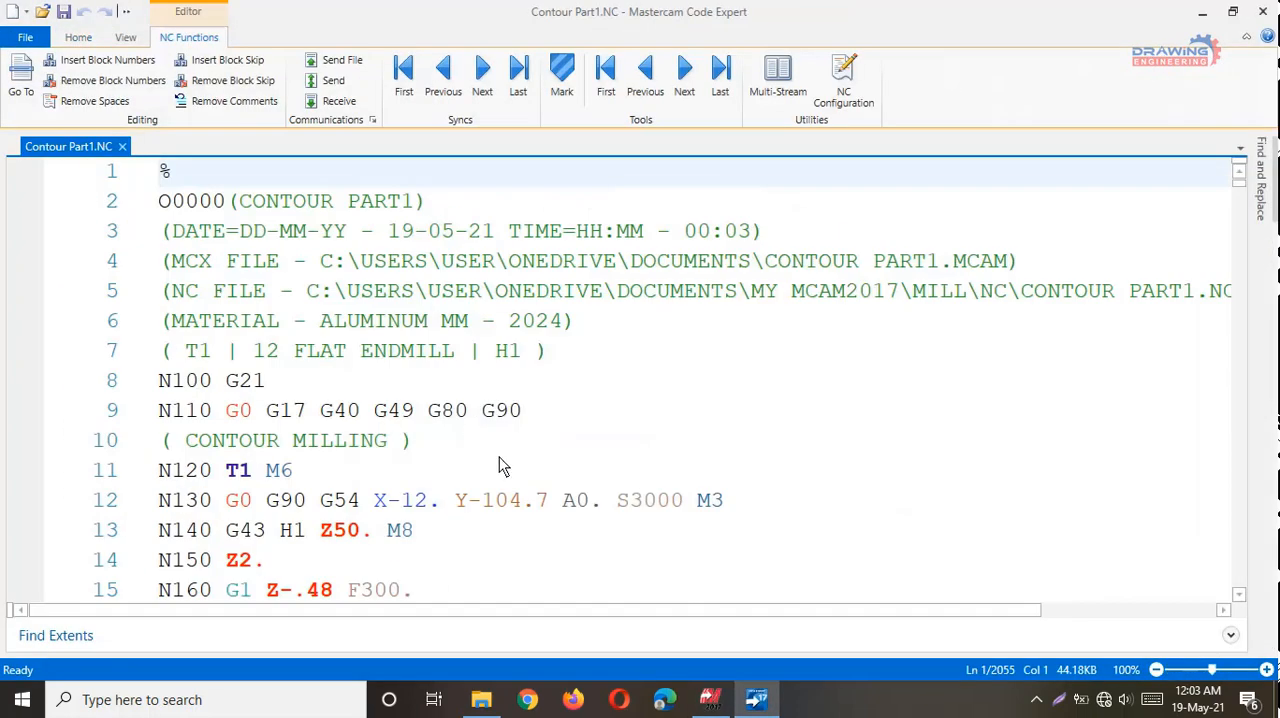
Remove every "a0." from the NC program by replacing it with nothing throughout the document, and save the file.
{"action": "left_click", "coordinate": [1263, 173]}
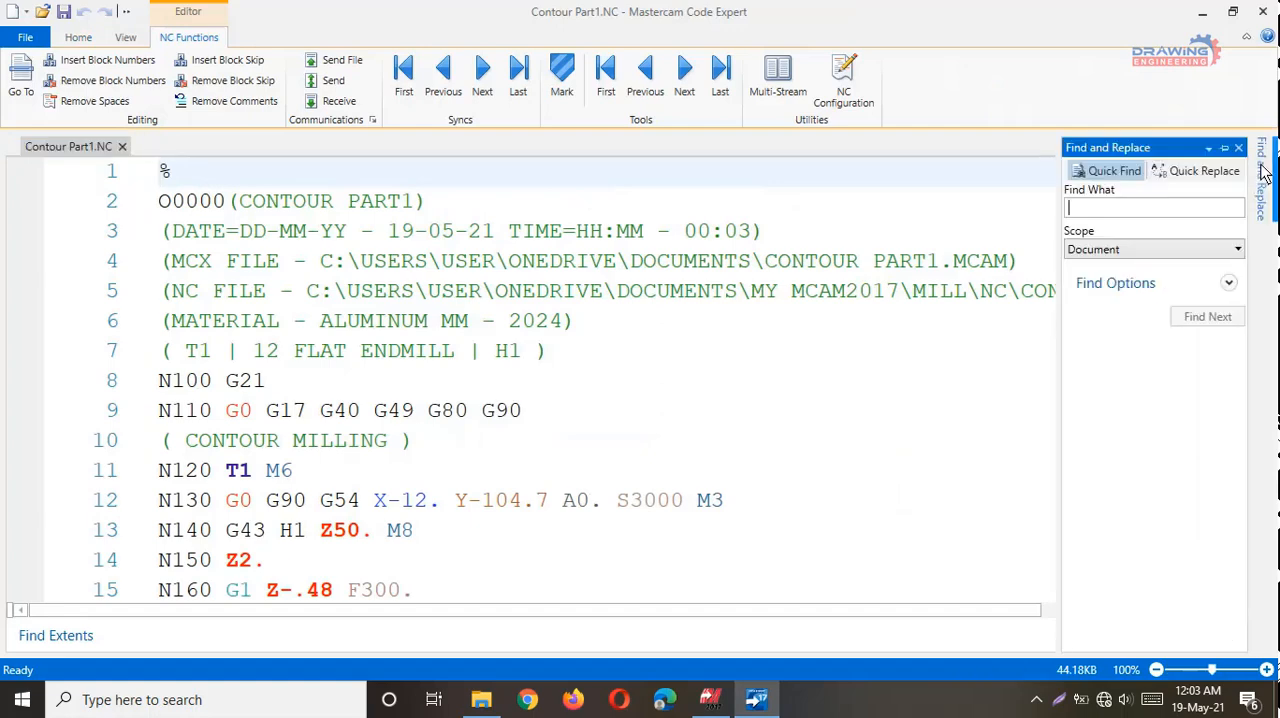
{"action": "left_click", "coordinate": [1209, 168]}
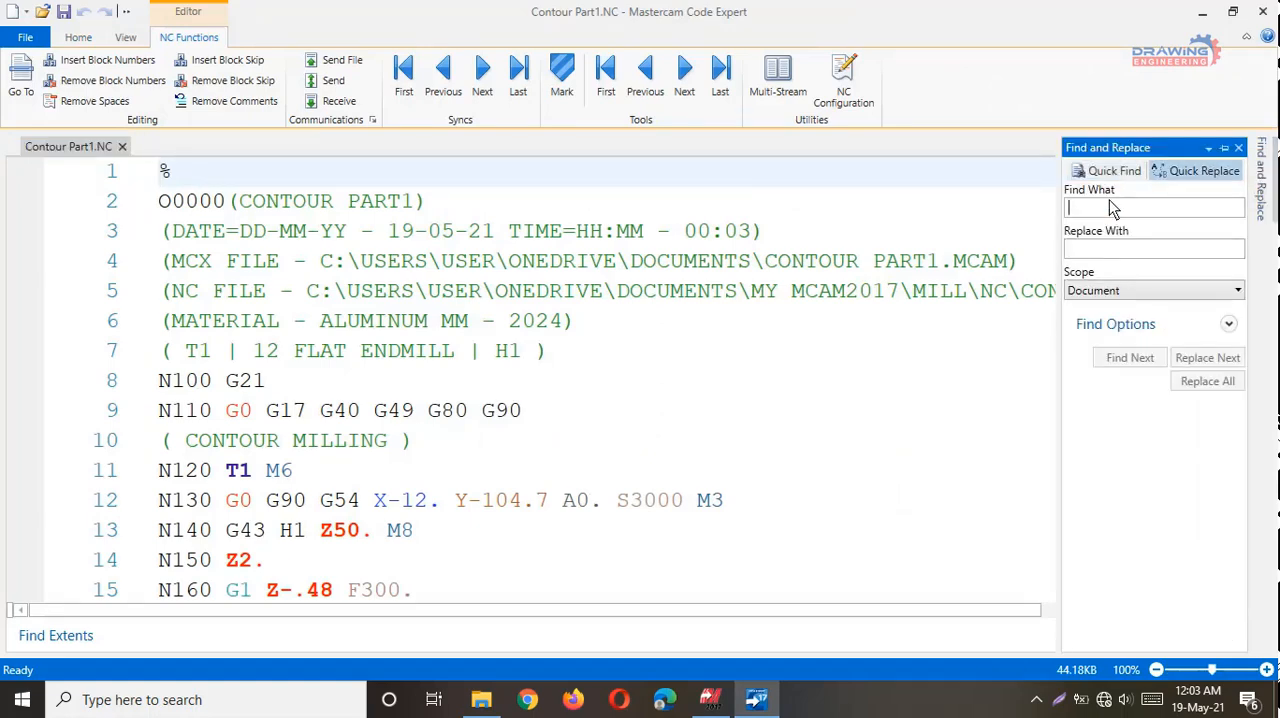
{"action": "type", "text": "a0."}
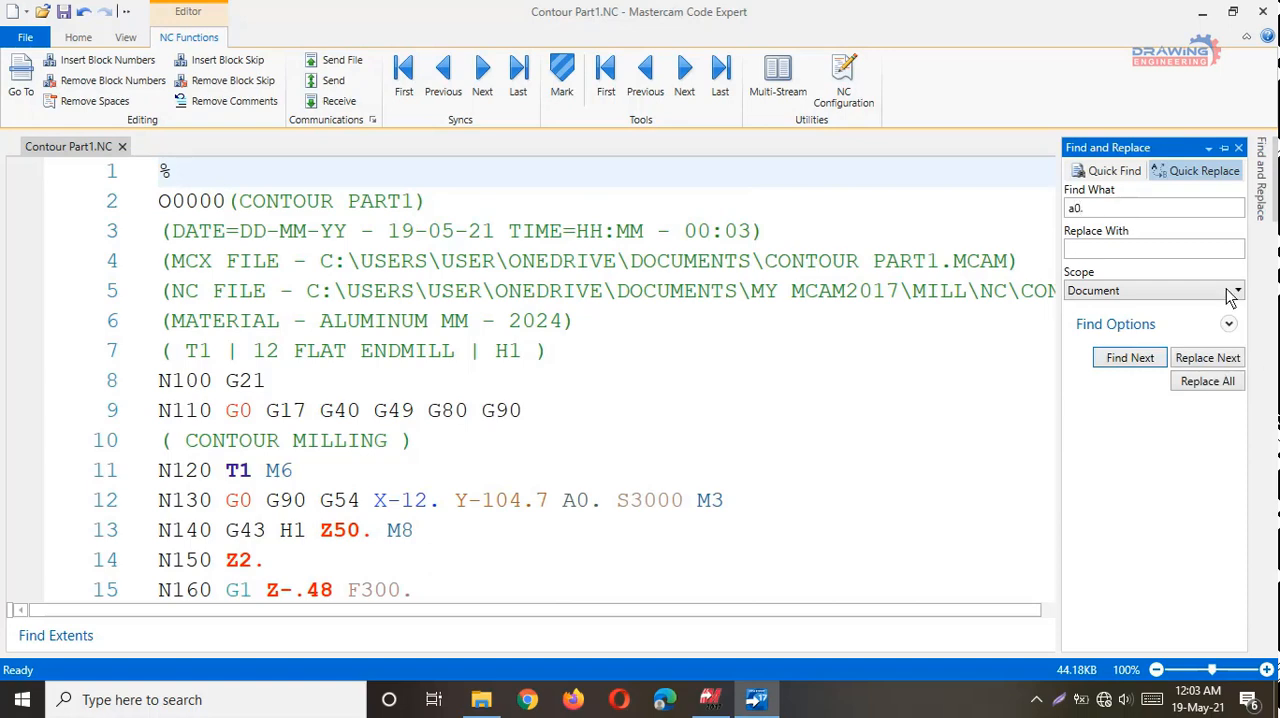
{"action": "left_click", "coordinate": [1198, 390]}
{"action": "left_click", "coordinate": [702, 420]}
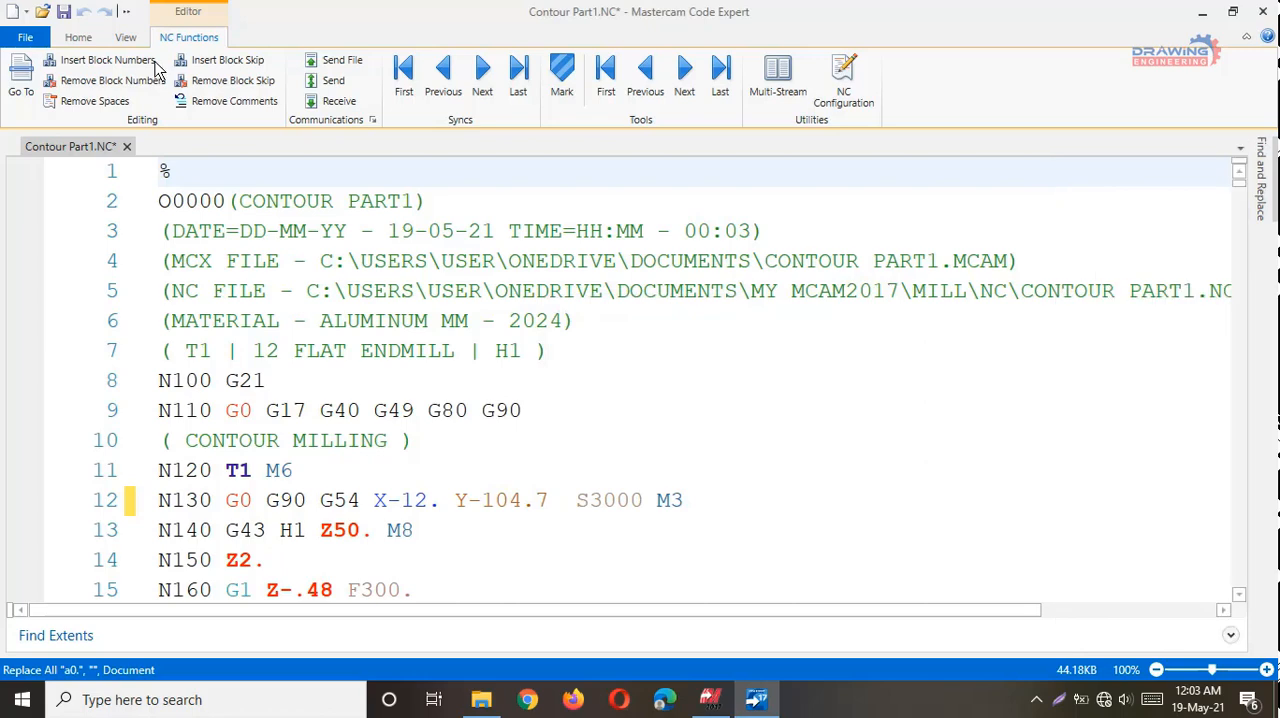
{"action": "left_click", "coordinate": [63, 12]}
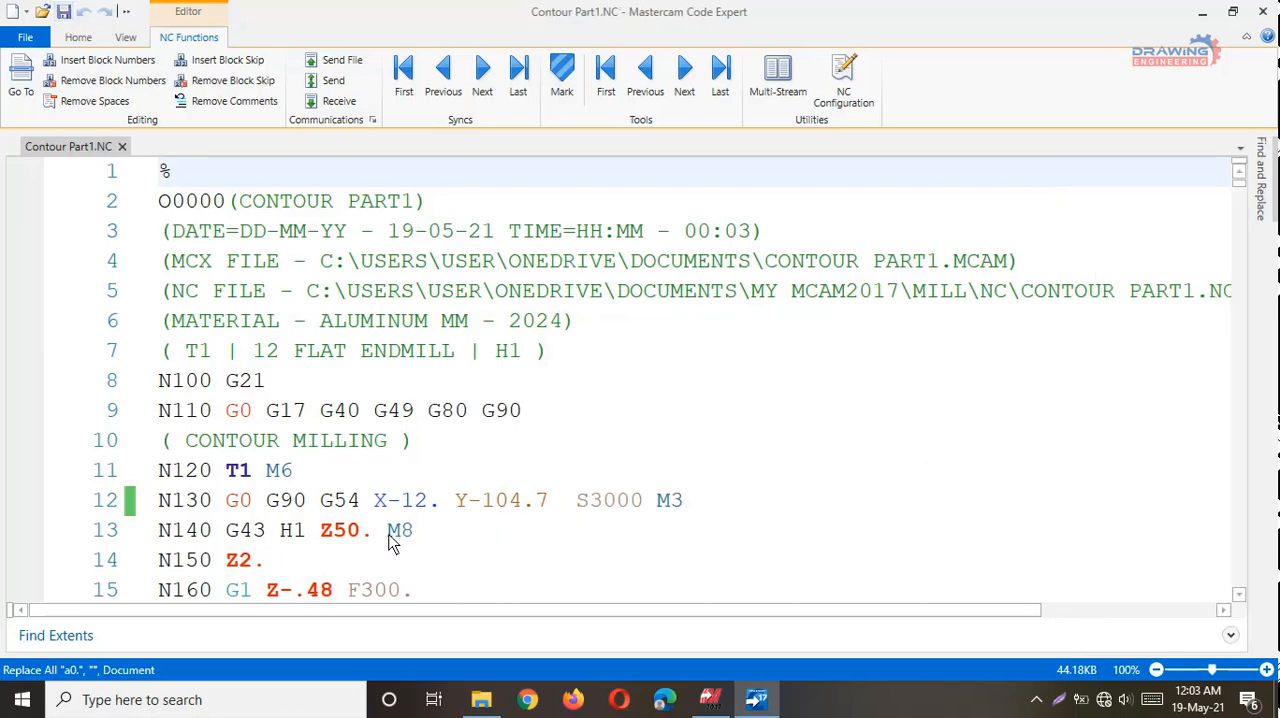
Look through the motion blocks of the saved NC program.
{"action": "scroll", "coordinate": [392, 541], "scroll_direction": "down", "scroll_amount": 20}
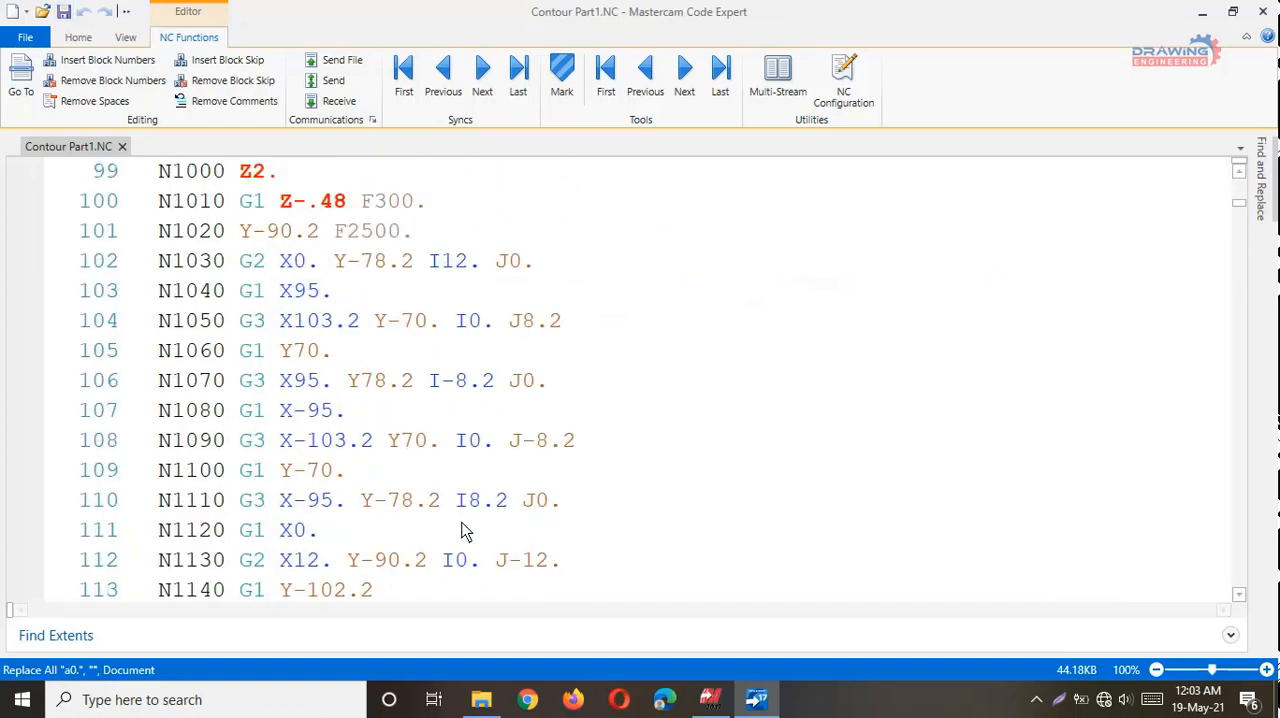
{"action": "scroll", "coordinate": [465, 531], "scroll_direction": "down", "scroll_amount": 20}
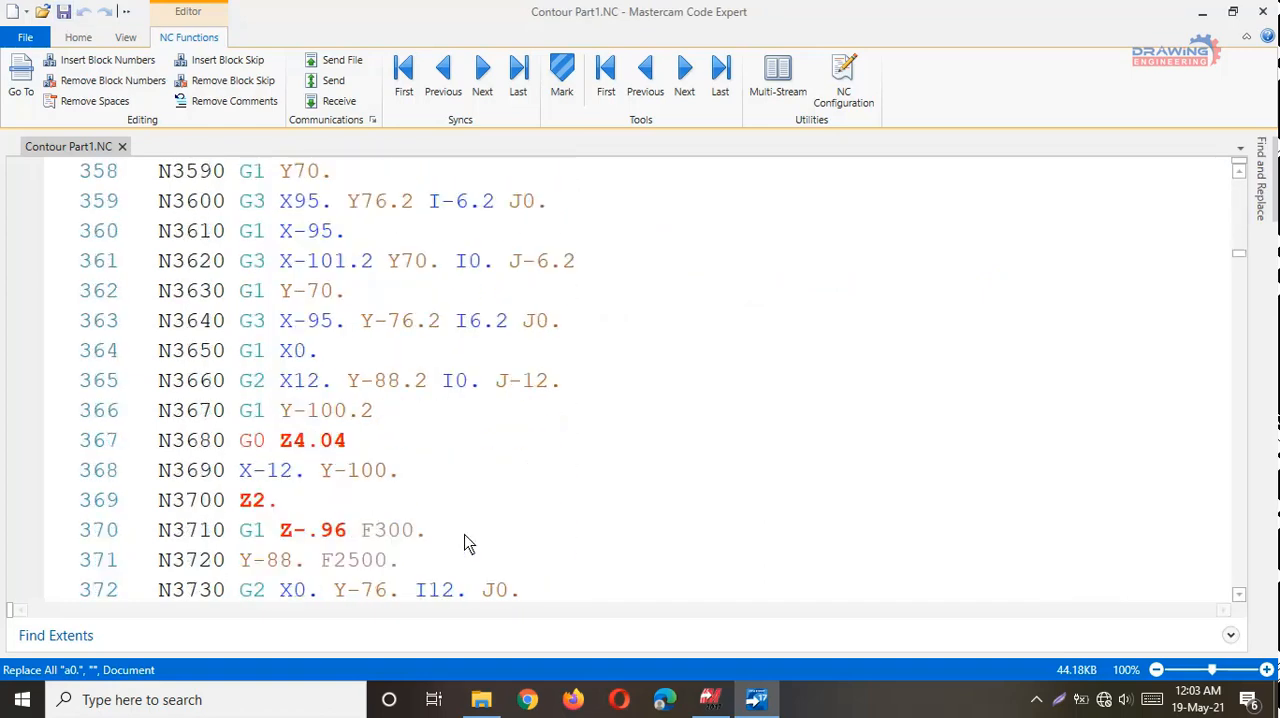